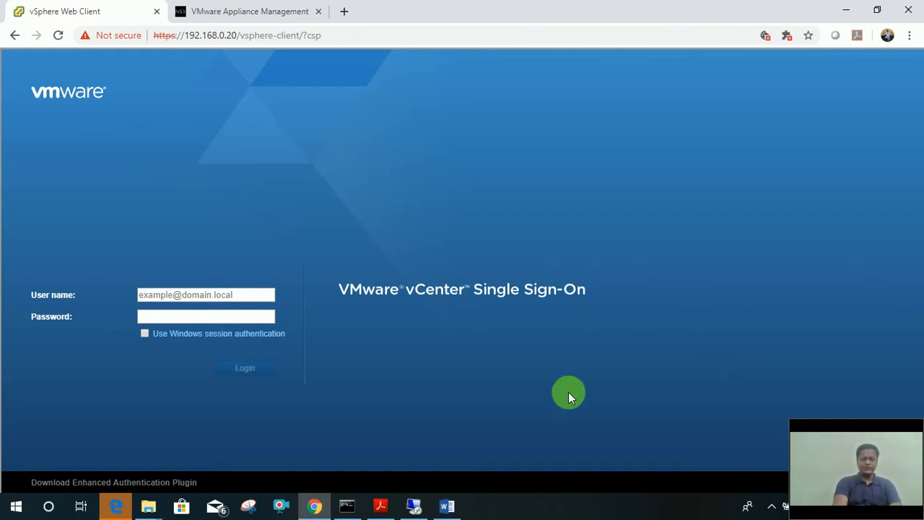
Bring the NSX ICM Lab Manual PDF to the front in Acrobat Reader.
{"action": "left_click", "coordinate": [382, 506]}
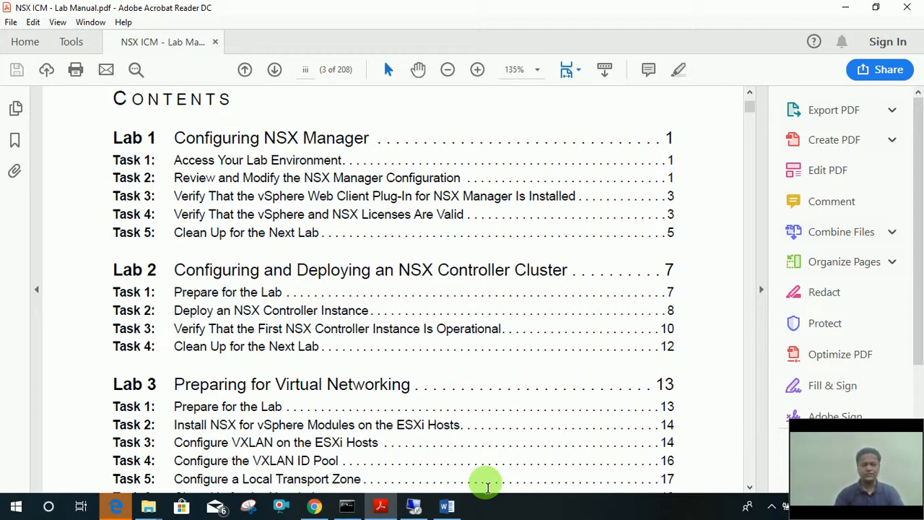
Switch to the NSX Manager 6.docx notes and scroll down through them.
{"action": "left_click", "coordinate": [447, 506]}
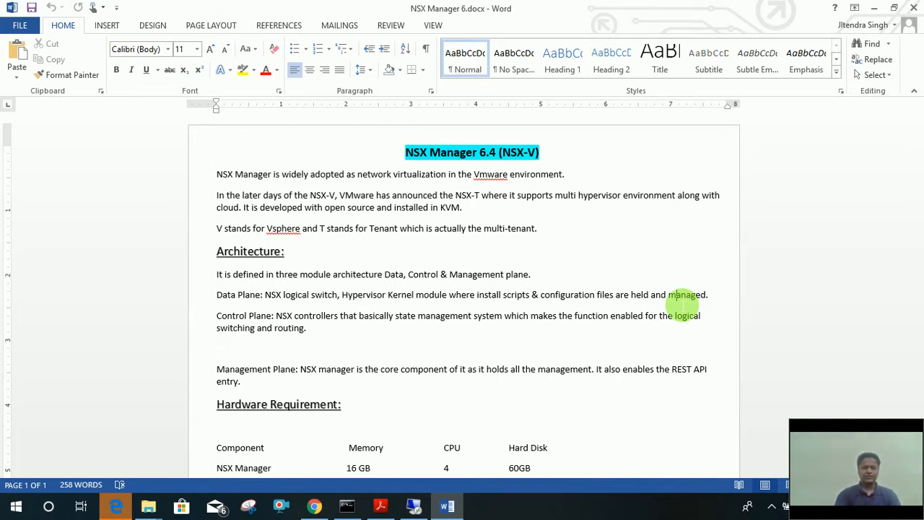
{"action": "scroll", "coordinate": [683, 306], "scroll_direction": "down", "scroll_amount": 3}
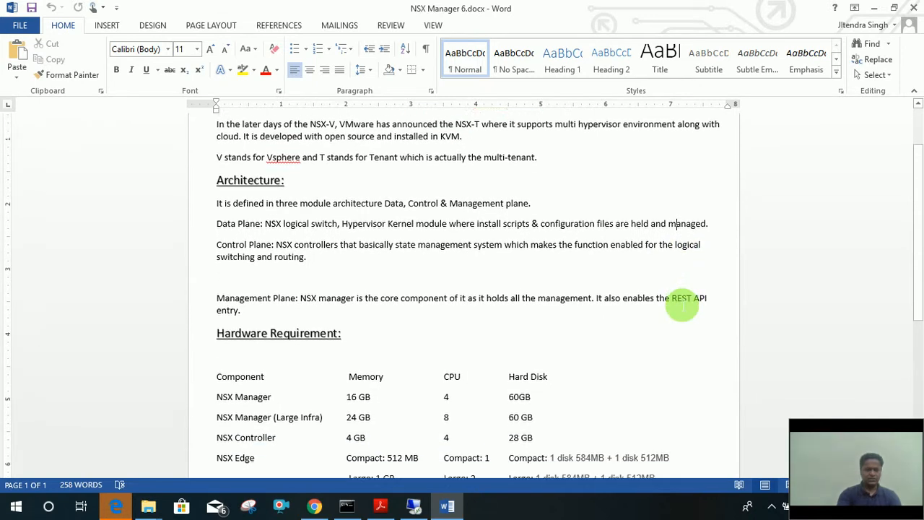
{"action": "scroll", "coordinate": [683, 306], "scroll_direction": "down", "scroll_amount": 2}
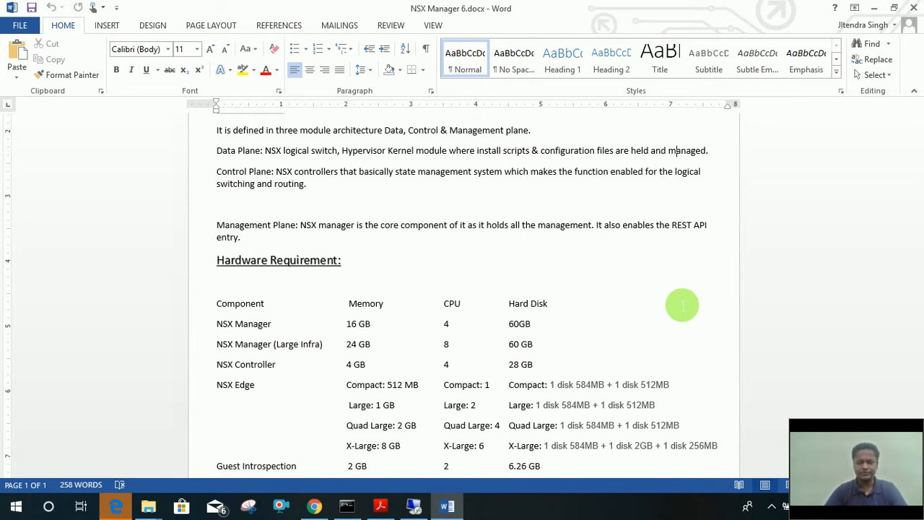
{"action": "scroll", "coordinate": [683, 305], "scroll_direction": "down", "scroll_amount": 2}
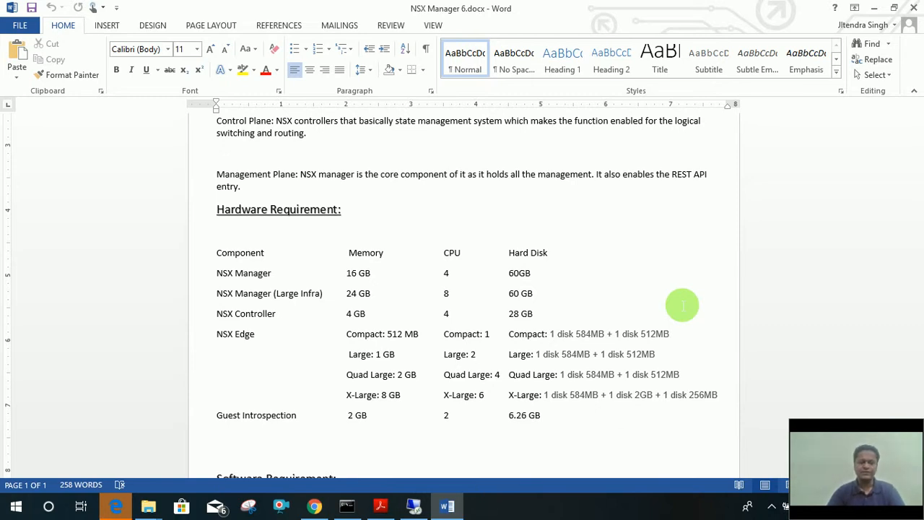
{"action": "scroll", "coordinate": [682, 306], "scroll_direction": "down", "scroll_amount": 1}
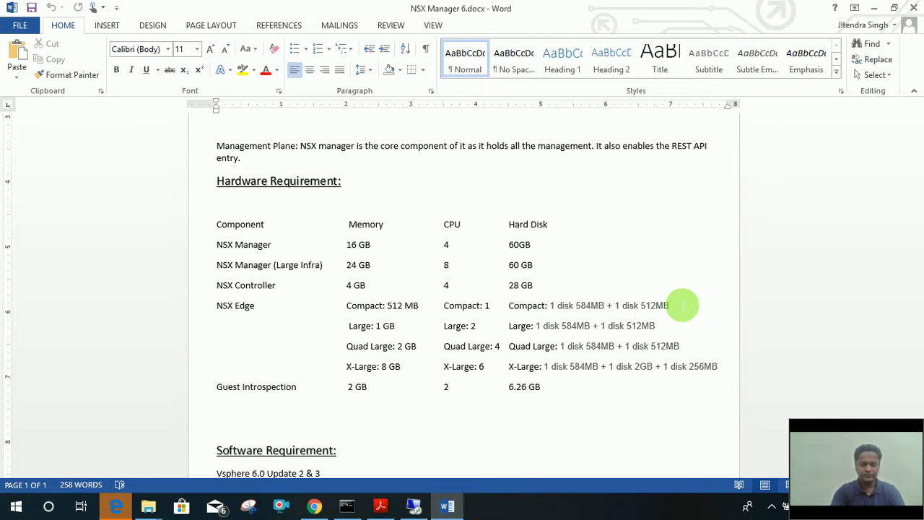
{"action": "key", "text": "alt"}
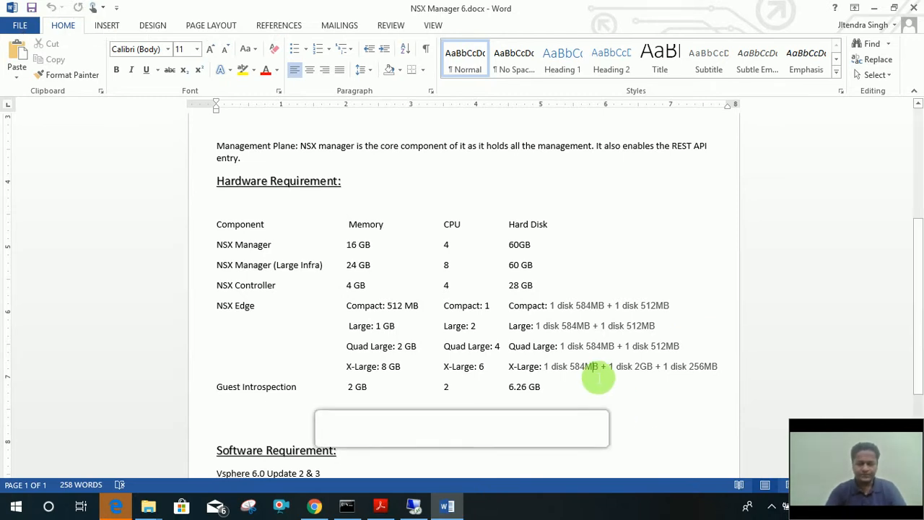
{"action": "scroll", "coordinate": [599, 374], "scroll_direction": "down", "scroll_amount": 3}
{"action": "left_click", "coordinate": [599, 373]}
{"action": "scroll", "coordinate": [600, 374], "scroll_direction": "down", "scroll_amount": 1}
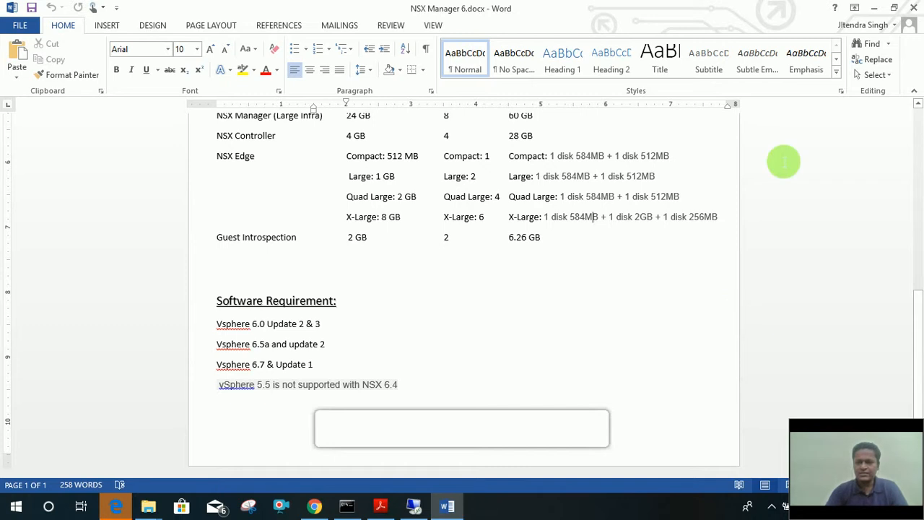
Minimize Word to reveal the lab manual, then bring up the vCenter Single Sign-On login page.
{"action": "left_click", "coordinate": [875, 10]}
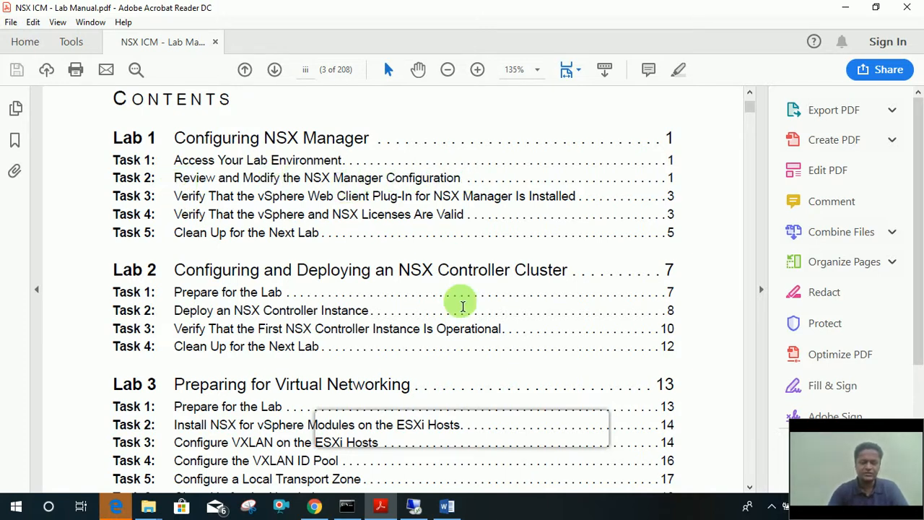
{"action": "left_click", "coordinate": [316, 507]}
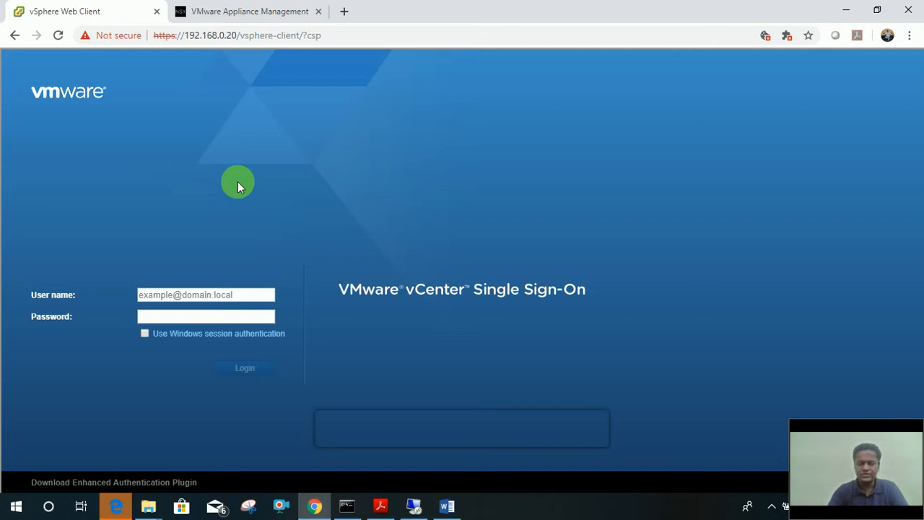
Sign in to vSphere Web Client with the SSO administrator user name and its password.
{"action": "left_click", "coordinate": [208, 299]}
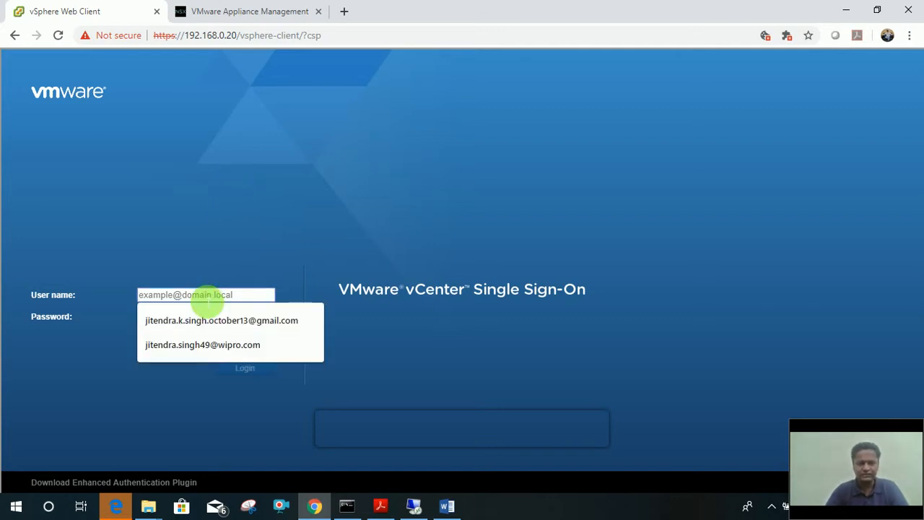
{"action": "type", "text": "a"}
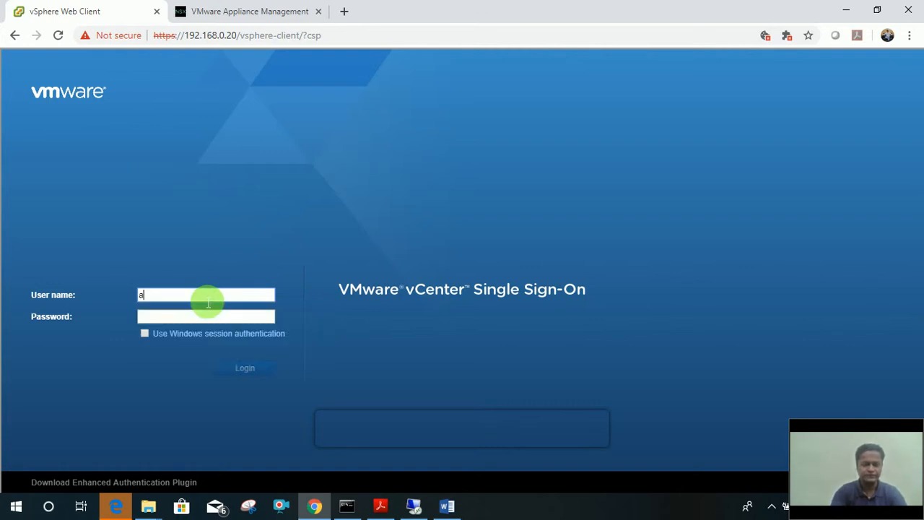
{"action": "type", "text": "dministrator@"}
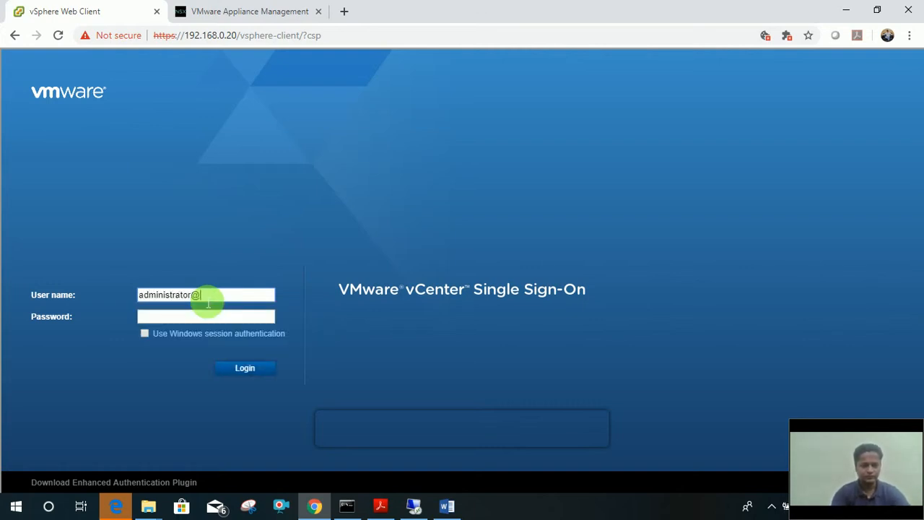
{"action": "type", "text": "vsphere.l"}
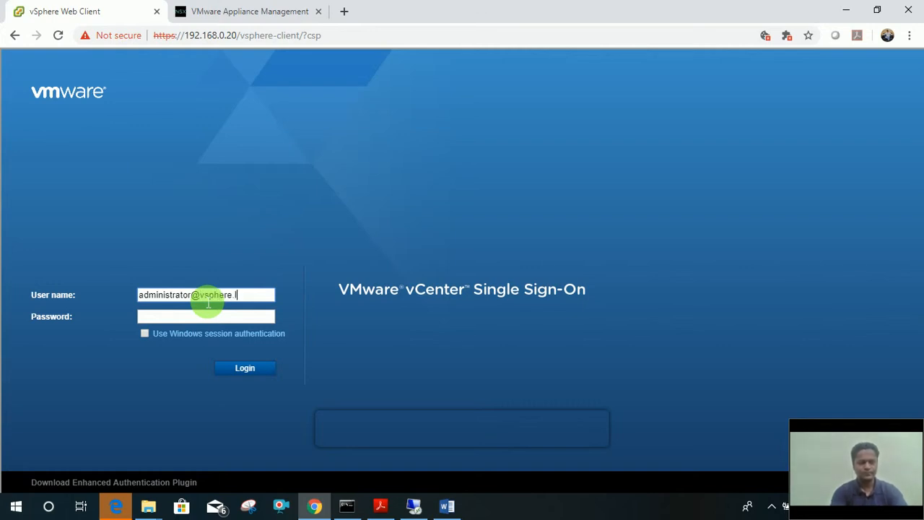
{"action": "key", "text": "BackSpace"}
{"action": "type", "text": "home"}
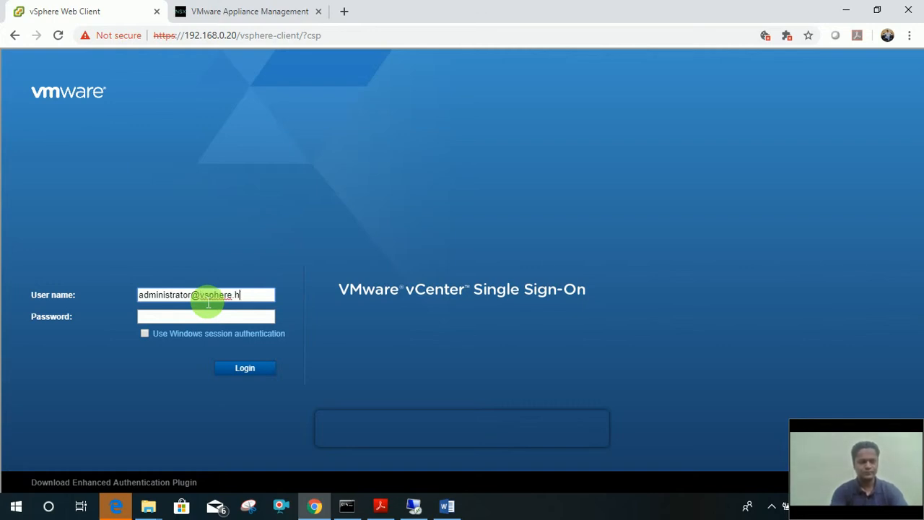
{"action": "key", "text": "Tab"}
{"action": "type", "text": "*******"}
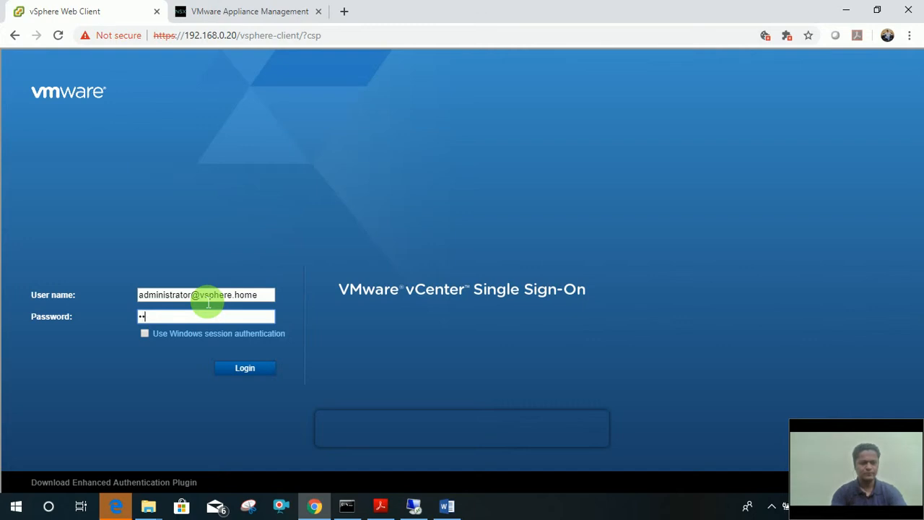
{"action": "type", "text": "***"}
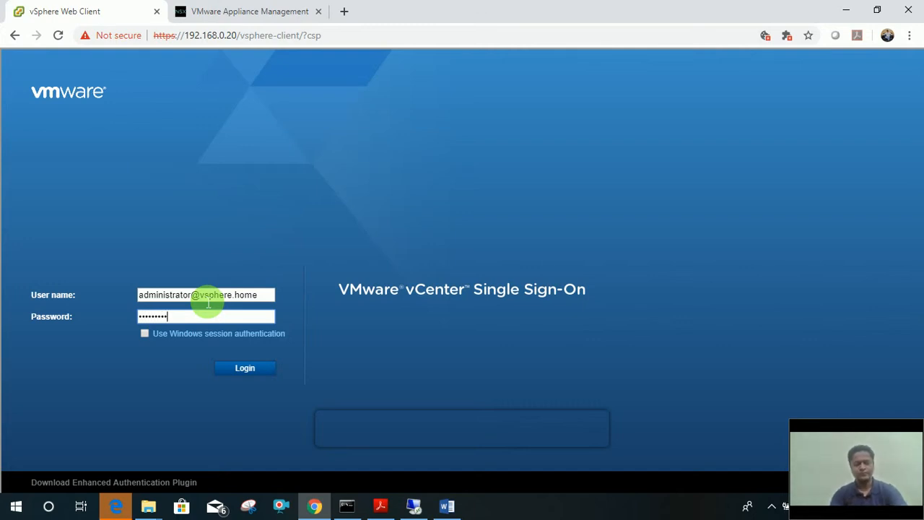
{"action": "key", "text": "Return"}
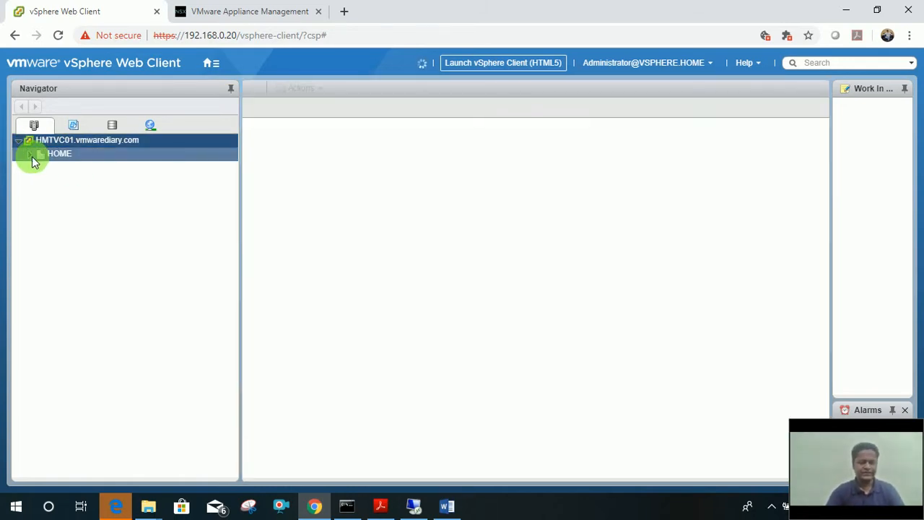
Expand HOME, HOME-MANAGEMENT and HOME-COMPUTE, and view the HMTNSXM01 VM's Summary.
{"action": "left_click", "coordinate": [31, 157]}
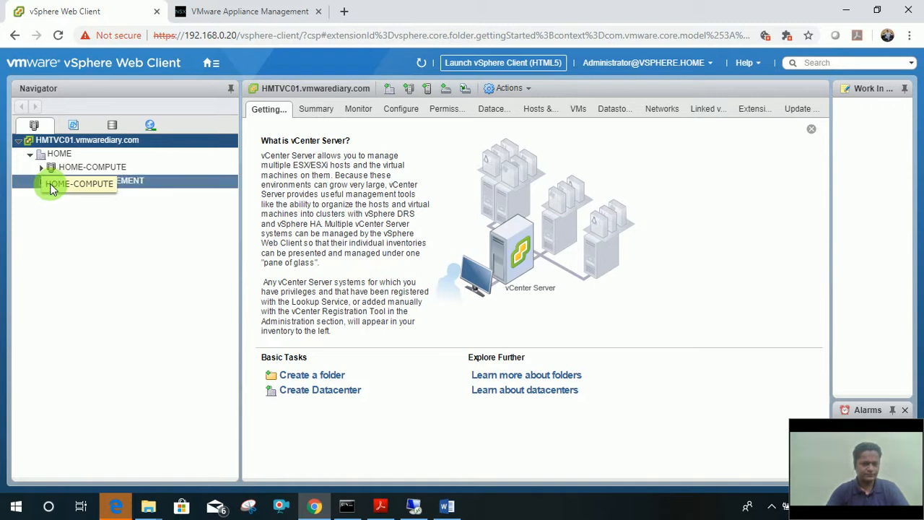
{"action": "left_click", "coordinate": [41, 182]}
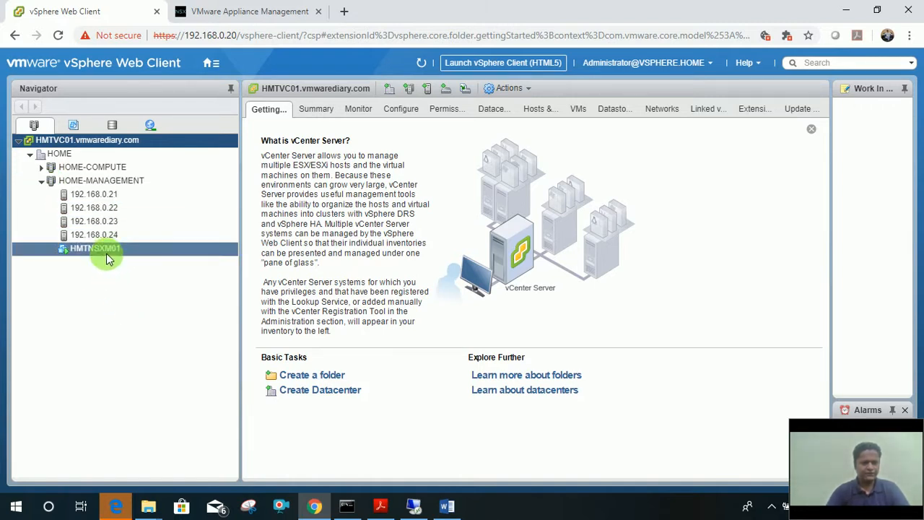
{"action": "left_click", "coordinate": [112, 249]}
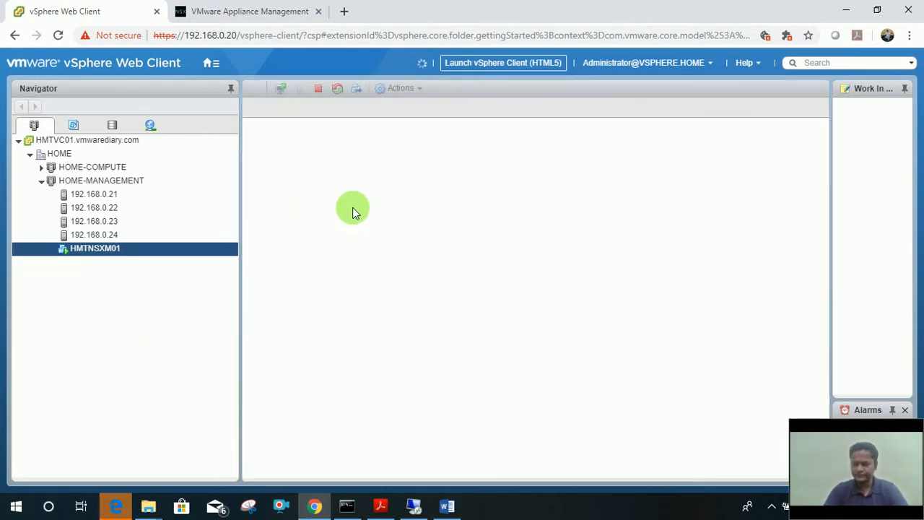
{"action": "left_click", "coordinate": [41, 167]}
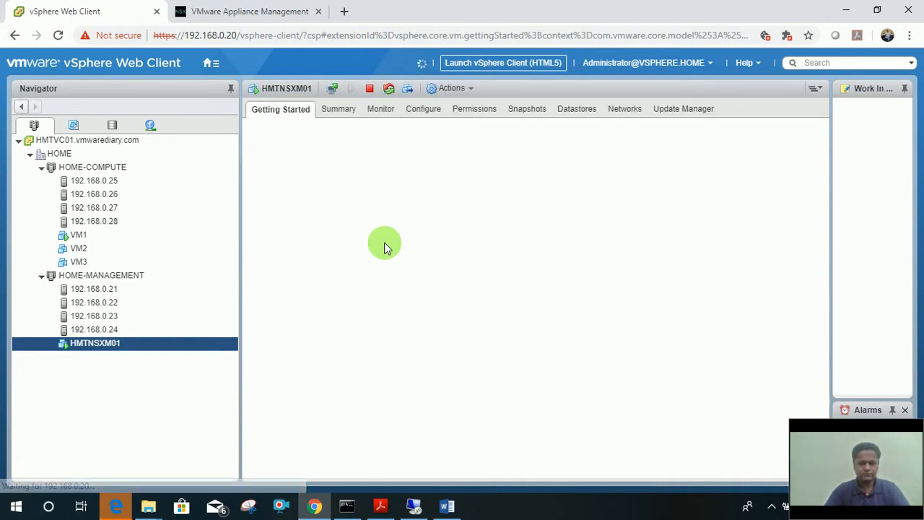
{"action": "left_click", "coordinate": [340, 110]}
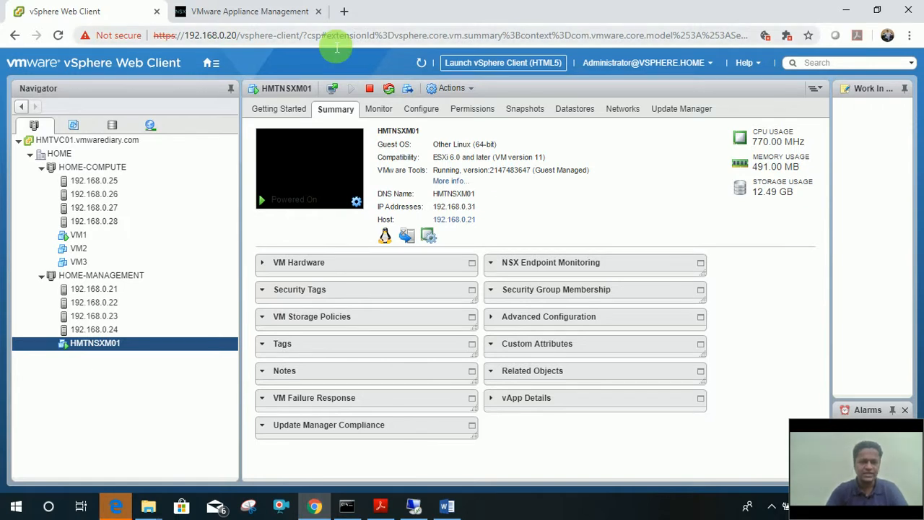
Close the old NSX appliance tab and load 192.168.0.31 in a new tab.
{"action": "left_click", "coordinate": [273, 9]}
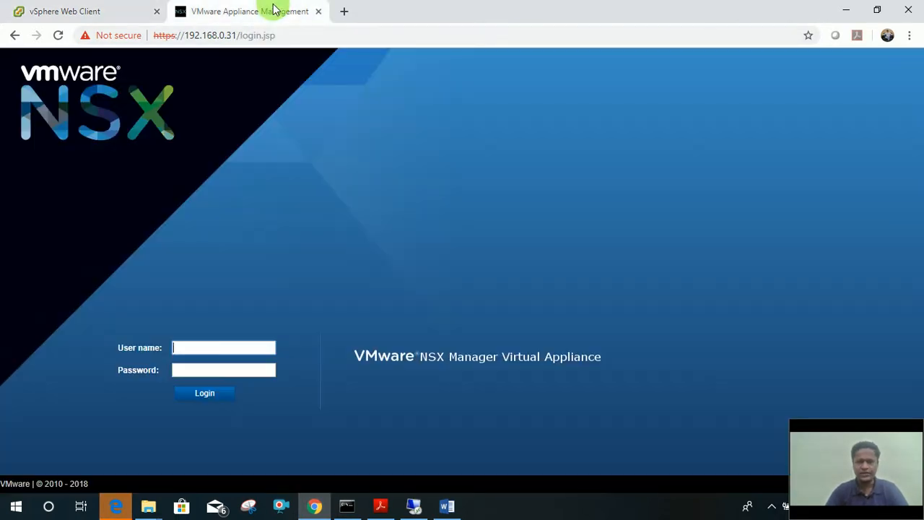
{"action": "left_click", "coordinate": [318, 10]}
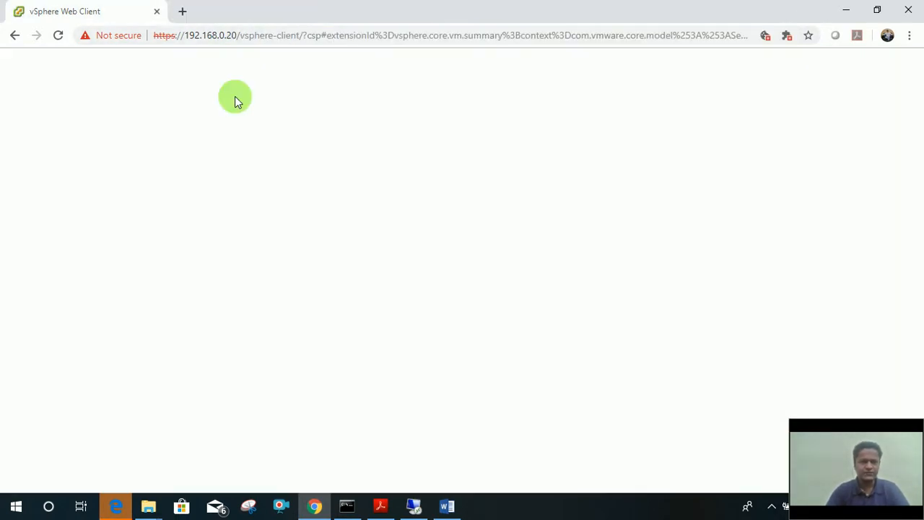
{"action": "left_click", "coordinate": [185, 12]}
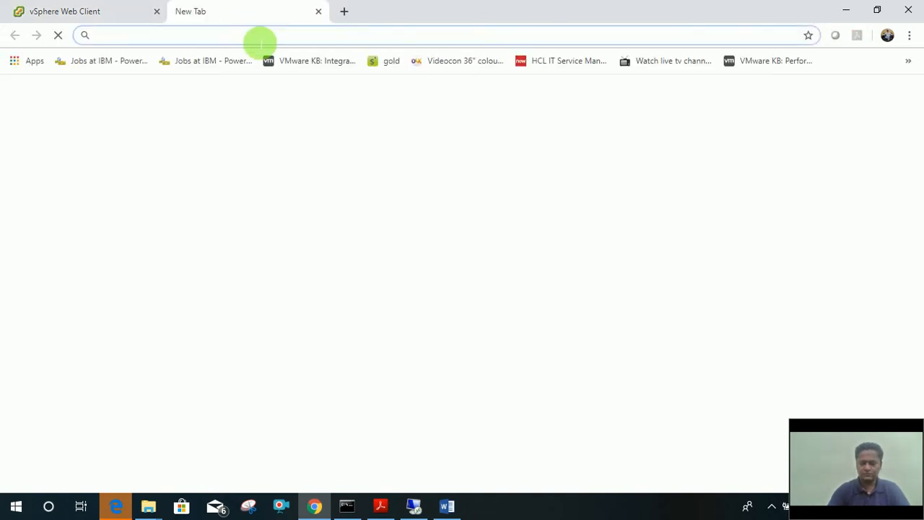
{"action": "type", "text": "192.168"}
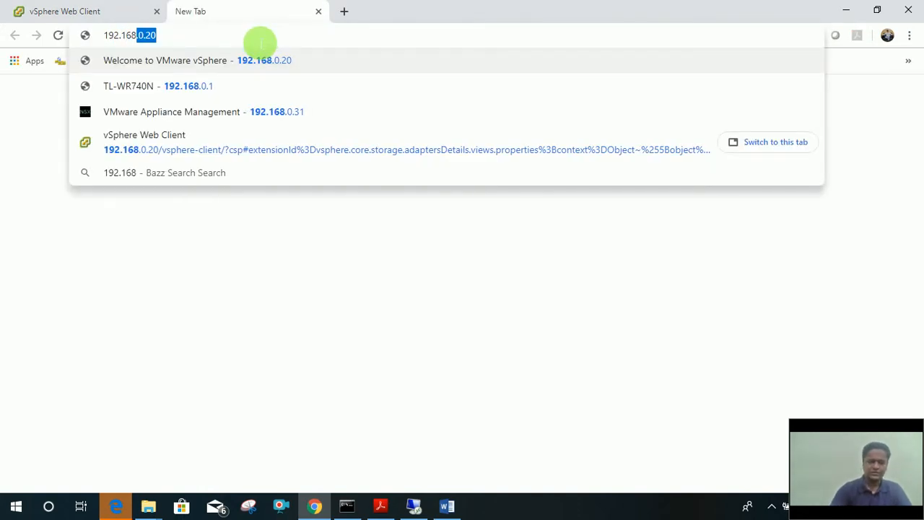
{"action": "type", "text": ".0.3"}
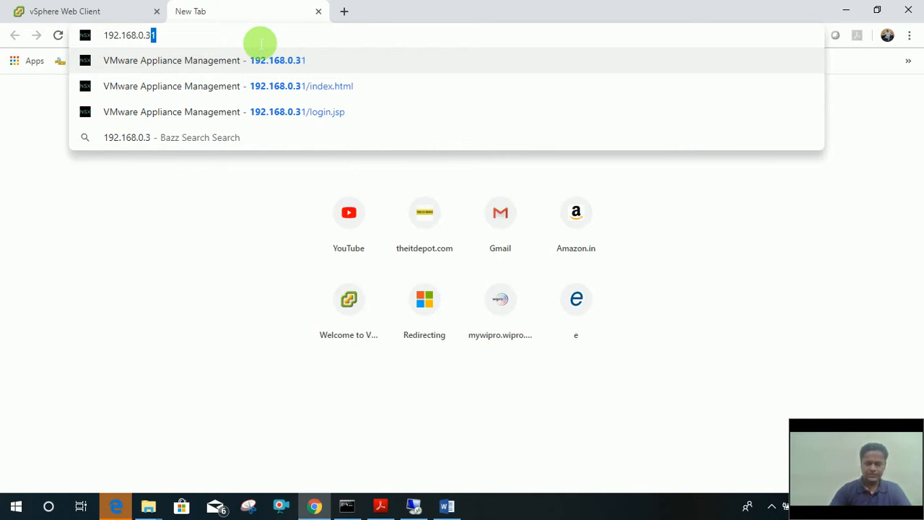
{"action": "type", "text": "1"}
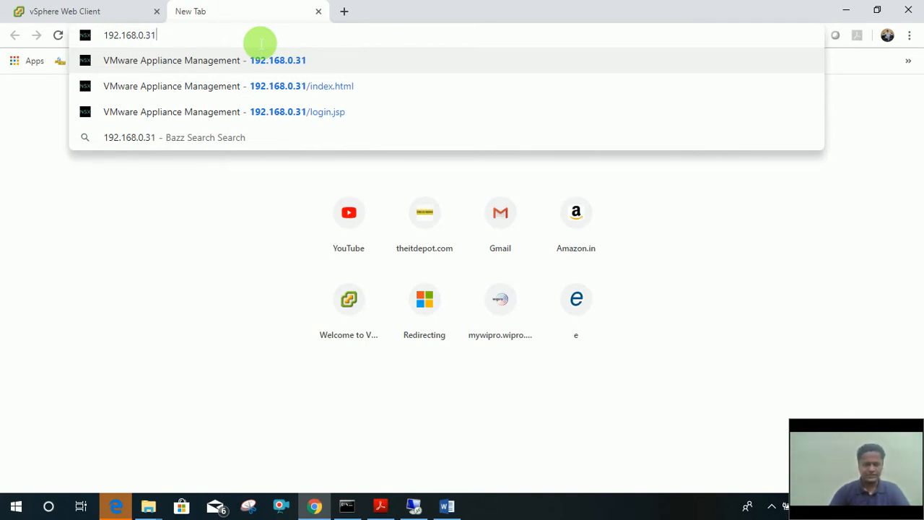
{"action": "key", "text": "Return"}
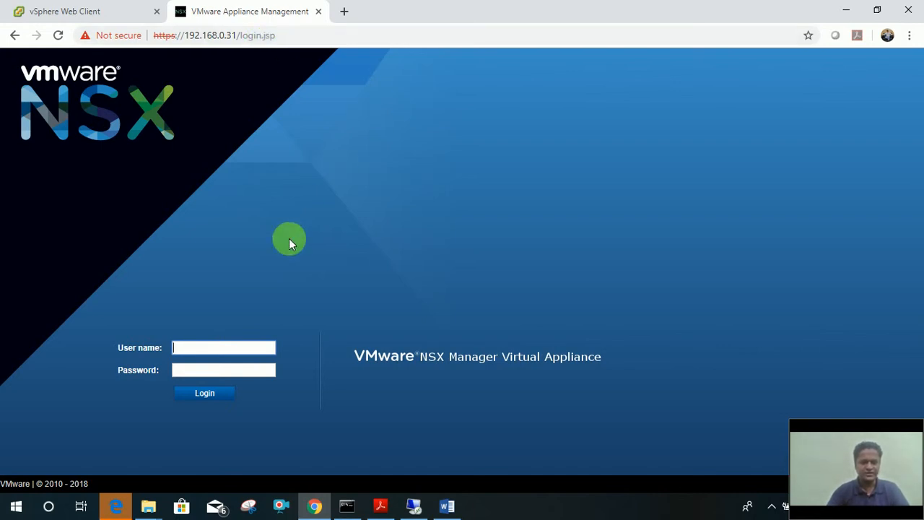
Log in to the NSX Manager appliance with the admin account and its password.
{"action": "left_click", "coordinate": [198, 354]}
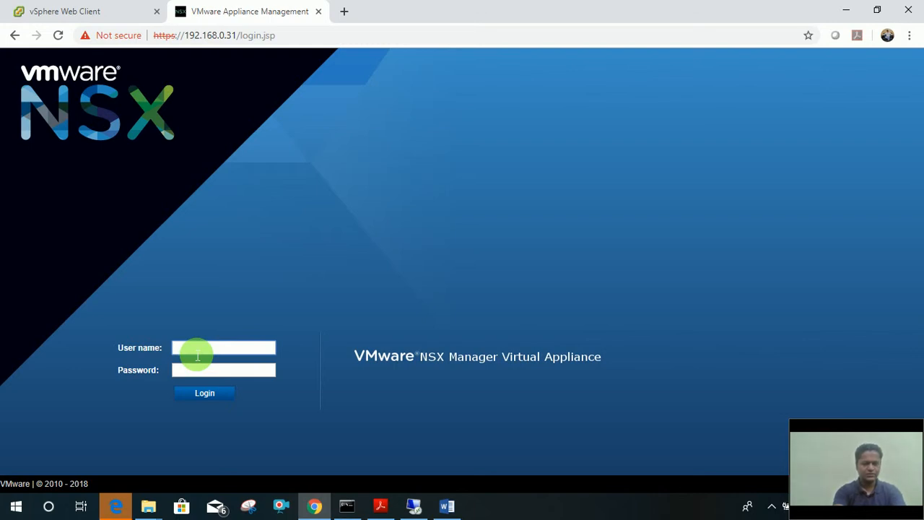
{"action": "type", "text": "admin"}
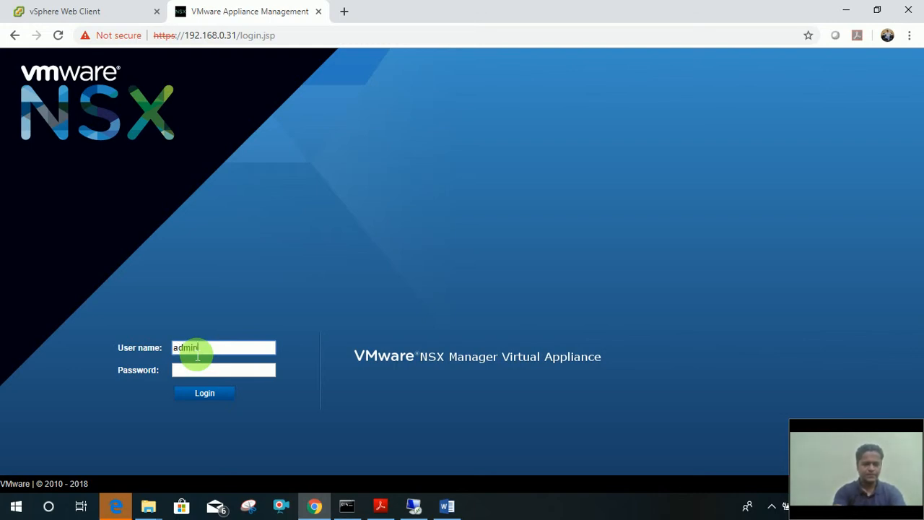
{"action": "key", "text": "Tab"}
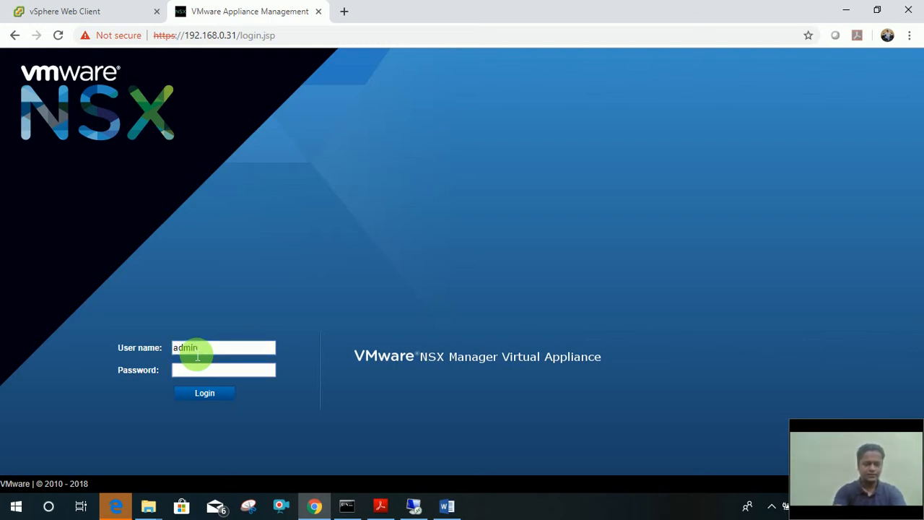
{"action": "type", "text": "default"}
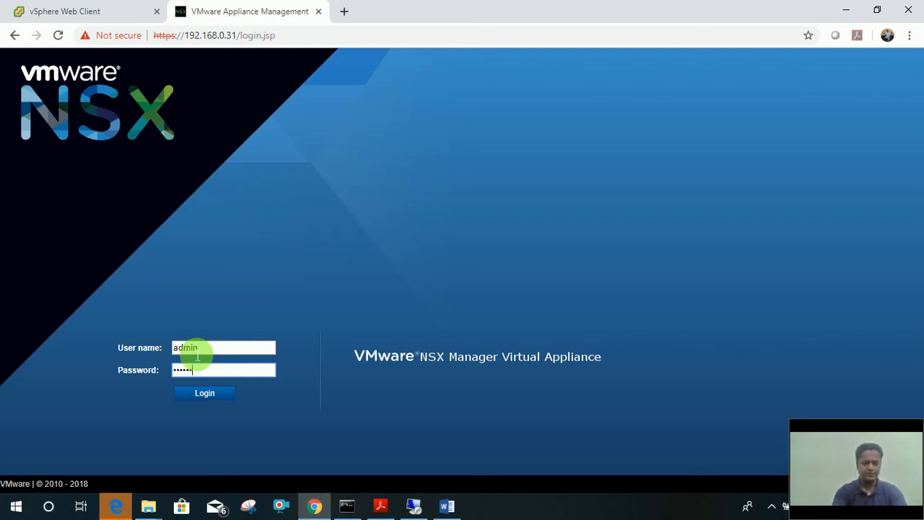
{"action": "type", "text": "1234"}
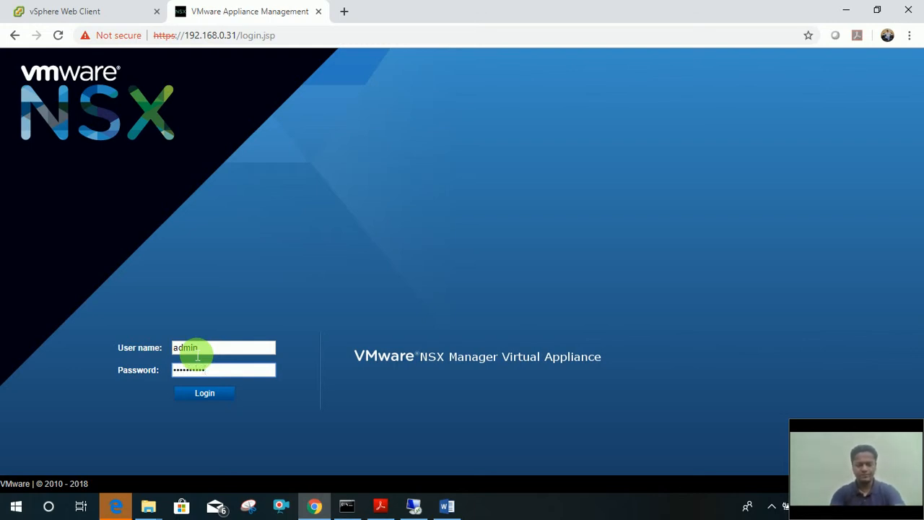
{"action": "key", "text": "Return"}
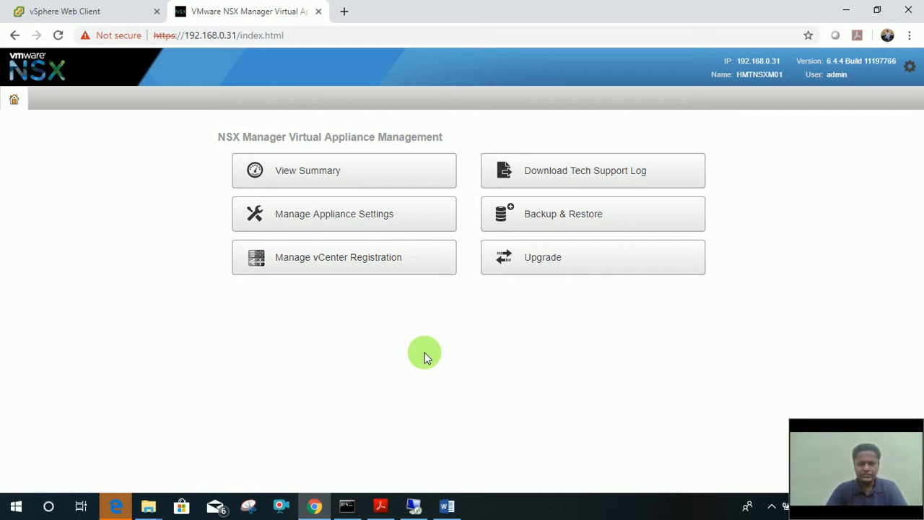
Open Manage Appliance Settings to view the General settings with NTP server 192.168.0.29.
{"action": "left_click", "coordinate": [324, 226]}
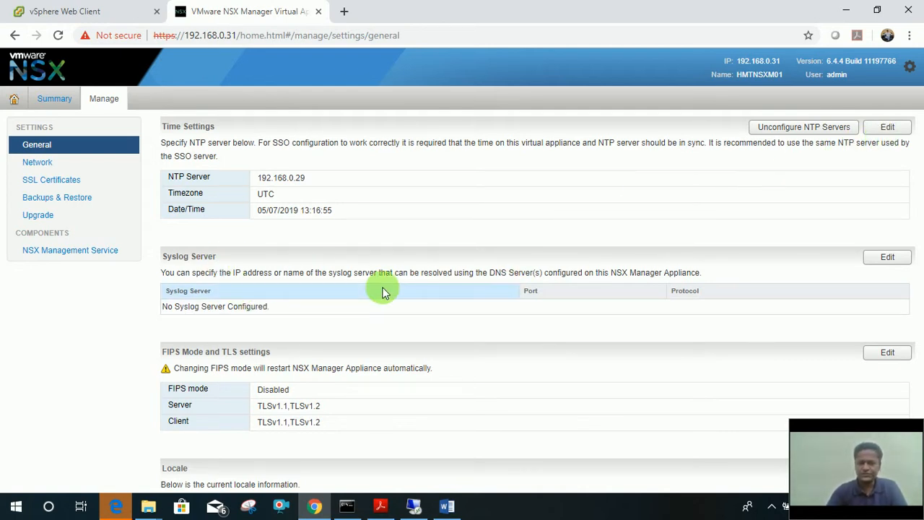
{"action": "left_click", "coordinate": [875, 267]}
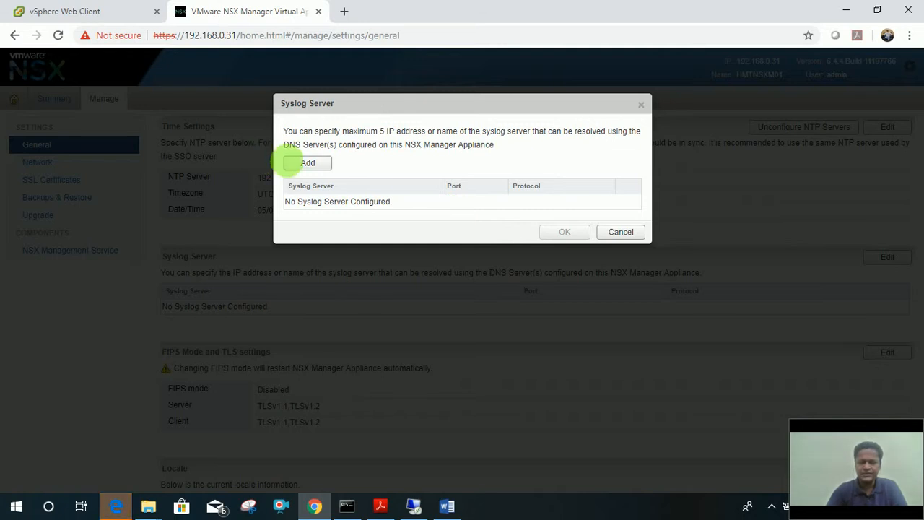
{"action": "left_click", "coordinate": [292, 164]}
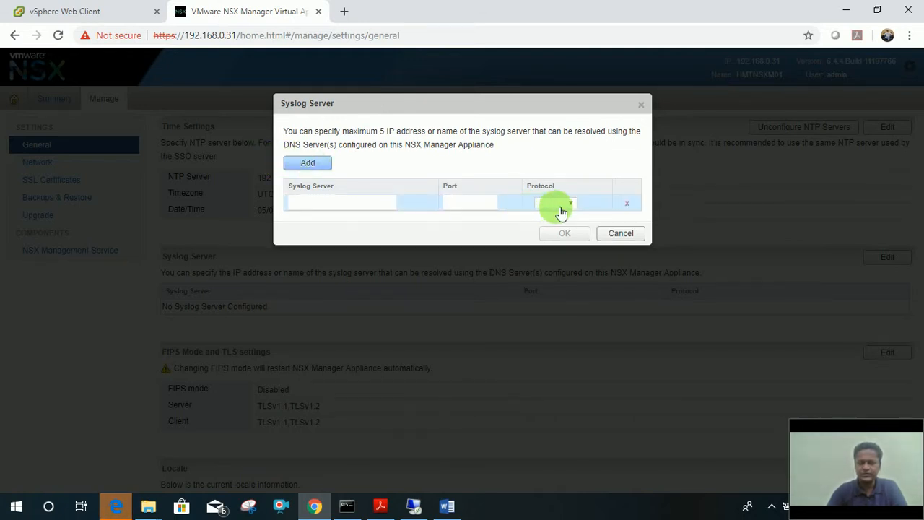
{"action": "left_click", "coordinate": [621, 234]}
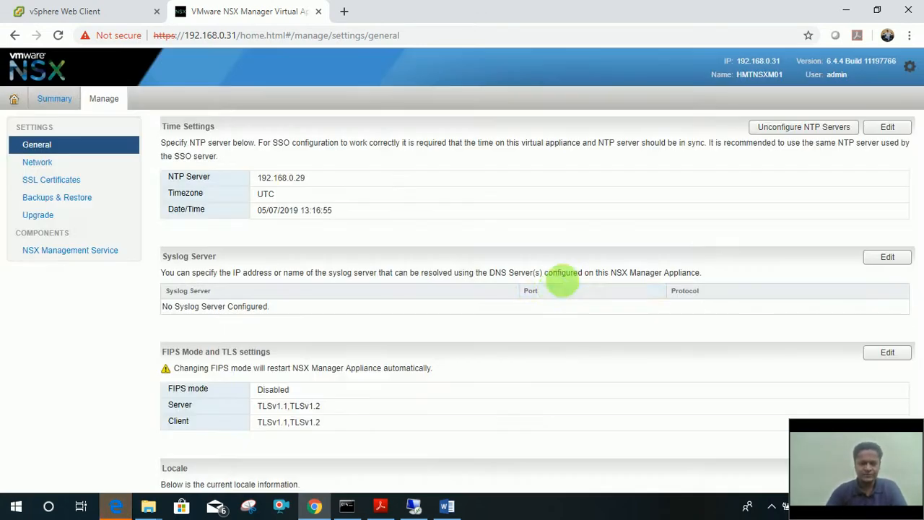
{"action": "scroll", "coordinate": [540, 309], "scroll_direction": "down", "scroll_amount": 1}
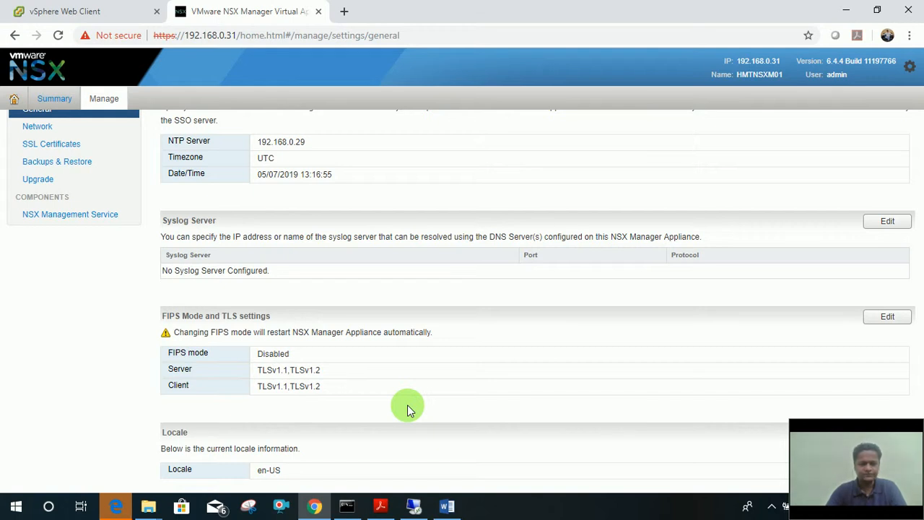
{"action": "scroll", "coordinate": [408, 409], "scroll_direction": "up", "scroll_amount": 1}
Look at the FIPS Mode and TLS settings without changing them, then view Network settings.
{"action": "left_click", "coordinate": [885, 353]}
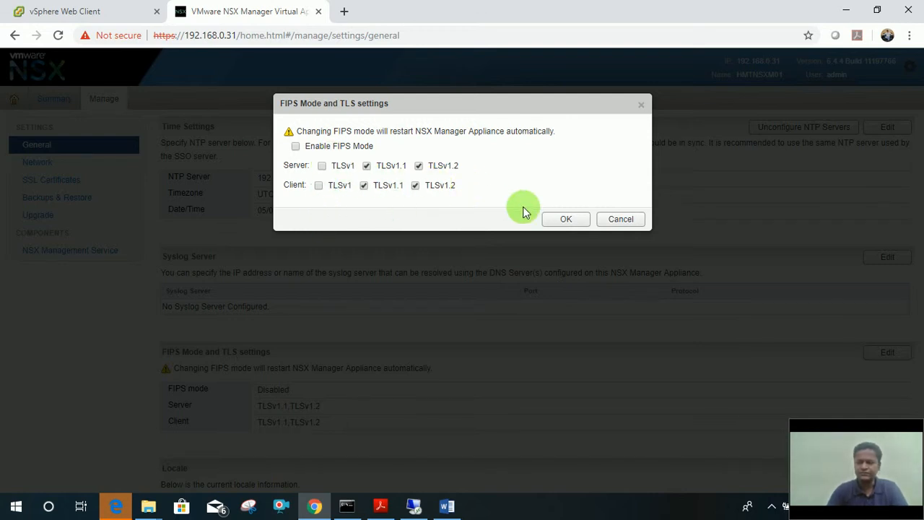
{"action": "left_click", "coordinate": [613, 220]}
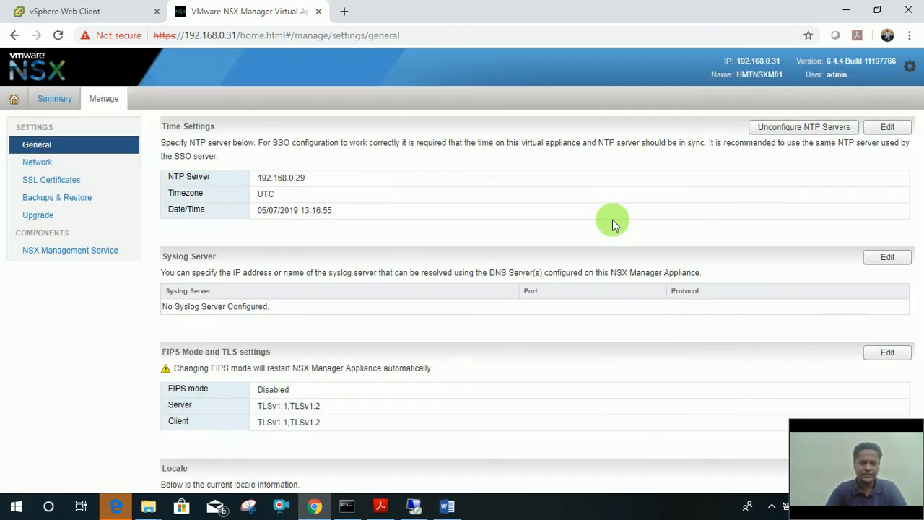
{"action": "left_click", "coordinate": [38, 165]}
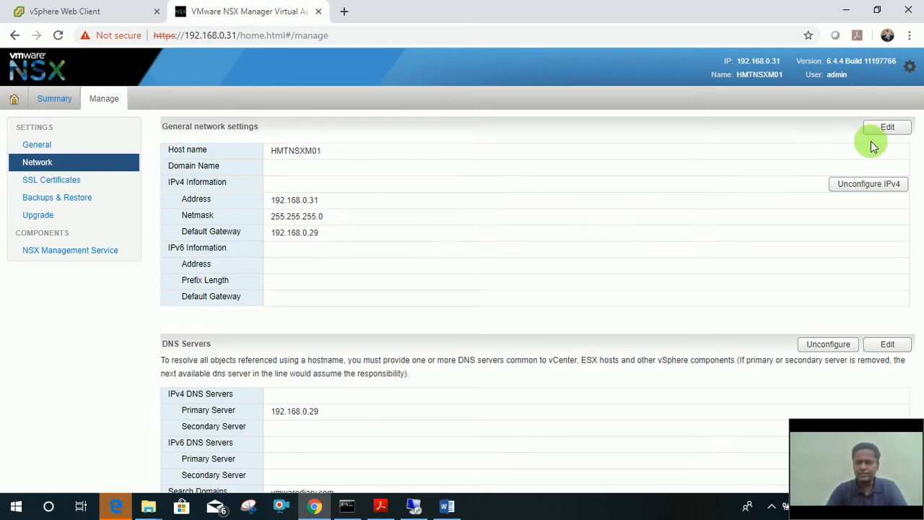
Set the appliance's domain name to vmwarediary.com in the general network settings.
{"action": "left_click", "coordinate": [893, 132]}
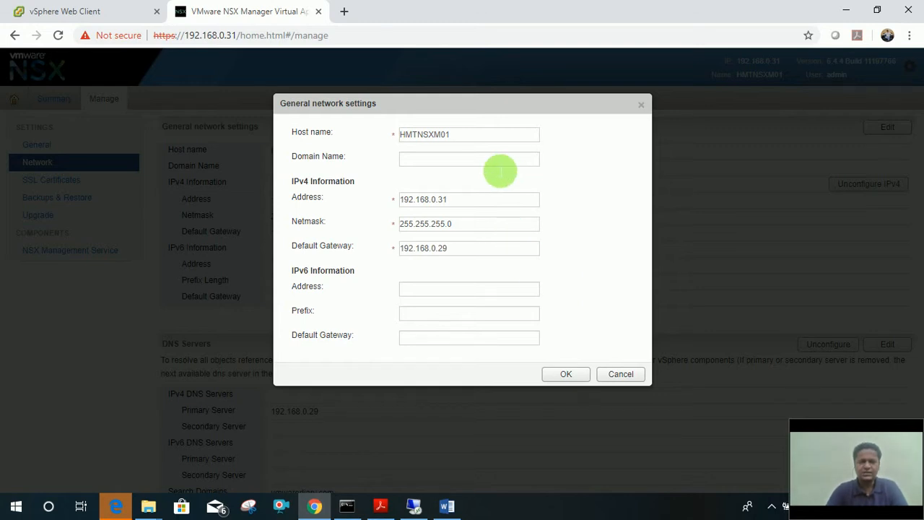
{"action": "left_click", "coordinate": [500, 164]}
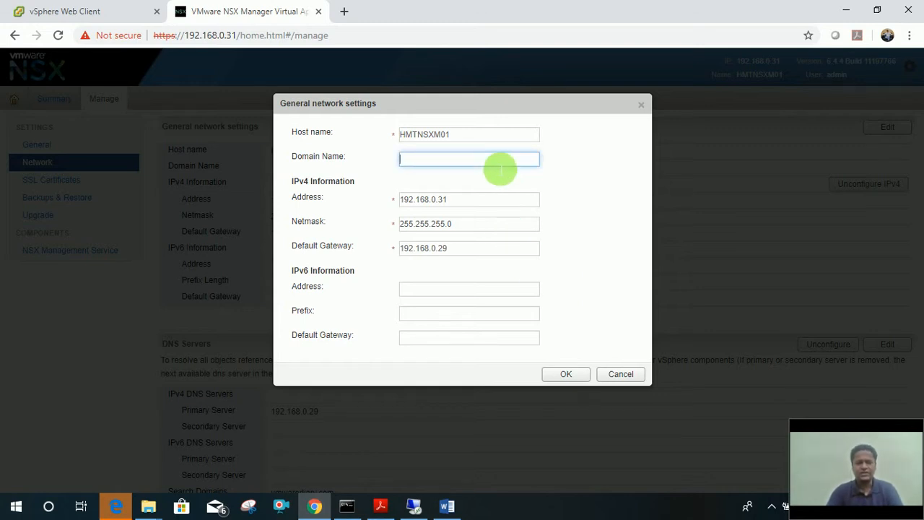
{"action": "type", "text": "VMwa"}
{"action": "key", "text": "BackSpace"}
{"action": "key", "text": "BackSpace"}
{"action": "key", "text": "BackSpace"}
{"action": "key", "text": "BackSpace"}
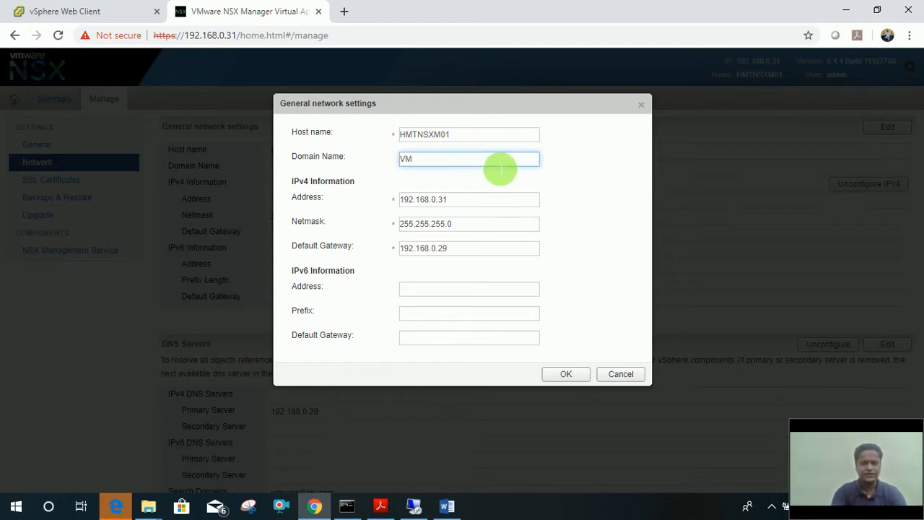
{"action": "type", "text": "vmwarediary.com"}
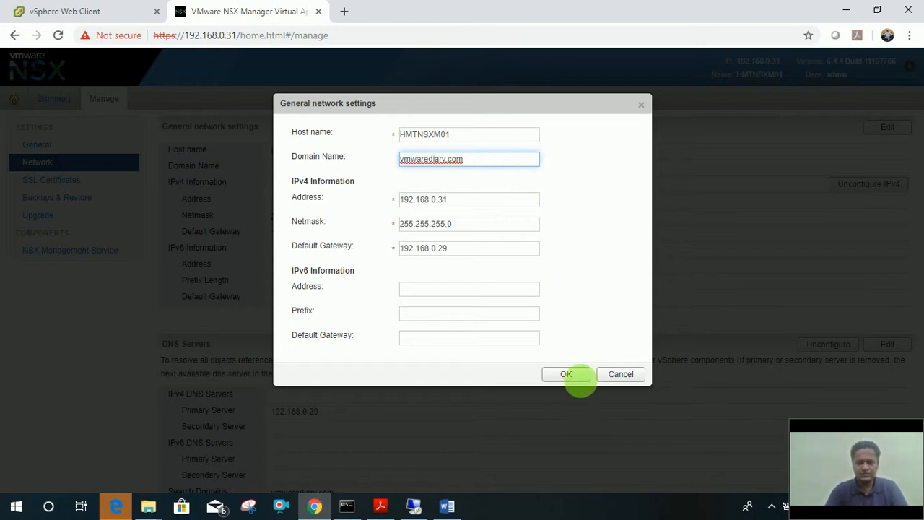
{"action": "left_click", "coordinate": [575, 378]}
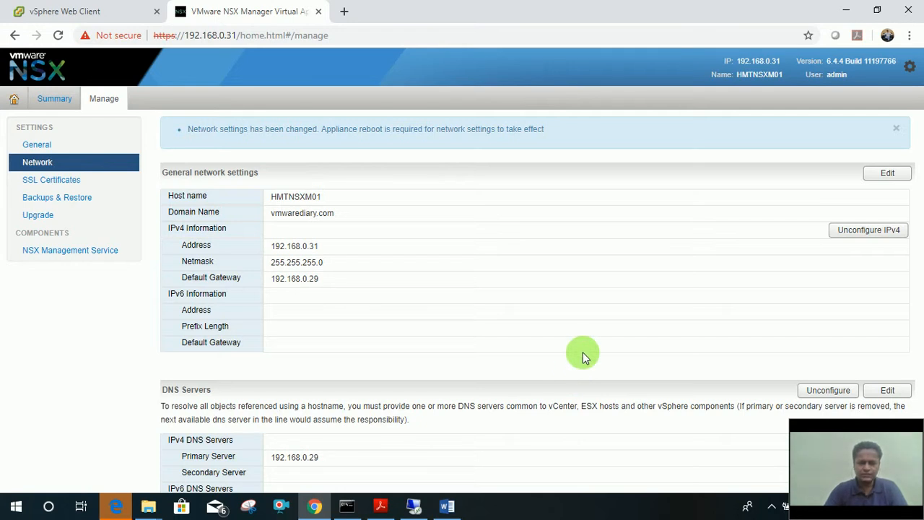
{"action": "scroll", "coordinate": [585, 357], "scroll_direction": "down", "scroll_amount": 1}
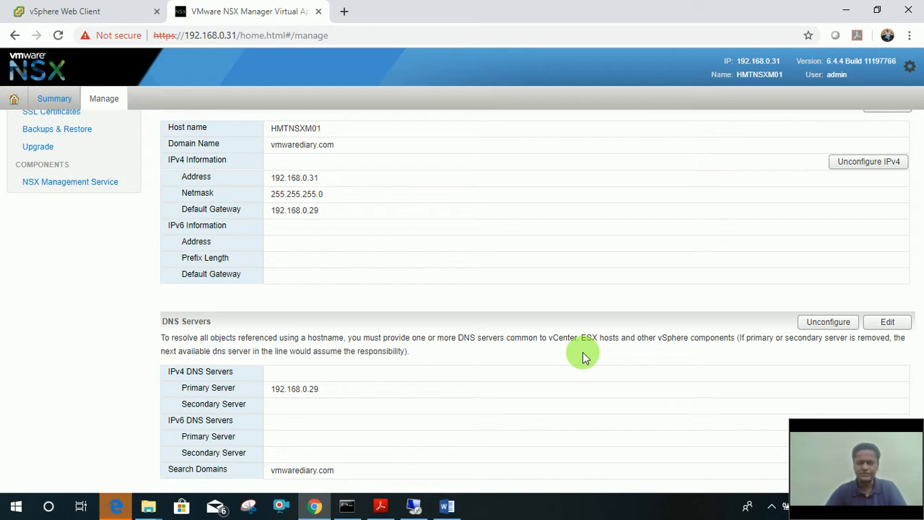
Check the DNS settings without changes, then view the single RSA certificate valid until April 23, 2029.
{"action": "left_click", "coordinate": [885, 322]}
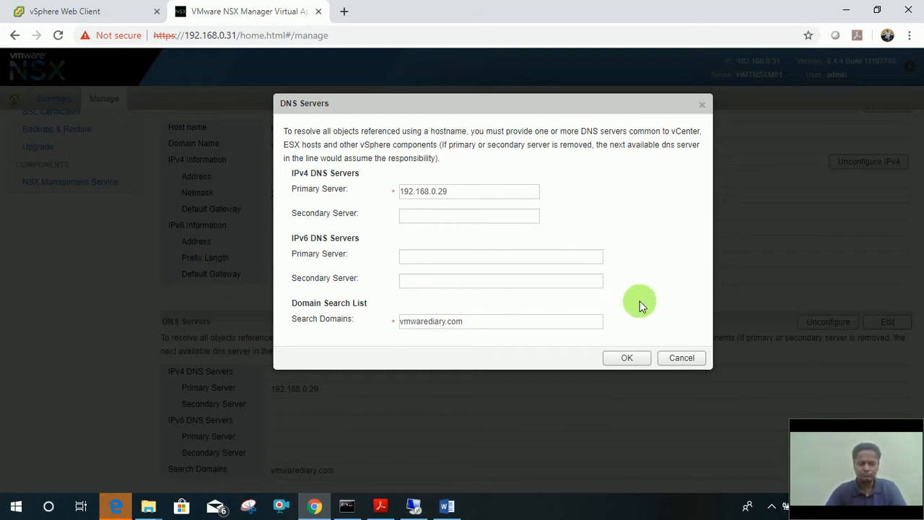
{"action": "left_click", "coordinate": [684, 361]}
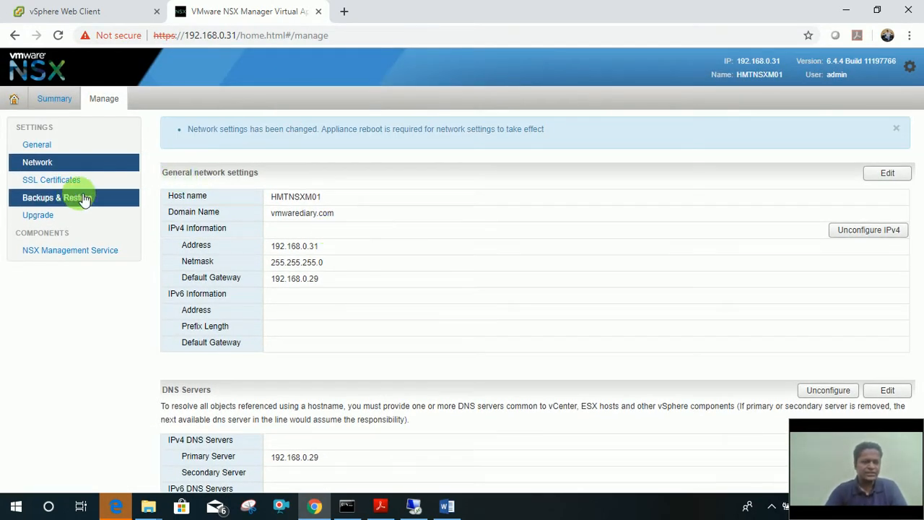
{"action": "left_click", "coordinate": [65, 182]}
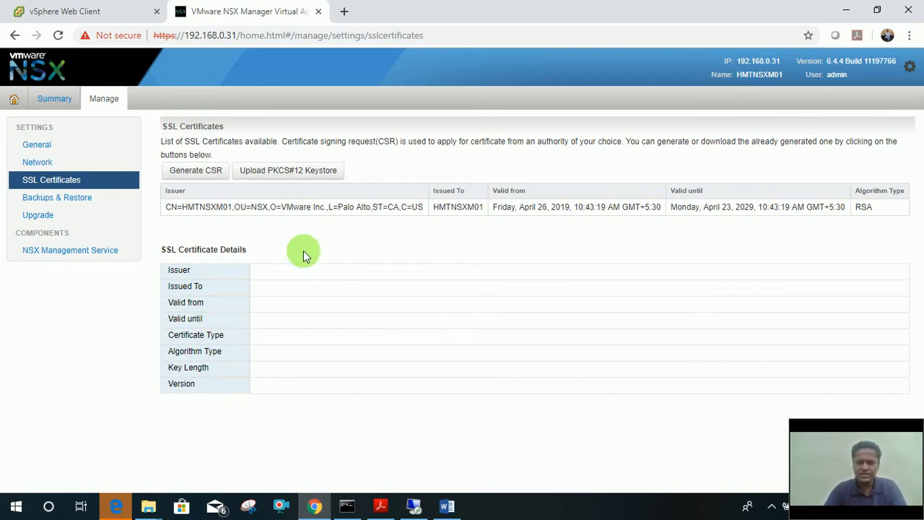
View Backups & Restore: no FTP server, scheduling OFF, empty backup history.
{"action": "left_click", "coordinate": [70, 206]}
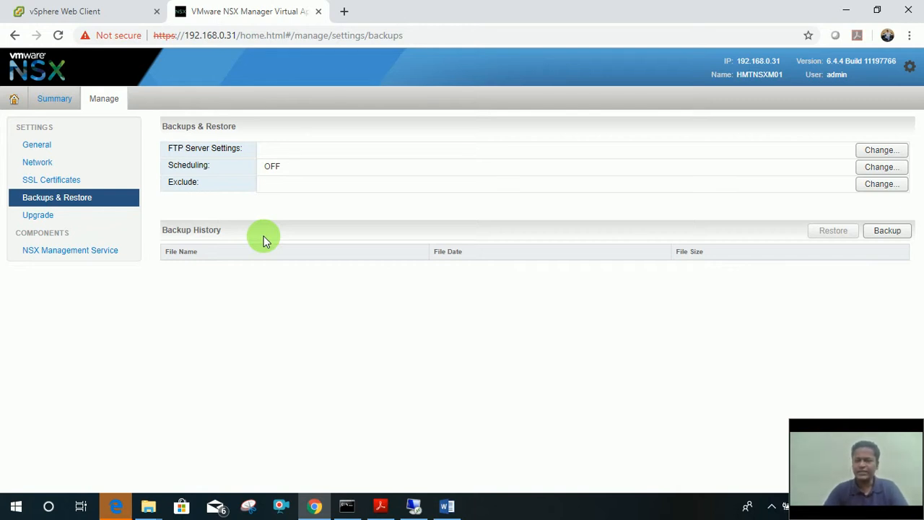
Cancel the backup schedule so it stays OFF, then view Upgrade: version 6.4.4 Build 11197766, Not Started.
{"action": "left_click", "coordinate": [897, 172]}
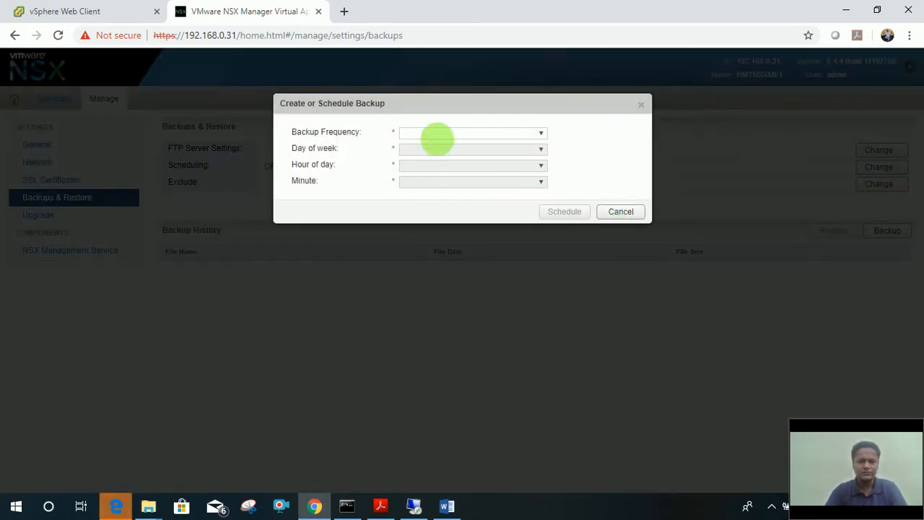
{"action": "left_click", "coordinate": [545, 133]}
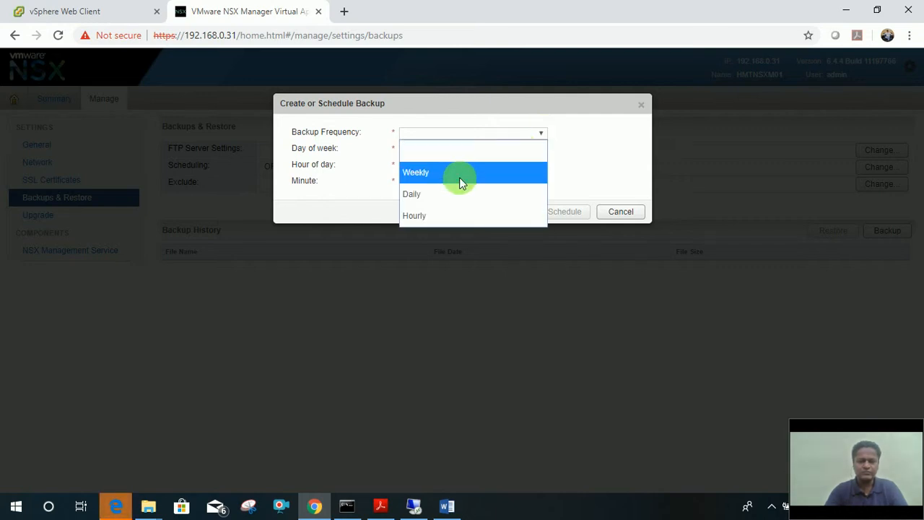
{"action": "left_click", "coordinate": [632, 160]}
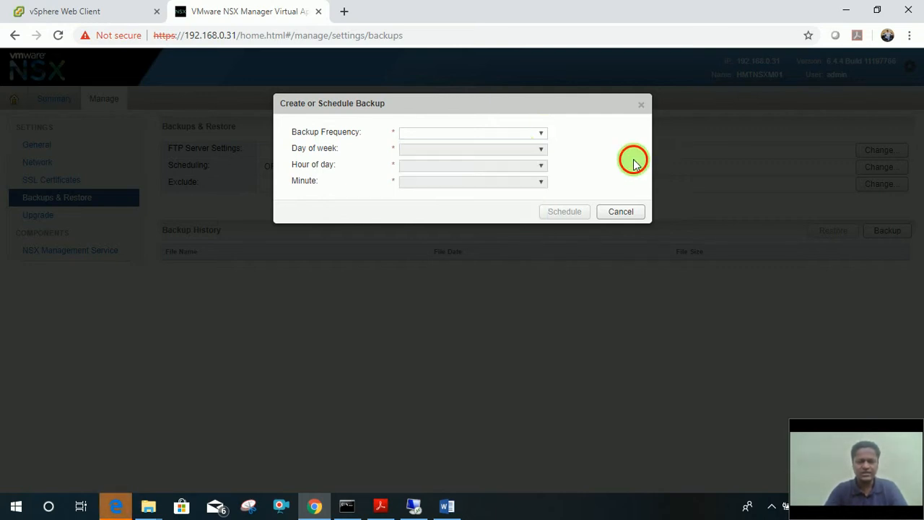
{"action": "left_click", "coordinate": [619, 211]}
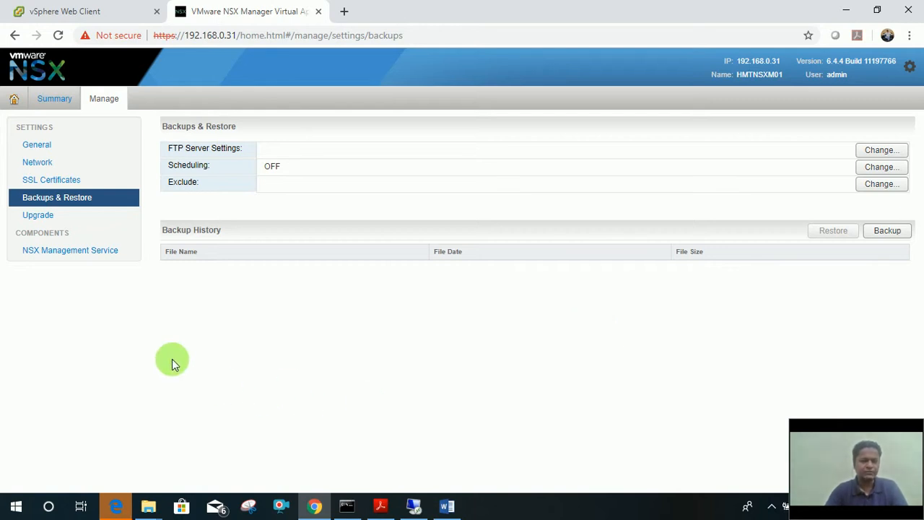
{"action": "left_click", "coordinate": [42, 219]}
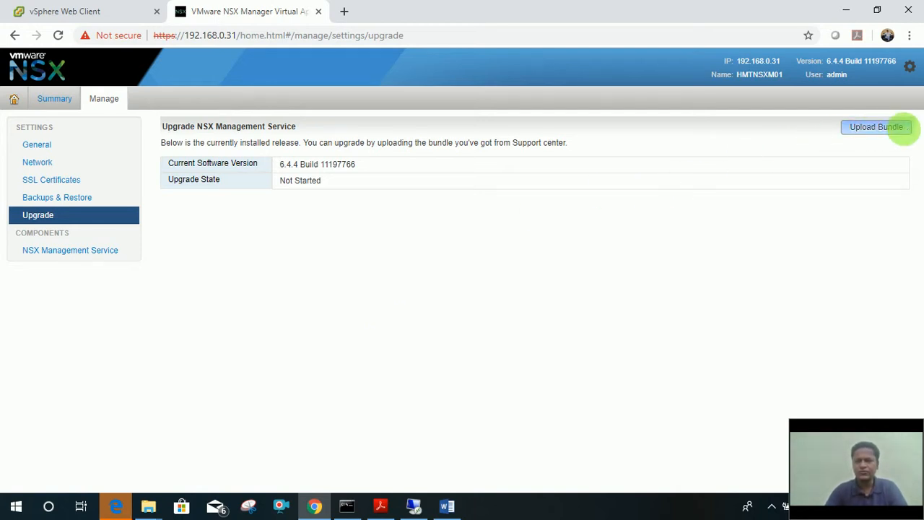
Cancel the upgrade bundle upload and view NSX Management Service with Lookup Service and vCenter 192.168.0.20 Connected.
{"action": "left_click", "coordinate": [896, 127]}
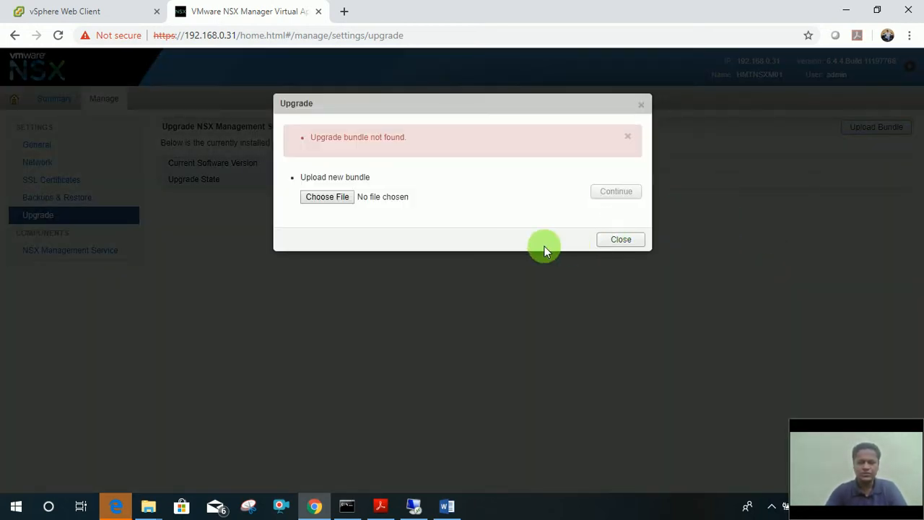
{"action": "left_click", "coordinate": [621, 240]}
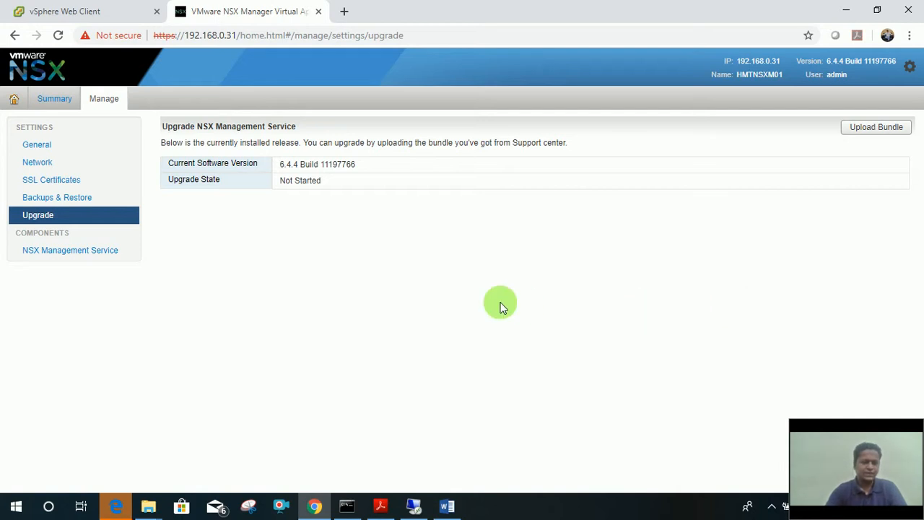
{"action": "left_click", "coordinate": [115, 254]}
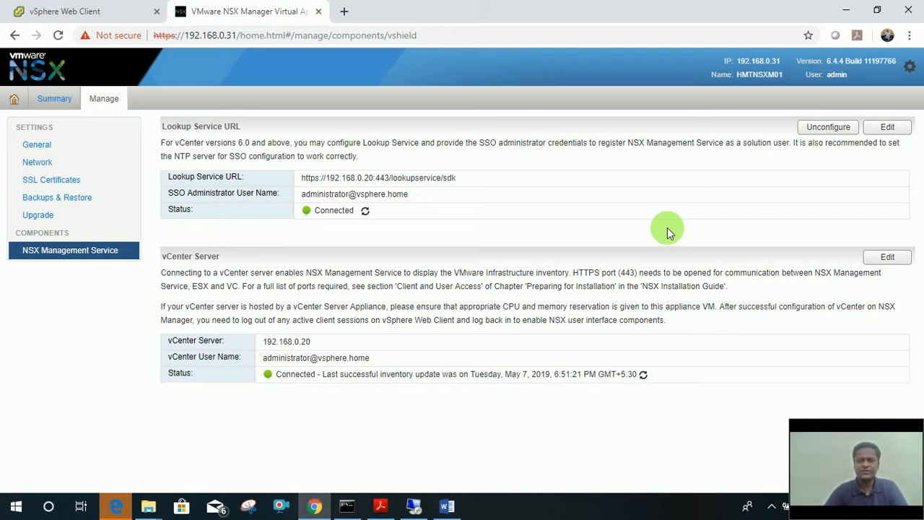
Unconfigure the Lookup Service URL so it is blank, leaving the vCenter Server registration unchanged.
{"action": "left_click", "coordinate": [823, 128]}
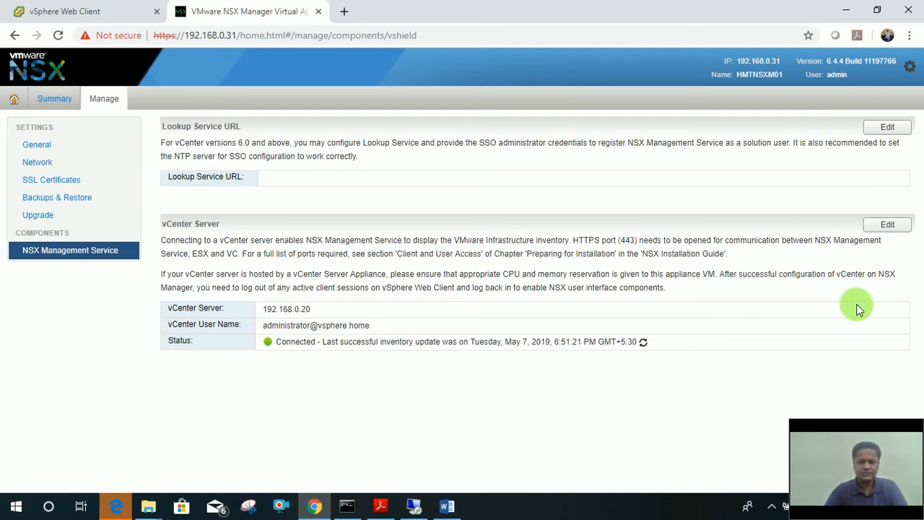
{"action": "left_click", "coordinate": [890, 224]}
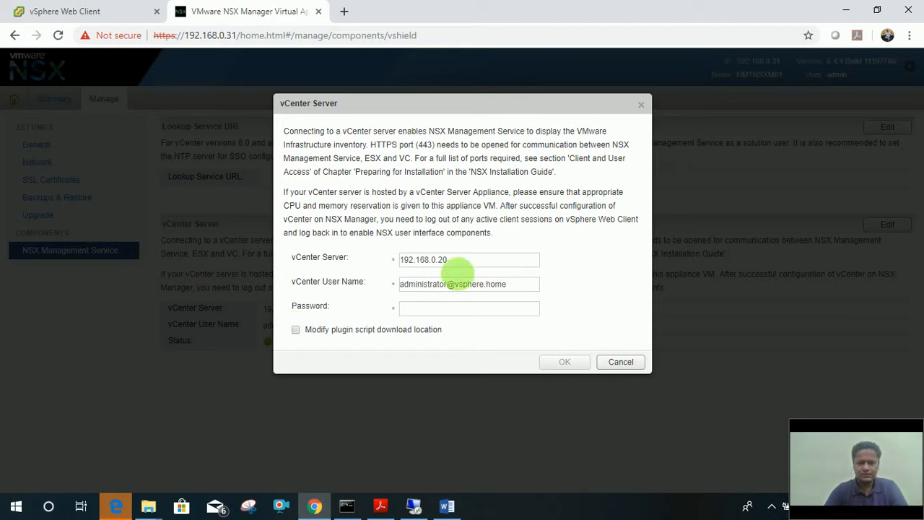
{"action": "left_click", "coordinate": [626, 362]}
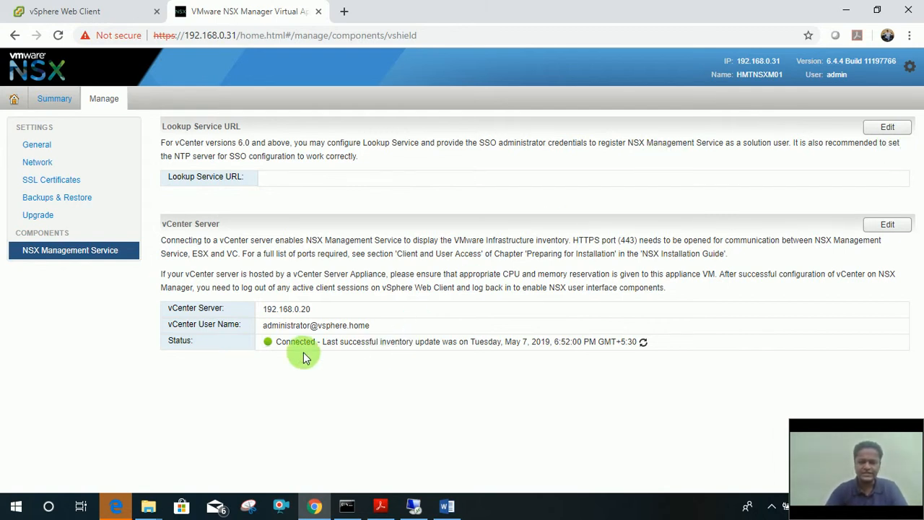
Review the vCenter Server 192.168.0.20 registration fields again and close without saving.
{"action": "left_click", "coordinate": [893, 228]}
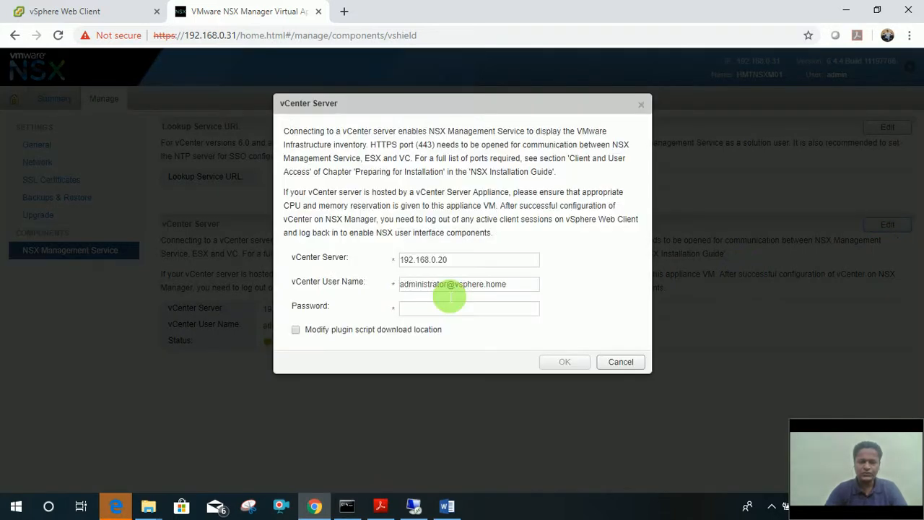
{"action": "left_click_drag", "start_coordinate": [474, 264], "coordinate": [378, 262]}
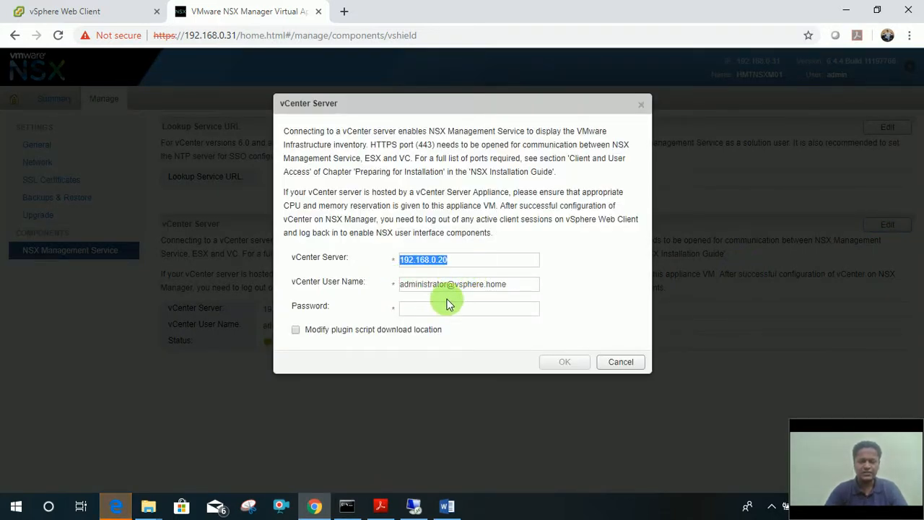
{"action": "left_click", "coordinate": [511, 304]}
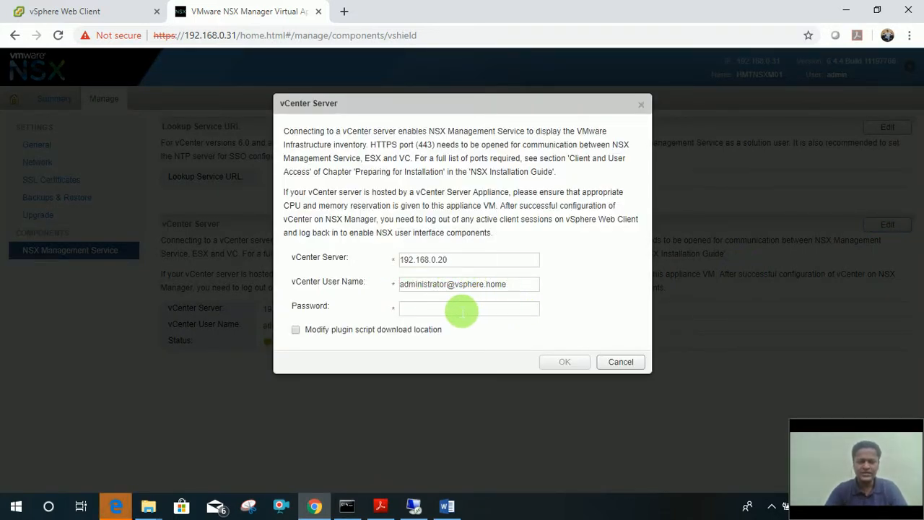
{"action": "left_click", "coordinate": [620, 362]}
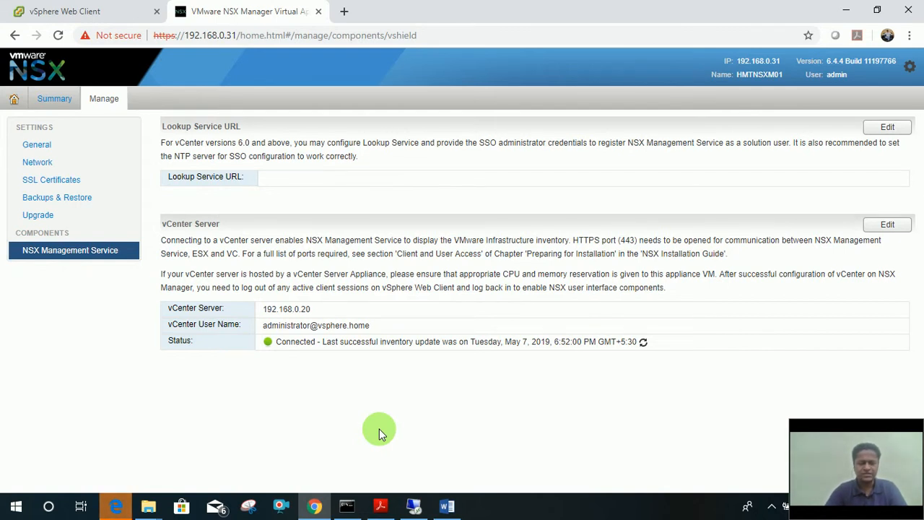
{"action": "left_click", "coordinate": [283, 367]}
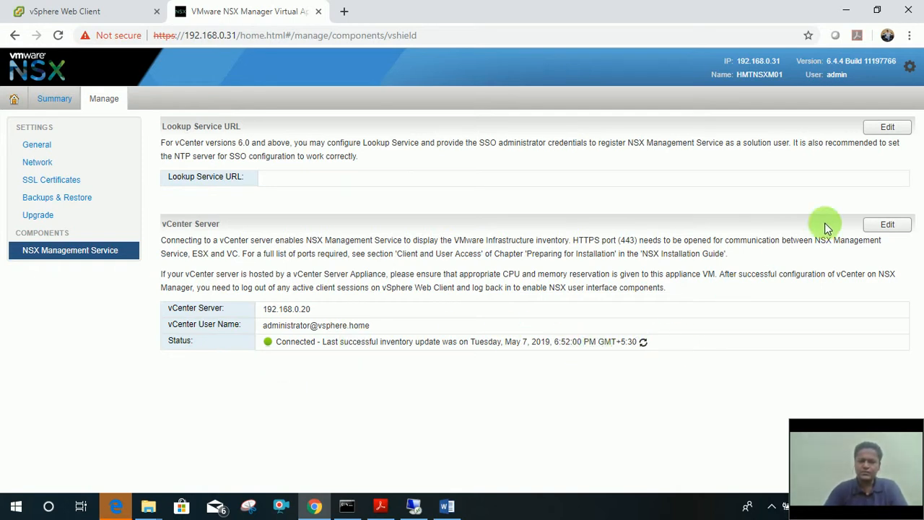
Register the Lookup Service at 192.168.0.20 with the SSO administrator account and password, then trust its certificate.
{"action": "left_click", "coordinate": [895, 130]}
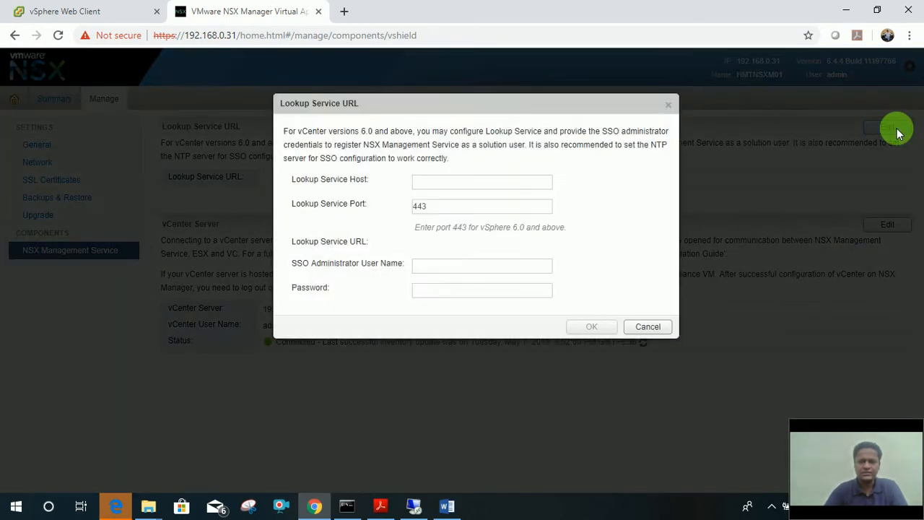
{"action": "left_click", "coordinate": [443, 186]}
{"action": "type", "text": "19"}
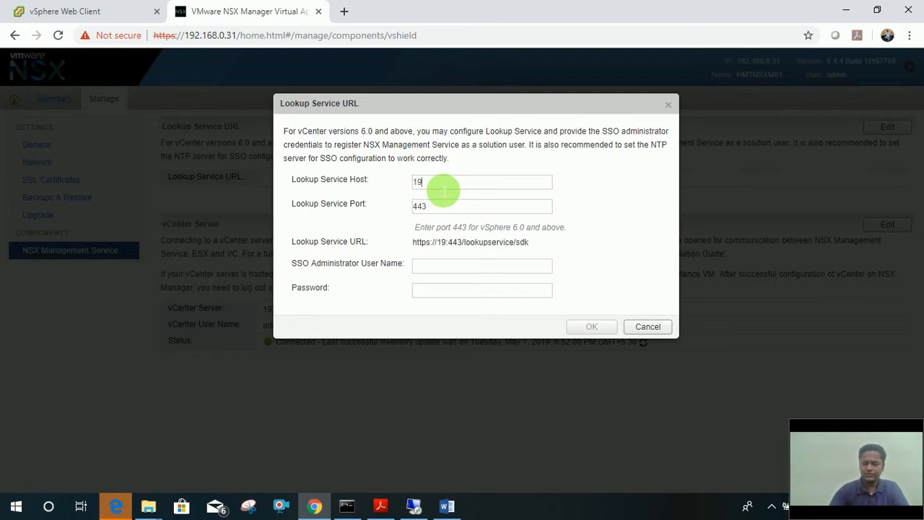
{"action": "type", "text": "2.168.0.2"}
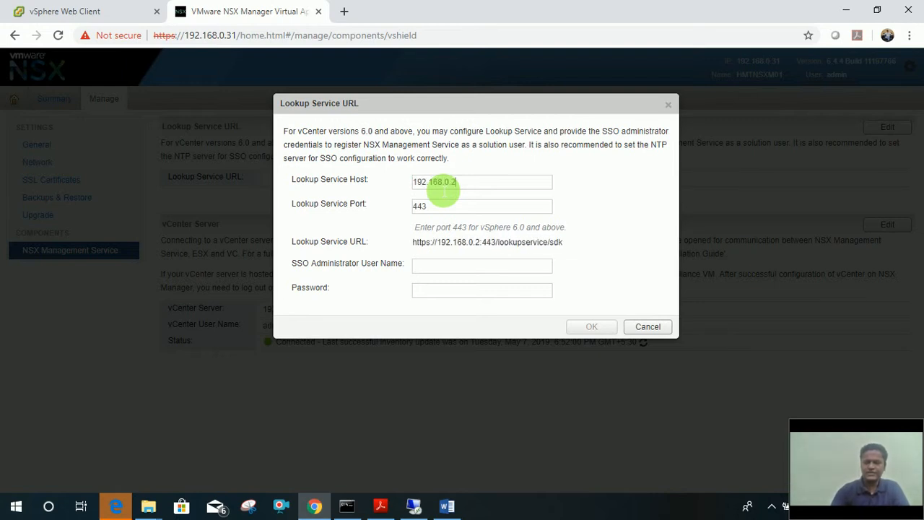
{"action": "type", "text": "0"}
{"action": "left_click", "coordinate": [426, 267]}
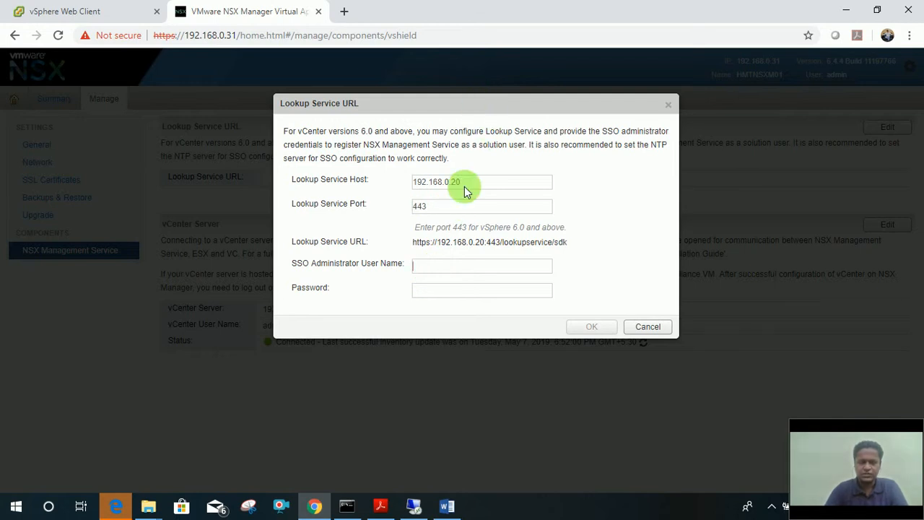
{"action": "left_click", "coordinate": [436, 271]}
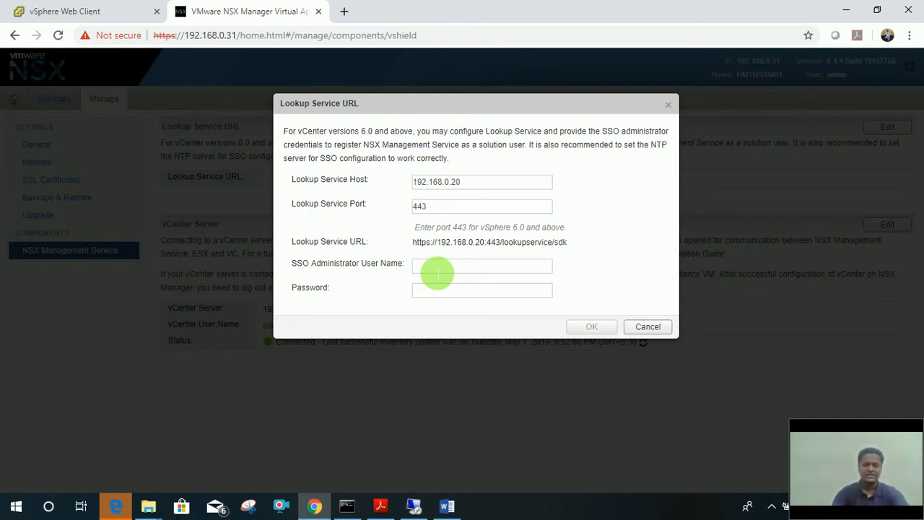
{"action": "type", "text": "ad"}
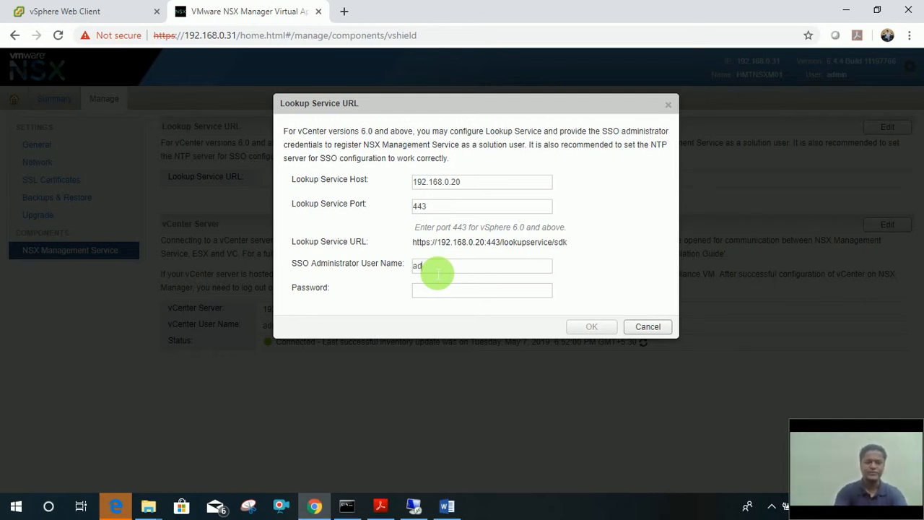
{"action": "type", "text": "ministrator"}
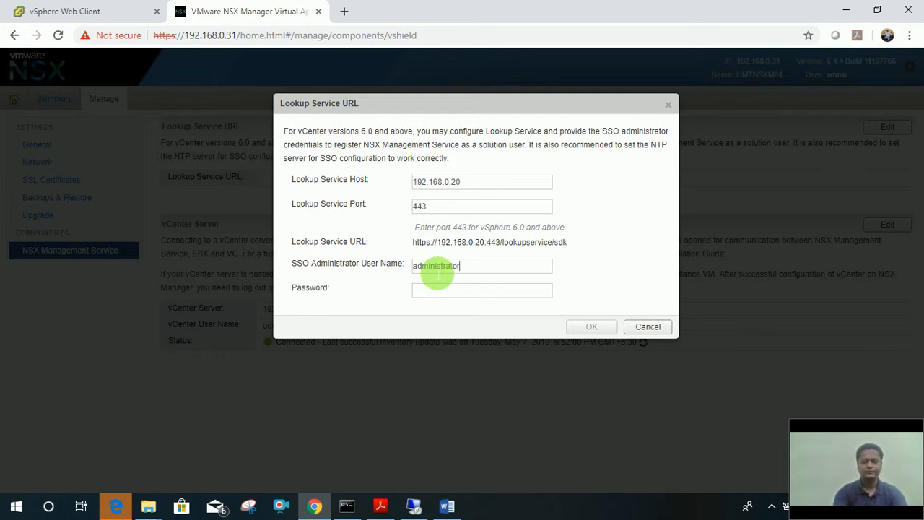
{"action": "type", "text": "@vsphere.home"}
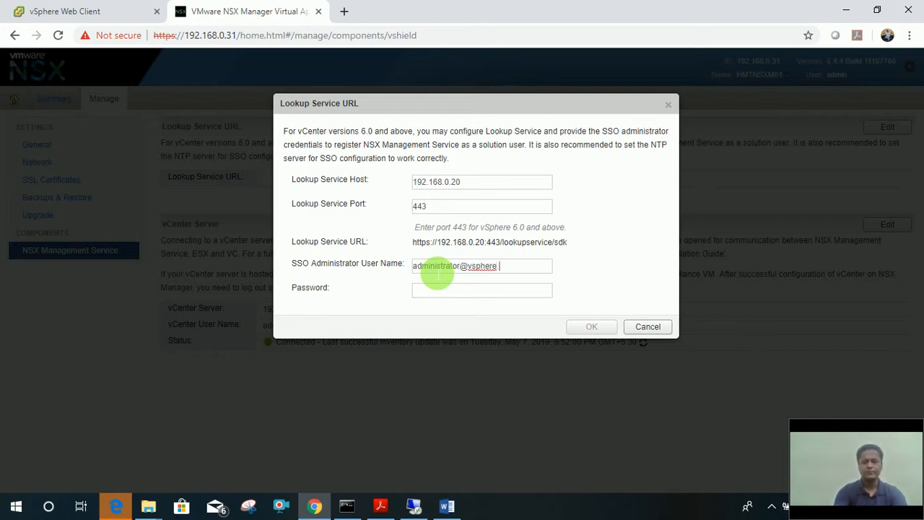
{"action": "key", "text": "Tab"}
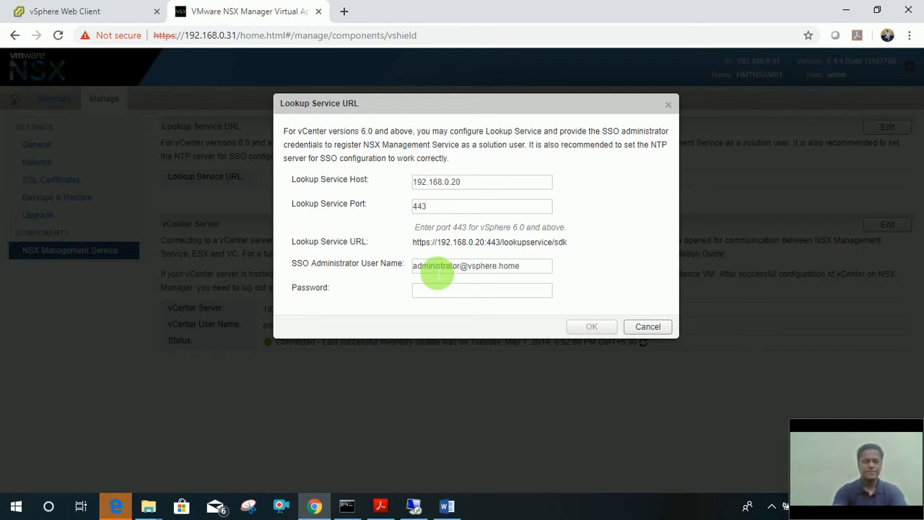
{"action": "type", "text": "•••••••"}
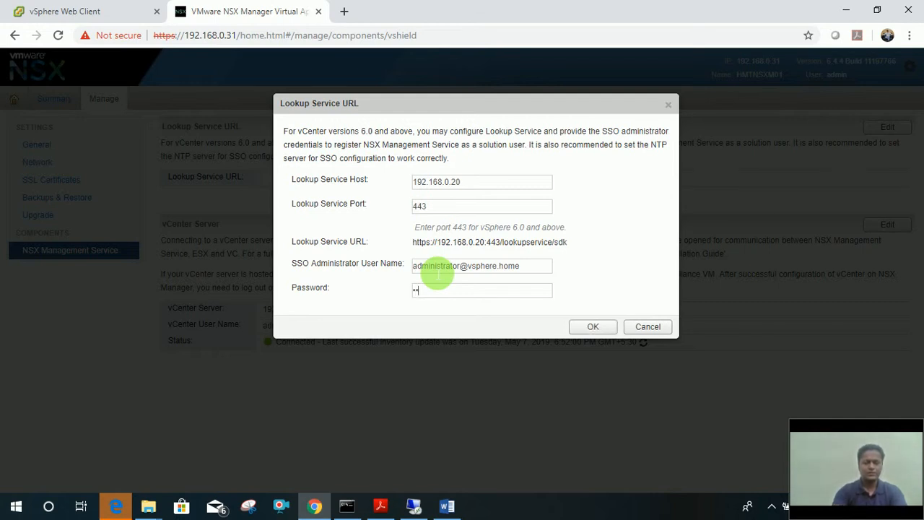
{"action": "type", "text": "•••"}
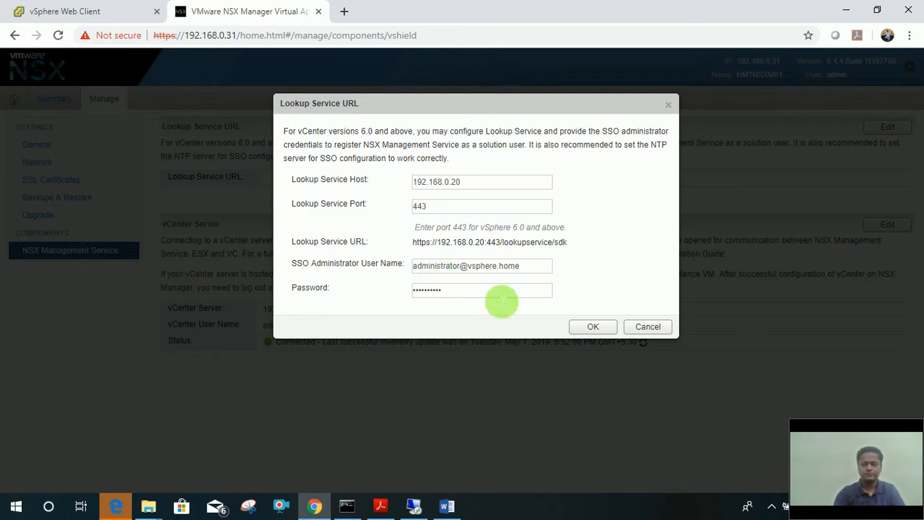
{"action": "left_click", "coordinate": [586, 327]}
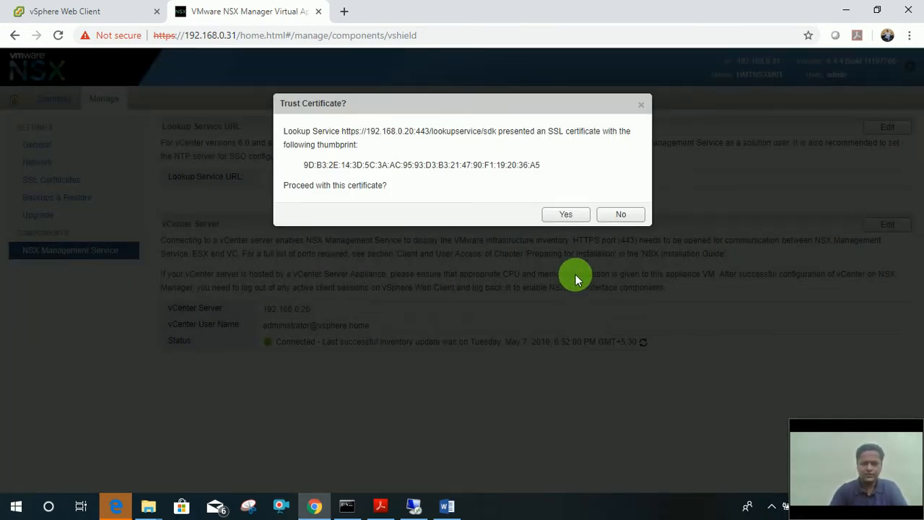
{"action": "left_click", "coordinate": [566, 215]}
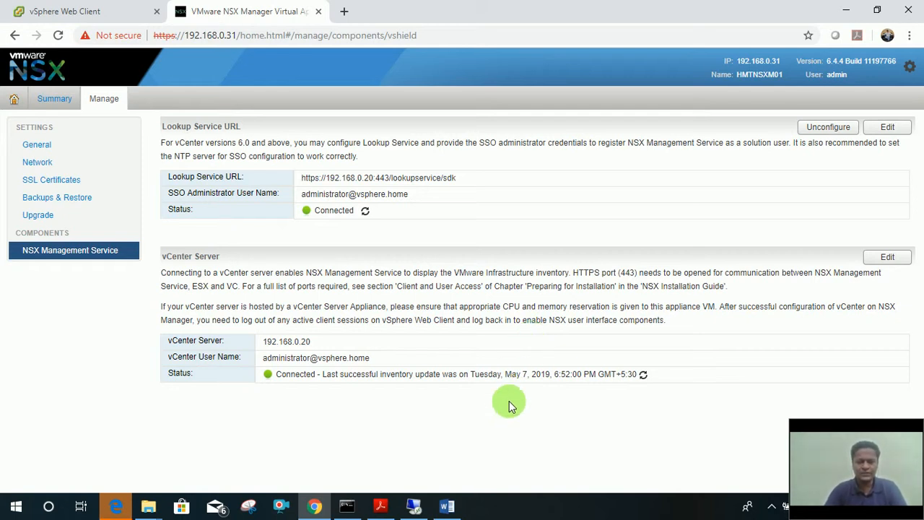
Bring up the lab manual from the taskbar, which brings Edge forward on an error page.
{"action": "left_click", "coordinate": [382, 506]}
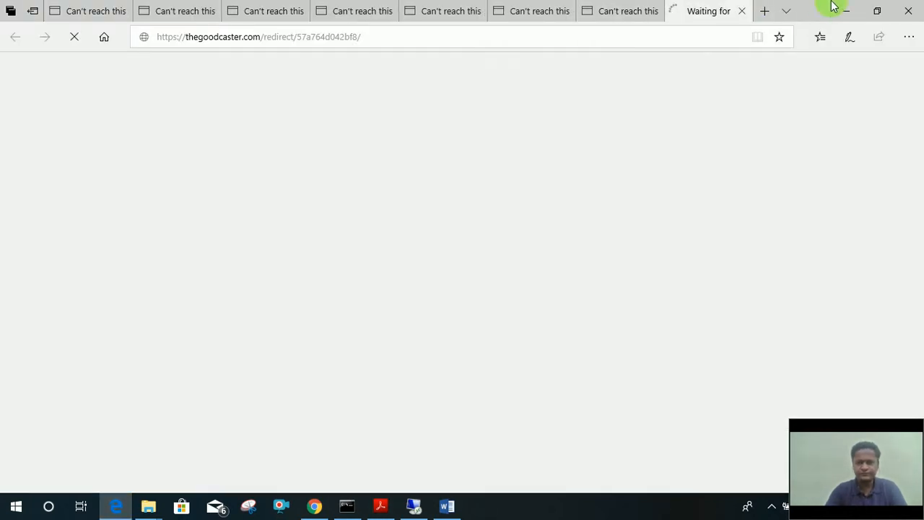
Minimize the Edge error page, review the lab manual's Labs 1-3 contents, and return to Chrome.
{"action": "left_click", "coordinate": [841, 9]}
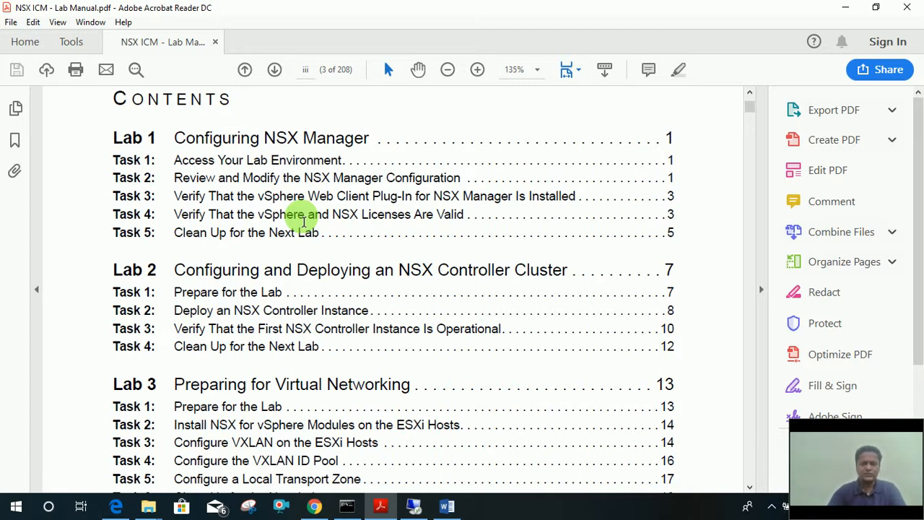
{"action": "left_click", "coordinate": [314, 507]}
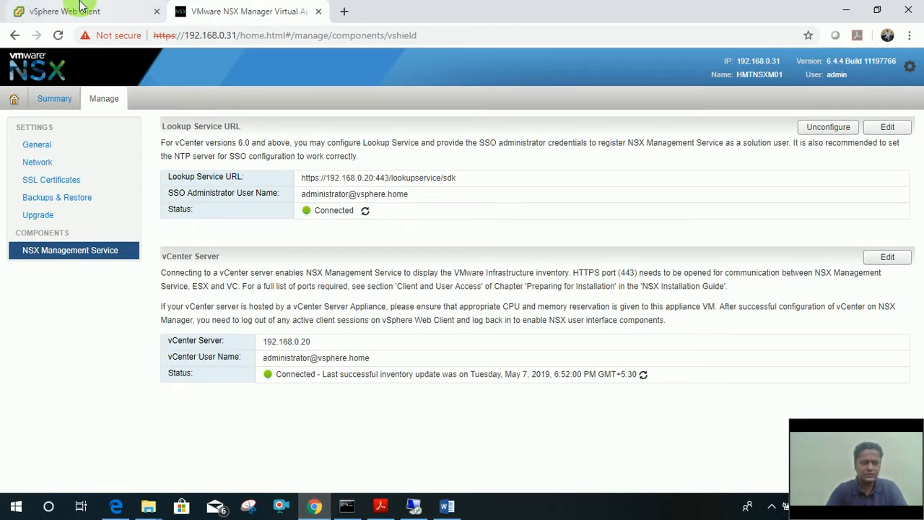
Refresh the vSphere Web Client inventory so the HMTNSXM01 summary shows updated at 6:55 PM.
{"action": "left_click", "coordinate": [79, 9]}
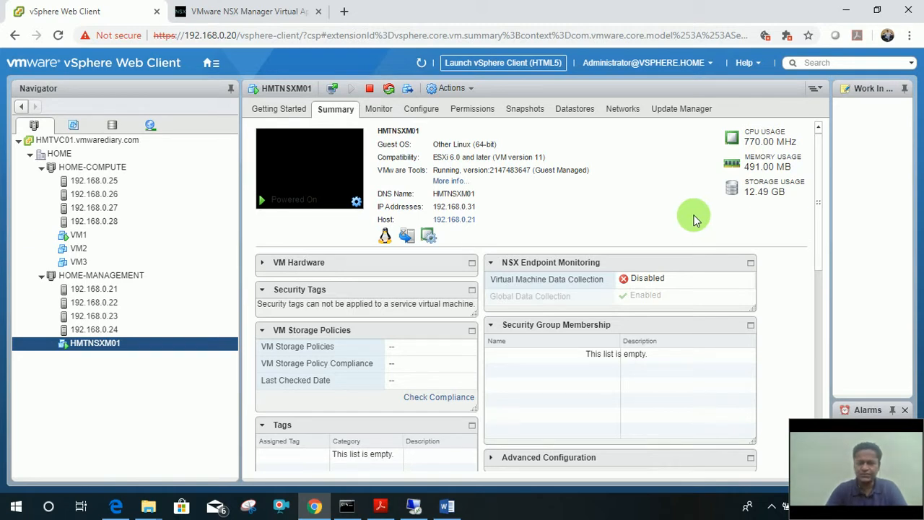
{"action": "left_click", "coordinate": [423, 65]}
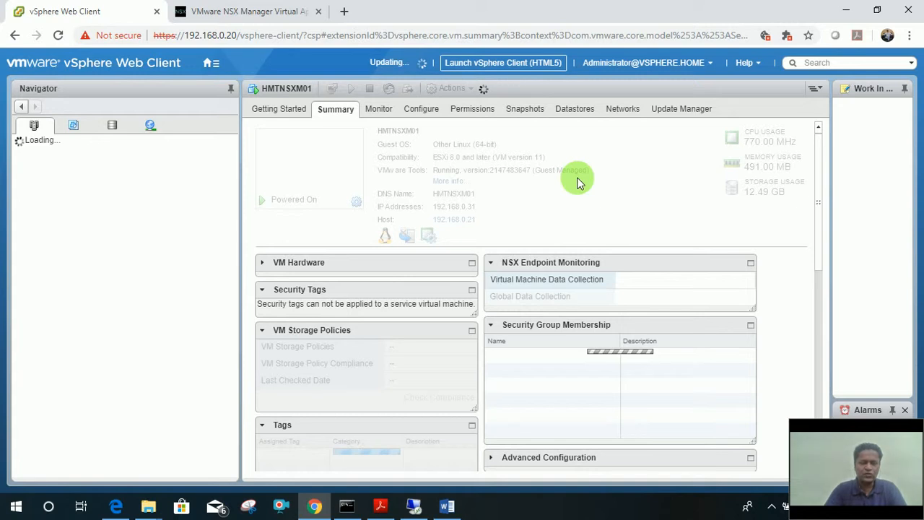
{"action": "left_click", "coordinate": [245, 10]}
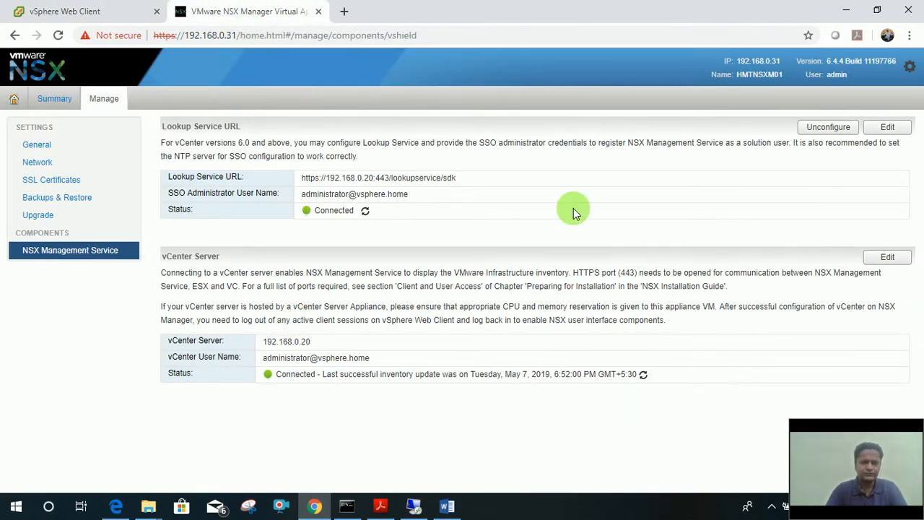
{"action": "left_click", "coordinate": [57, 7]}
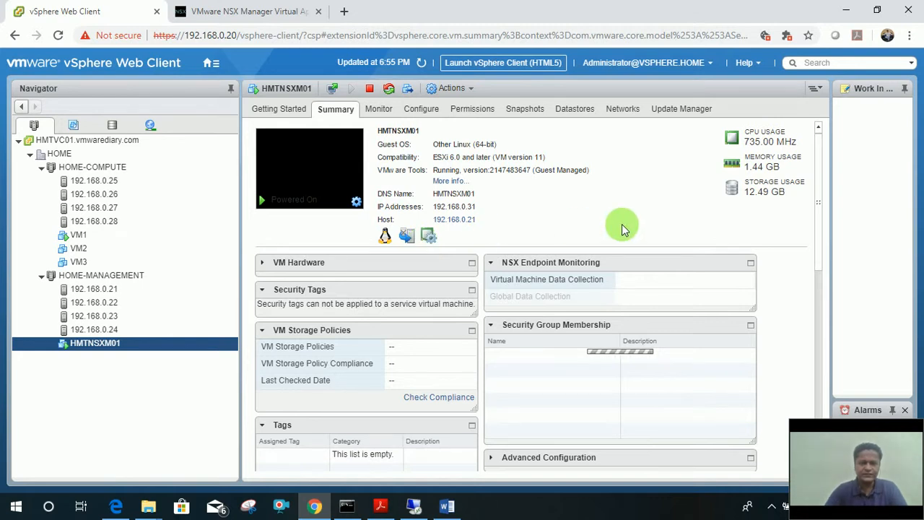
{"action": "left_click", "coordinate": [217, 65]}
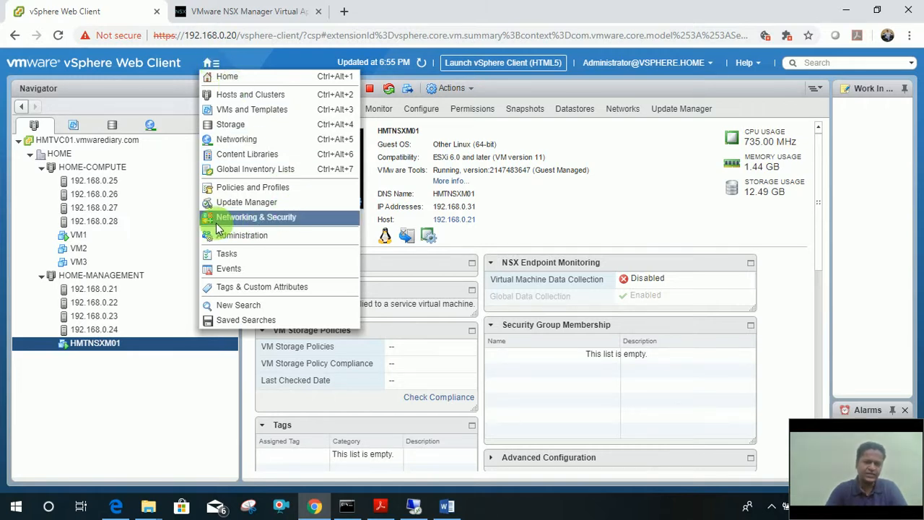
Open the Networking & Security dashboard for NSX Manager 192.168.0.31, then consult the lab manual's task list.
{"action": "left_click", "coordinate": [256, 220]}
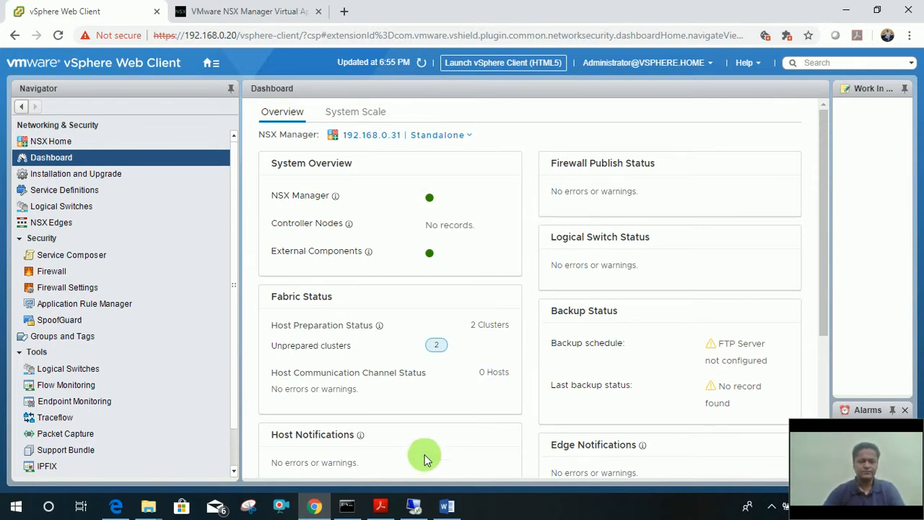
{"action": "left_click", "coordinate": [379, 507]}
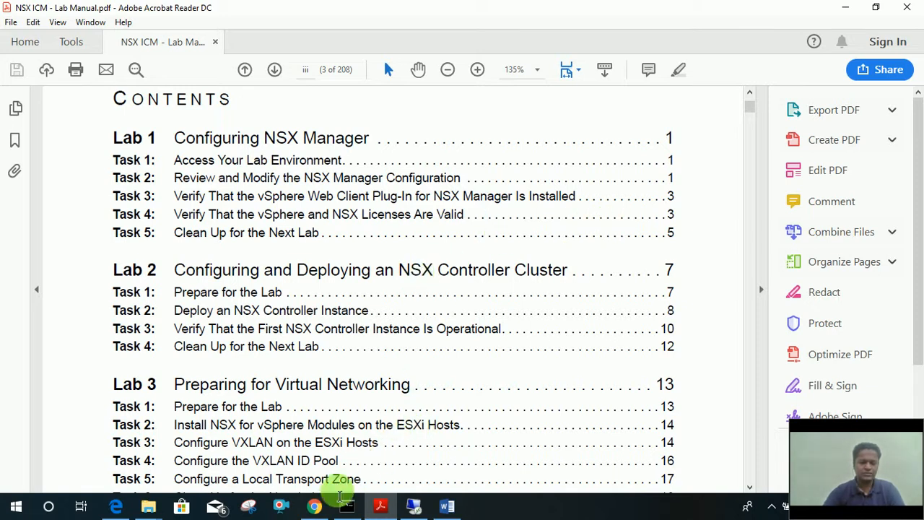
{"action": "left_click", "coordinate": [314, 505]}
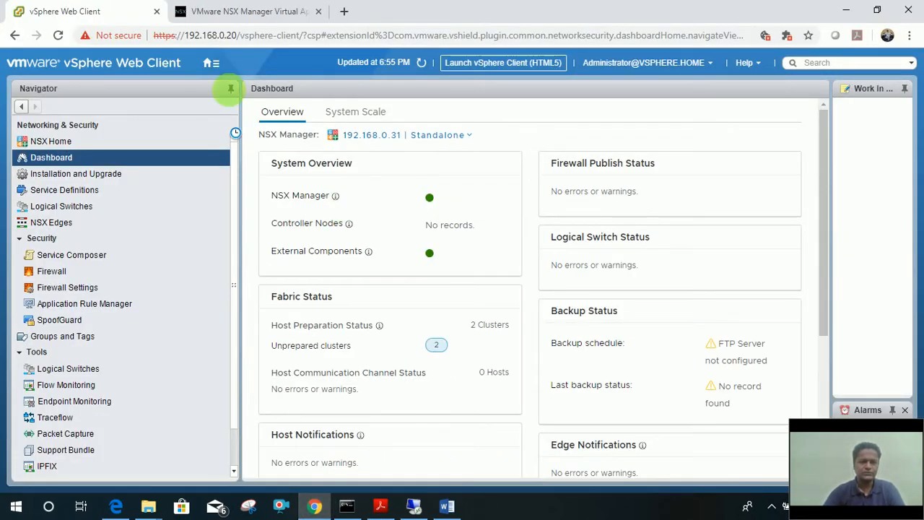
Go to Licensing from Home and view the Solutions assets listing NSX for vSphere - Enterprise (VMs).
{"action": "left_click", "coordinate": [214, 64]}
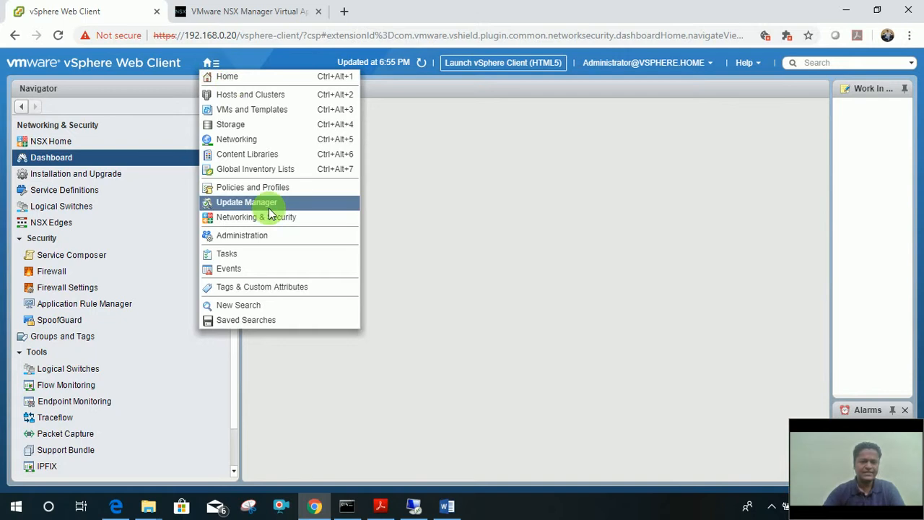
{"action": "left_click", "coordinate": [227, 77]}
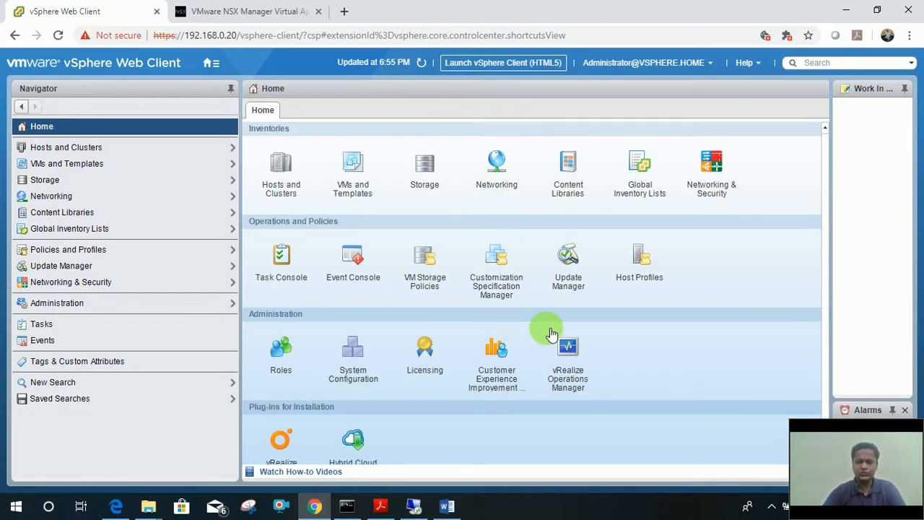
{"action": "left_click", "coordinate": [424, 344]}
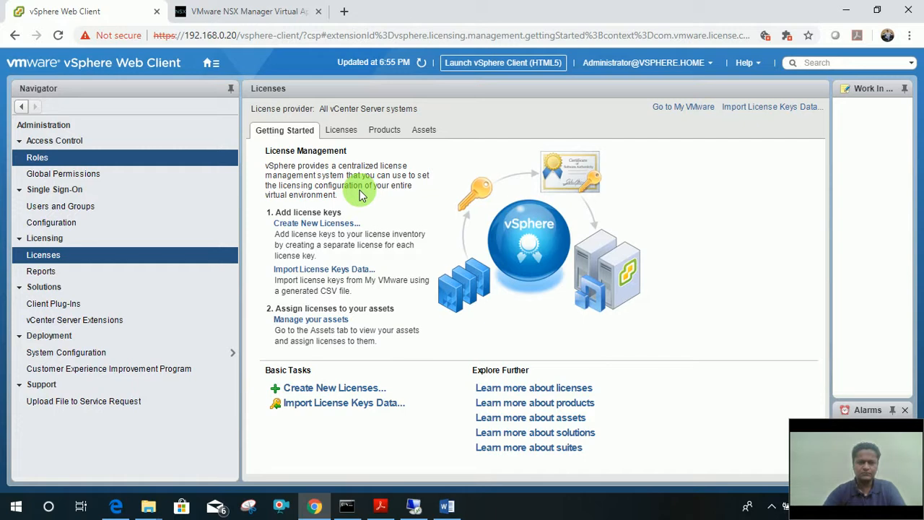
{"action": "left_click_drag", "start_coordinate": [831, 196], "coordinate": [513, 206]}
{"action": "left_click", "coordinate": [424, 143]}
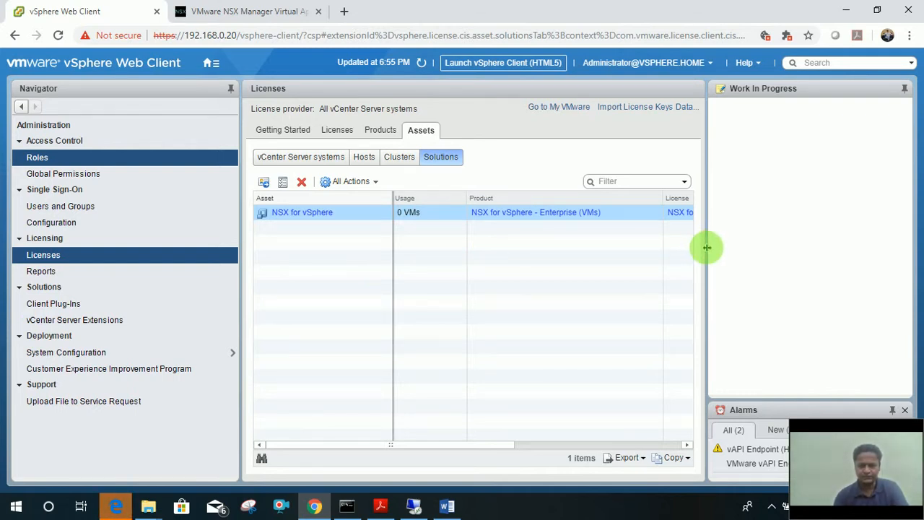
Inspect the license columns, products and capacity, check the lab manual, then return to solution assets.
{"action": "left_click_drag", "start_coordinate": [708, 247], "coordinate": [764, 248]}
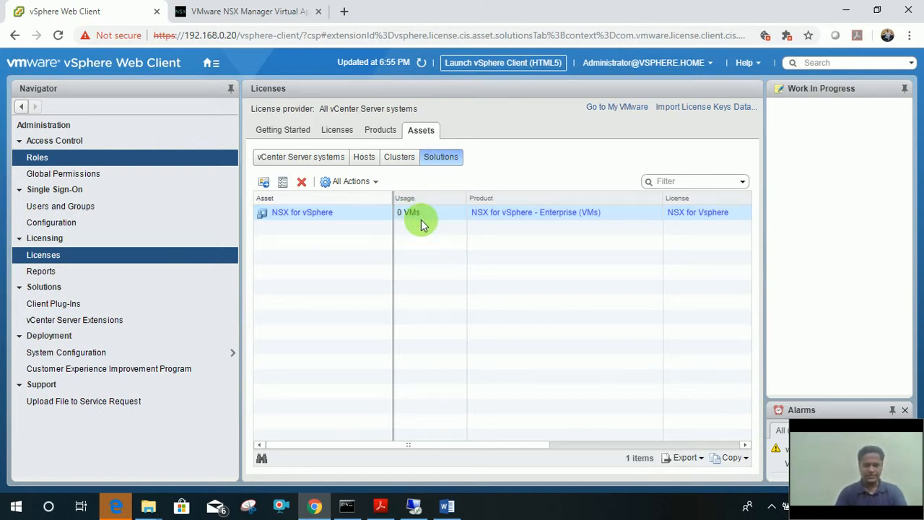
{"action": "left_click", "coordinate": [384, 131]}
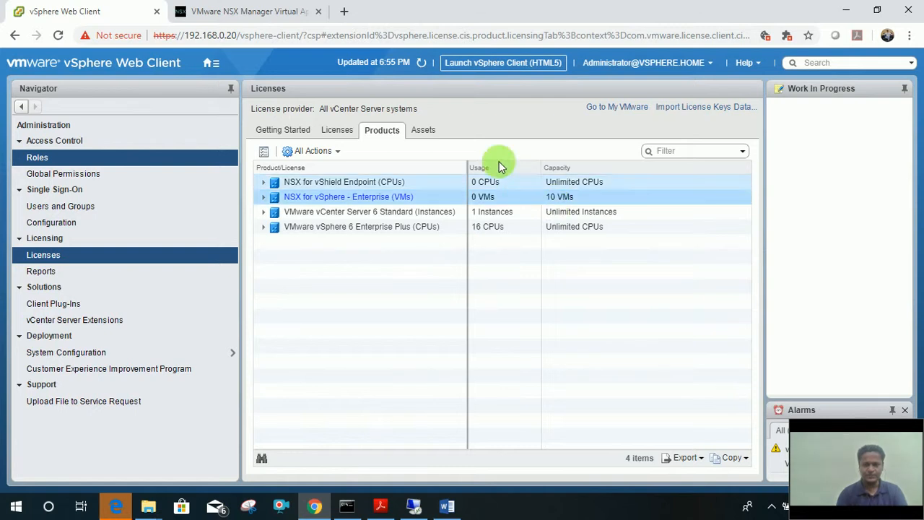
{"action": "left_click", "coordinate": [428, 129]}
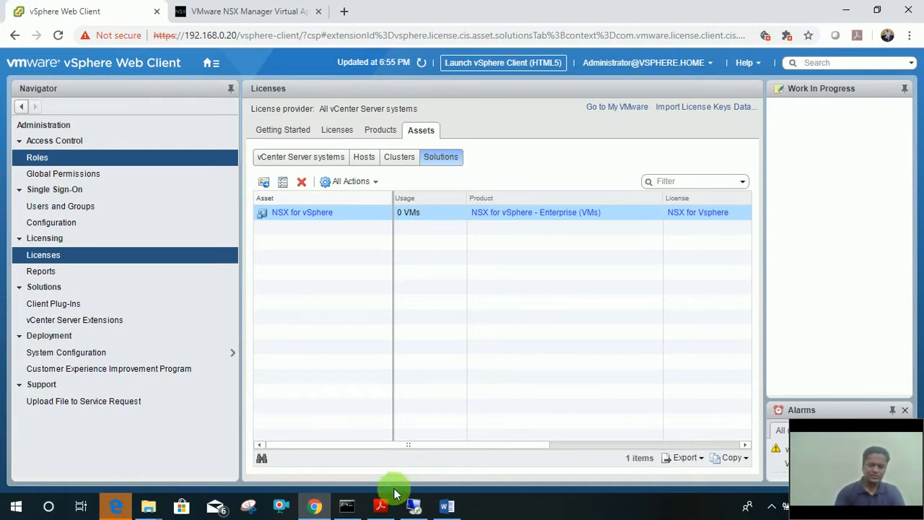
{"action": "left_click", "coordinate": [380, 507]}
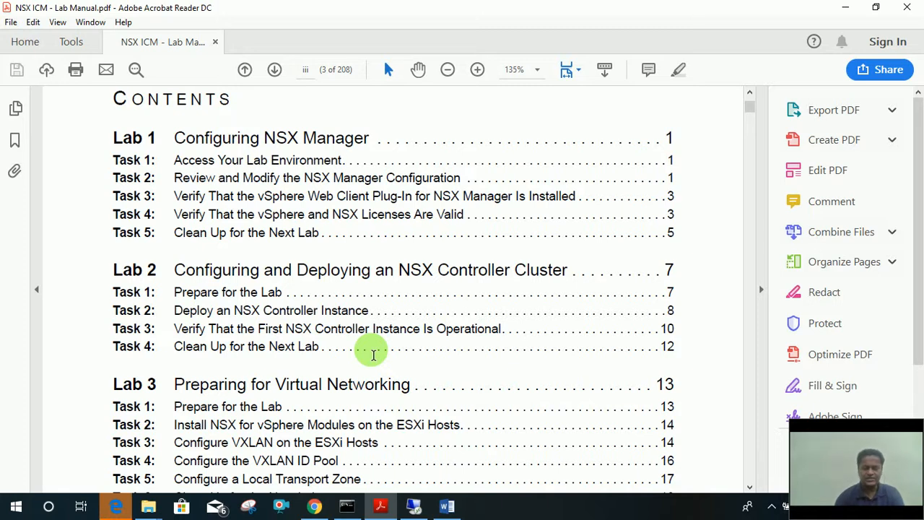
{"action": "left_click", "coordinate": [316, 507]}
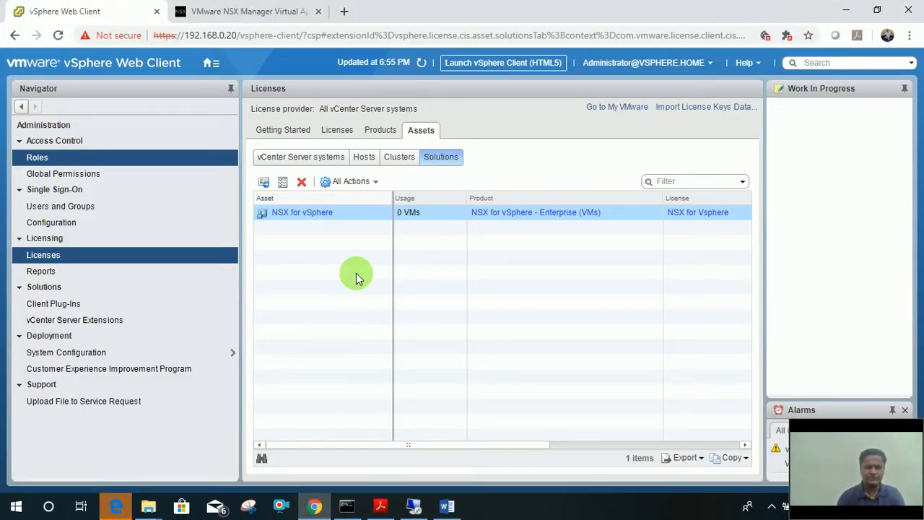
Go to the vSphere Home overview and switch to the NSX Manager 6 notes in Word.
{"action": "left_click", "coordinate": [212, 62]}
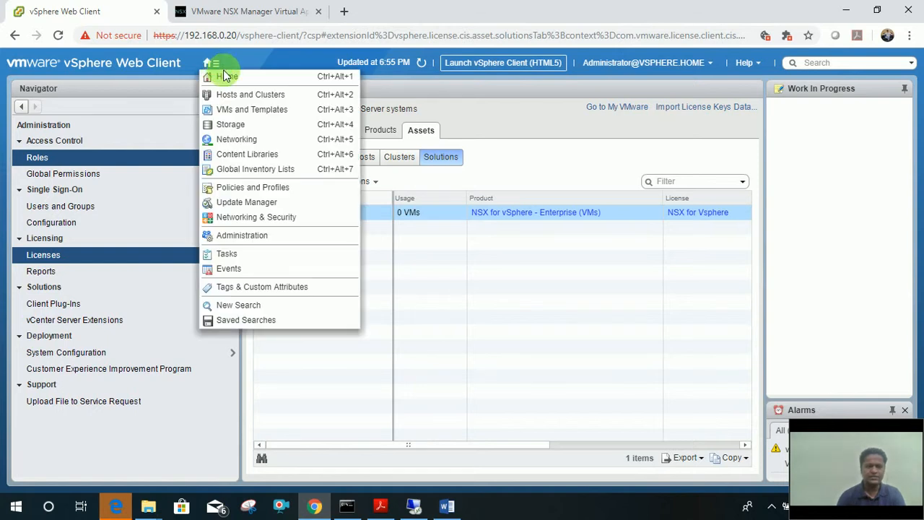
{"action": "left_click", "coordinate": [227, 77]}
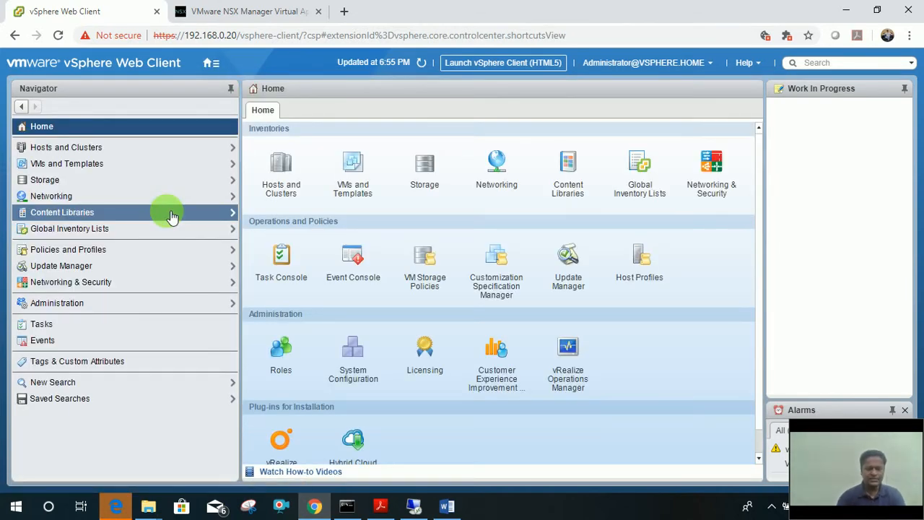
{"action": "left_click", "coordinate": [448, 506]}
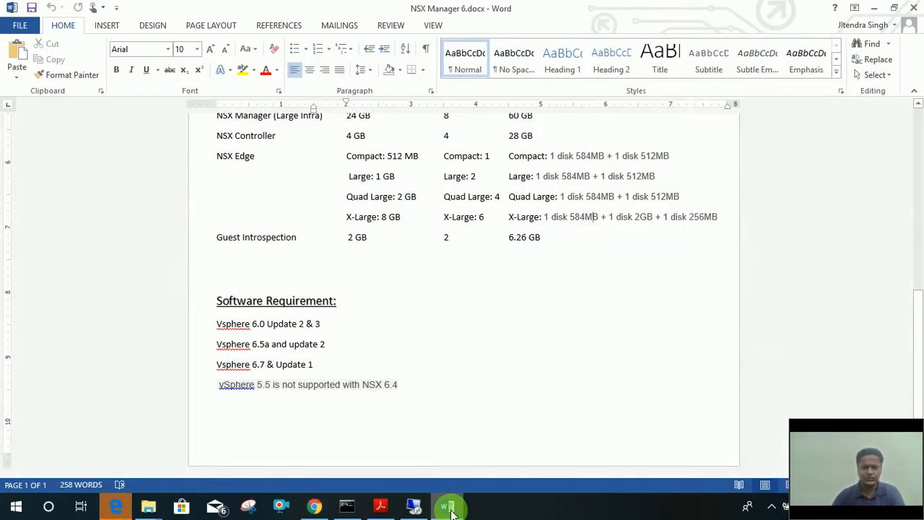
Place the cursor after 6.26 GB and scroll up to the NSX Manager 6.4 (NSX-V) title.
{"action": "left_click", "coordinate": [558, 239]}
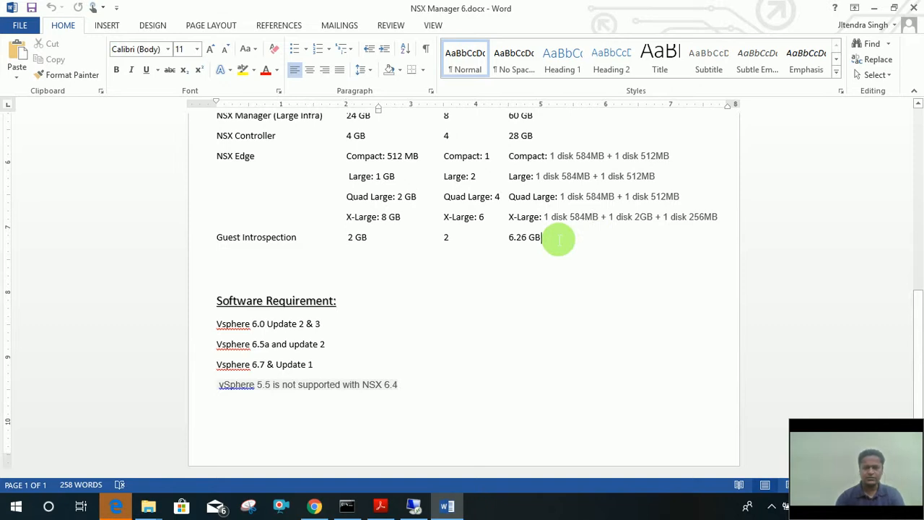
{"action": "scroll", "coordinate": [559, 239], "scroll_direction": "up", "scroll_amount": 8}
{"action": "scroll", "coordinate": [559, 239], "scroll_direction": "up", "scroll_amount": 2}
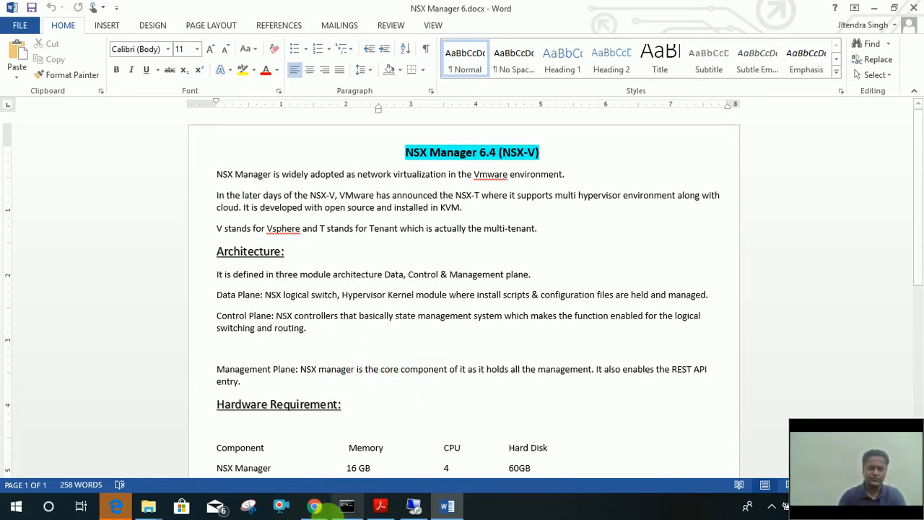
Bring the vSphere browser forward and minimize the stray Edge redirect window.
{"action": "left_click", "coordinate": [314, 507]}
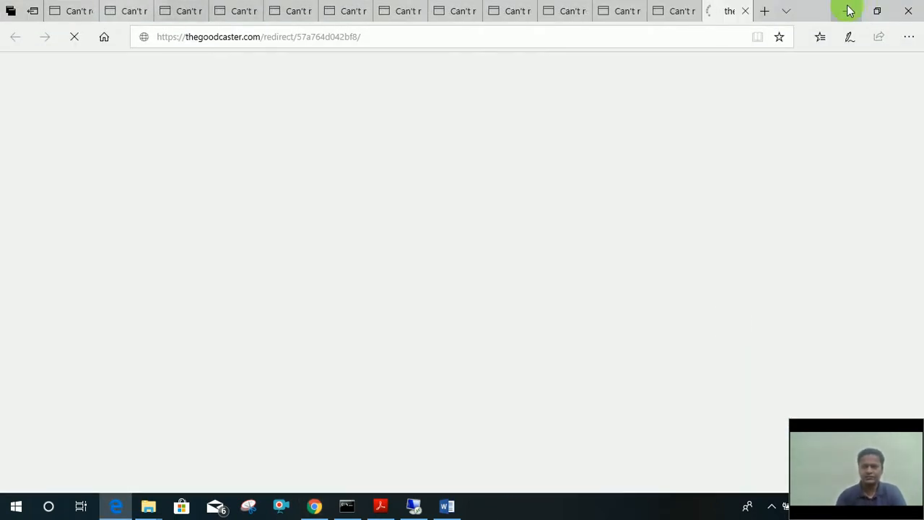
{"action": "left_click", "coordinate": [846, 10]}
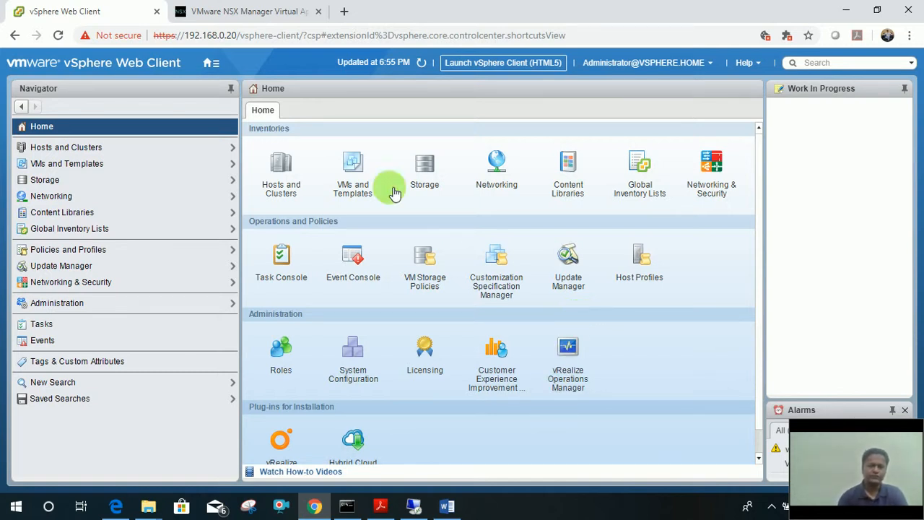
Navigate to Networking & Security > Installation and Upgrade > NSX Controller Nodes.
{"action": "left_click", "coordinate": [211, 63]}
{"action": "left_click", "coordinate": [71, 289]}
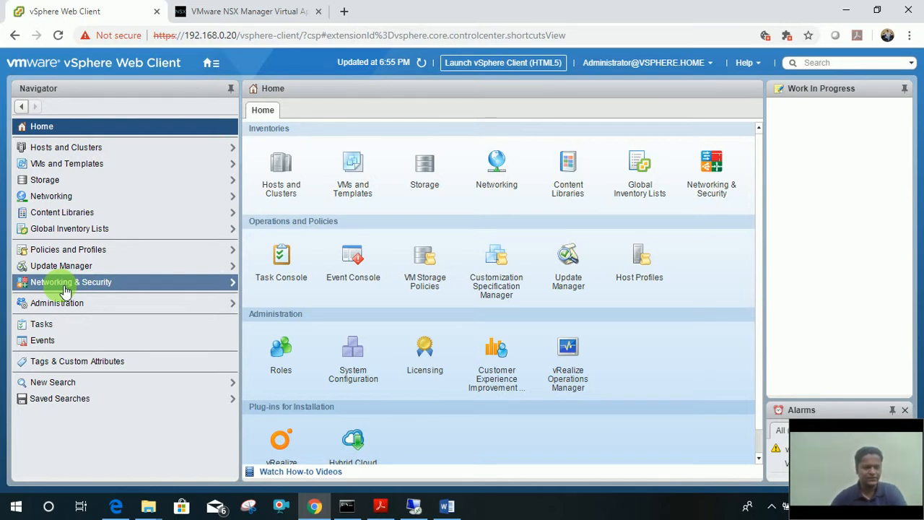
{"action": "left_click", "coordinate": [66, 290]}
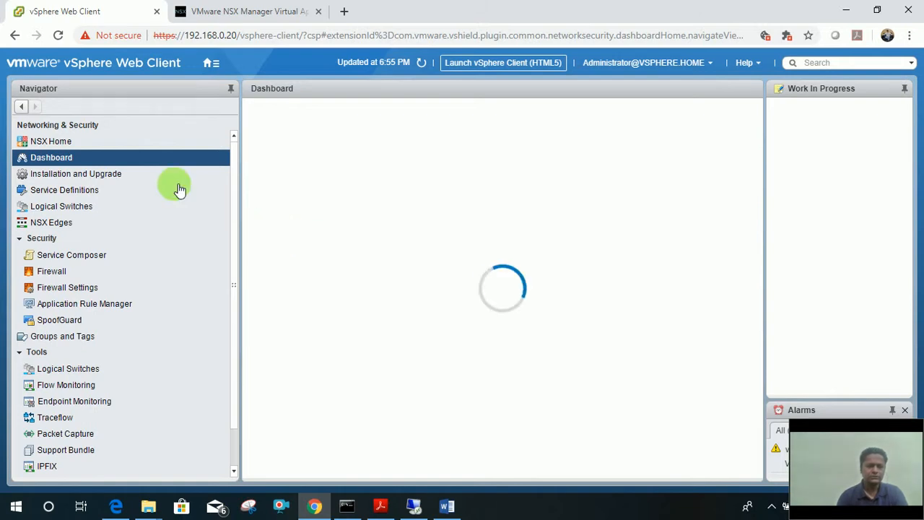
{"action": "left_click", "coordinate": [89, 178]}
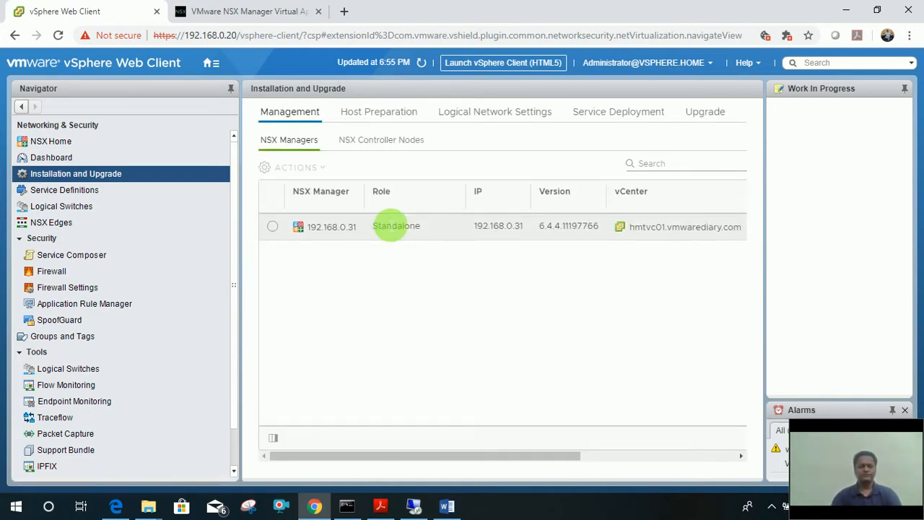
{"action": "left_click", "coordinate": [365, 145]}
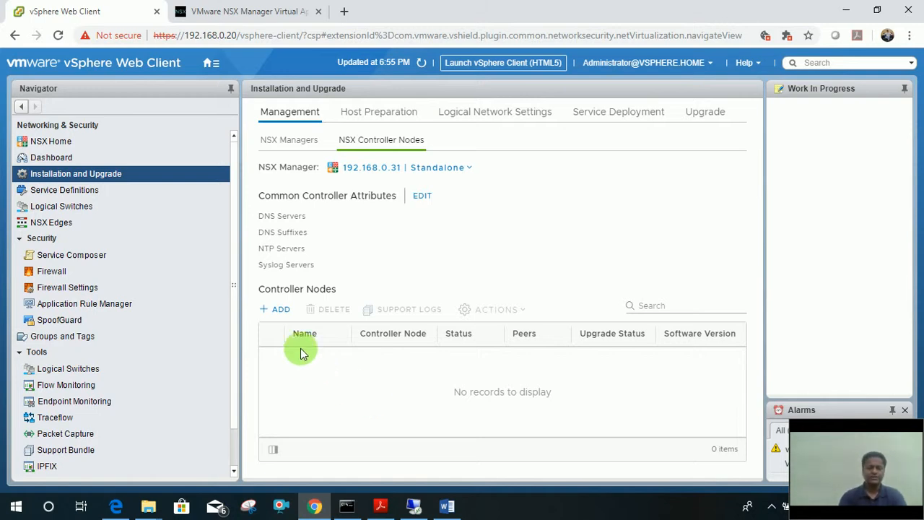
Add a controller, enter and confirm its password, and advance to Deployment & Connectivity.
{"action": "left_click", "coordinate": [282, 315]}
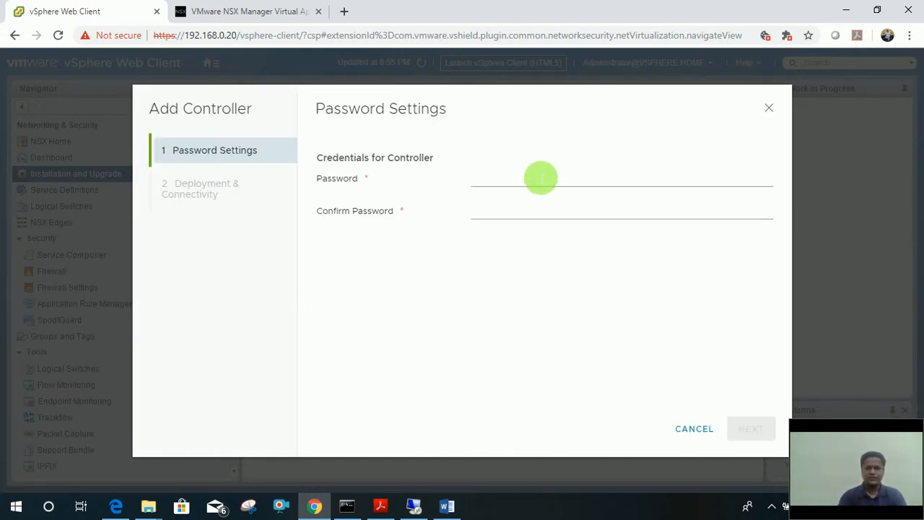
{"action": "left_click", "coordinate": [538, 181]}
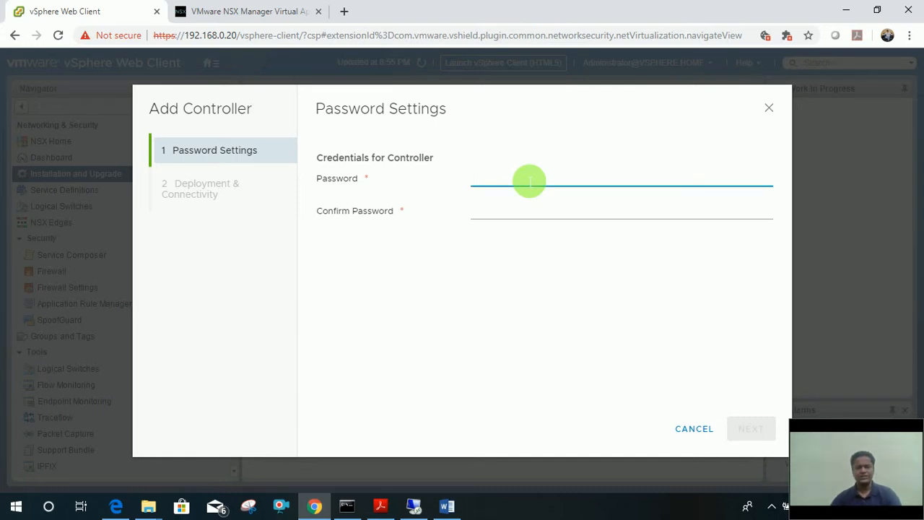
{"action": "type", "text": "V"}
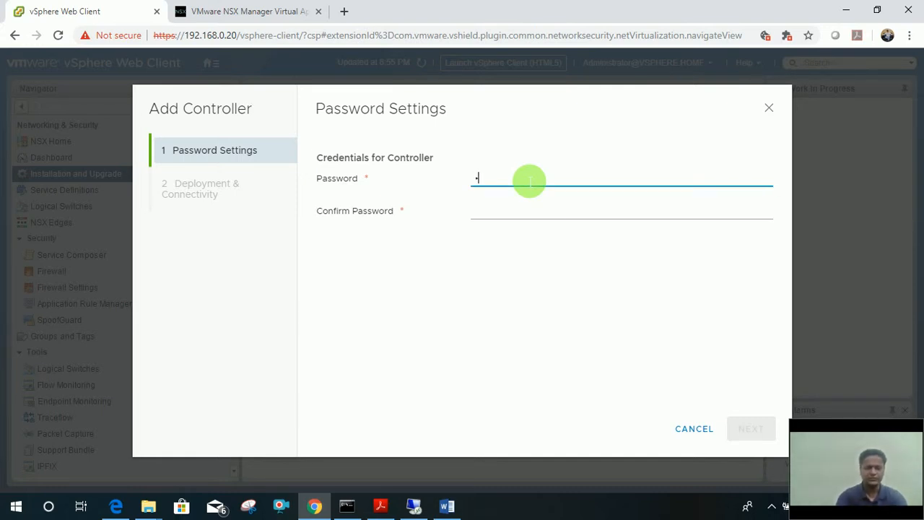
{"action": "type", "text": "•••••••••"}
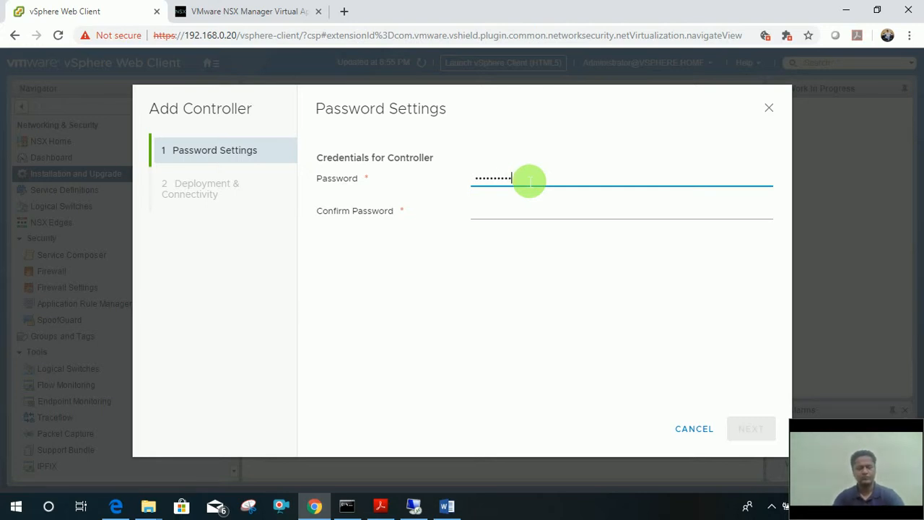
{"action": "key", "text": "Tab"}
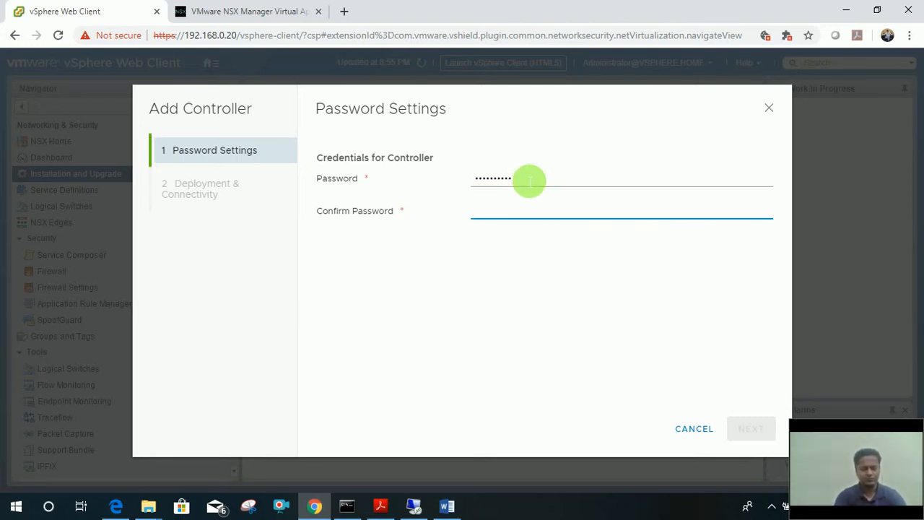
{"action": "type", "text": "••••••••••"}
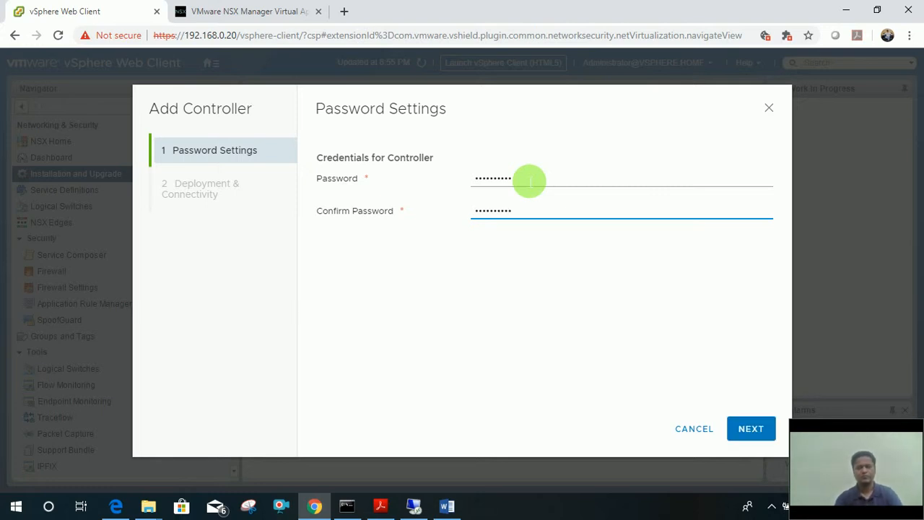
{"action": "left_click", "coordinate": [750, 432]}
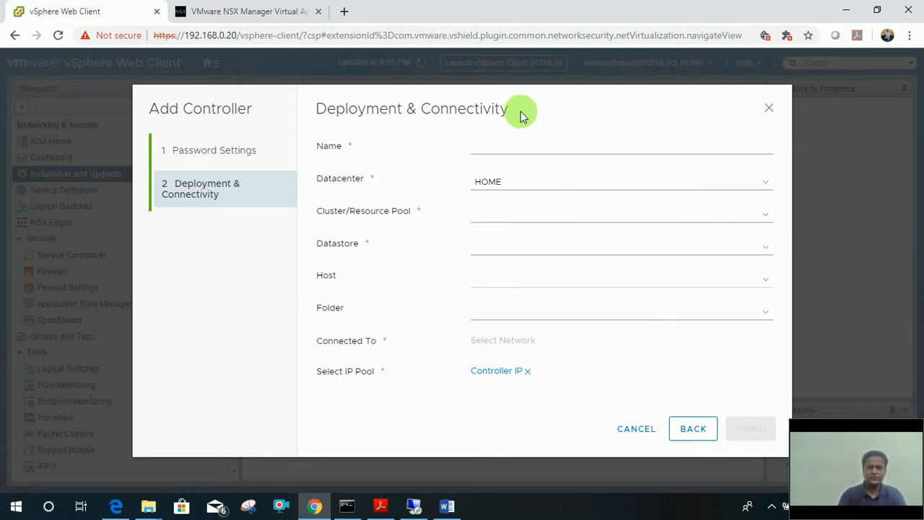
Name the controller HMTNSXC01, in cluster HOME-MANAGEMENT on datastore Shared01.
{"action": "left_click", "coordinate": [508, 150]}
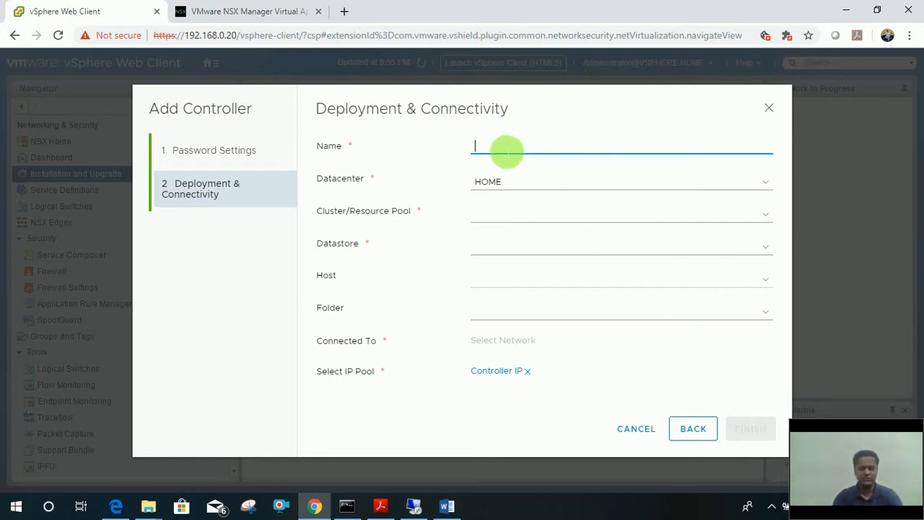
{"action": "type", "text": "HMT"}
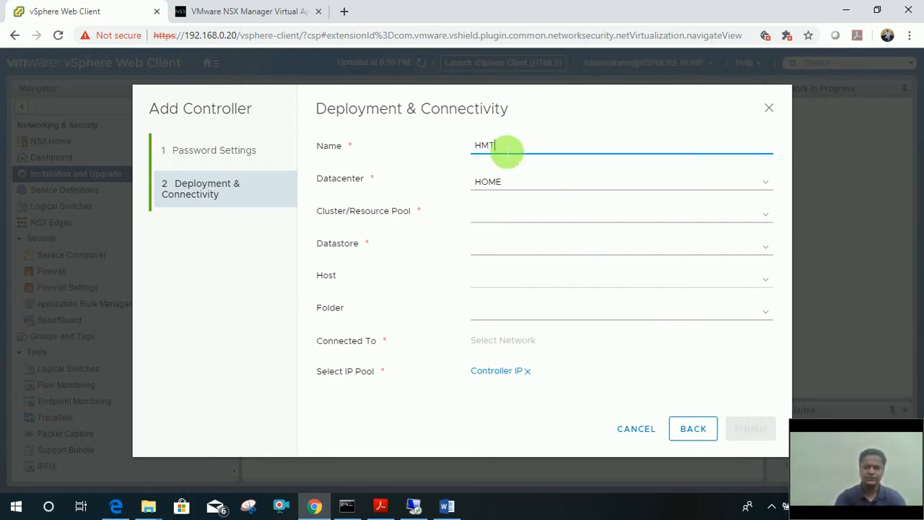
{"action": "type", "text": "NSXC"}
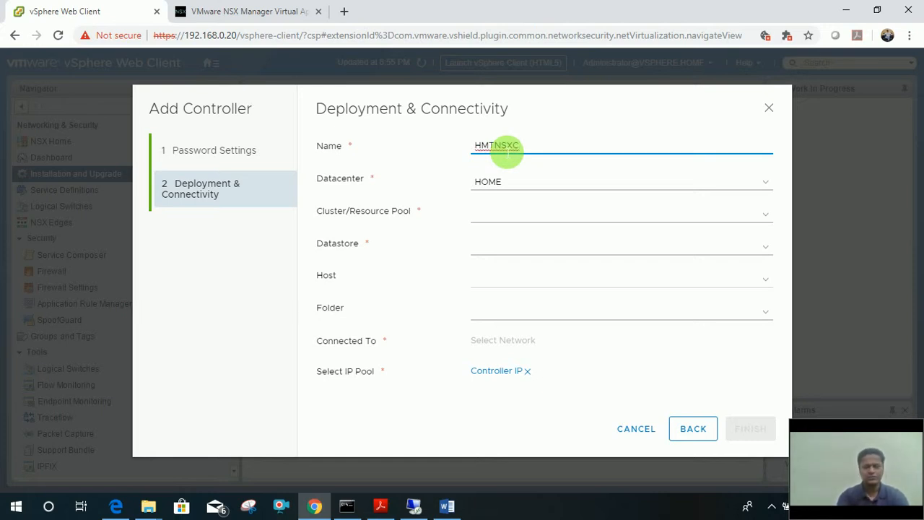
{"action": "type", "text": "01"}
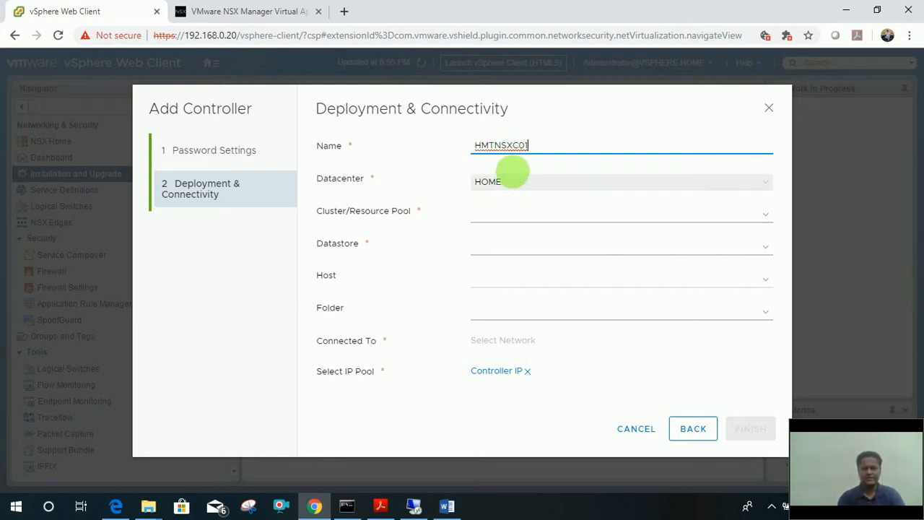
{"action": "left_click", "coordinate": [514, 217]}
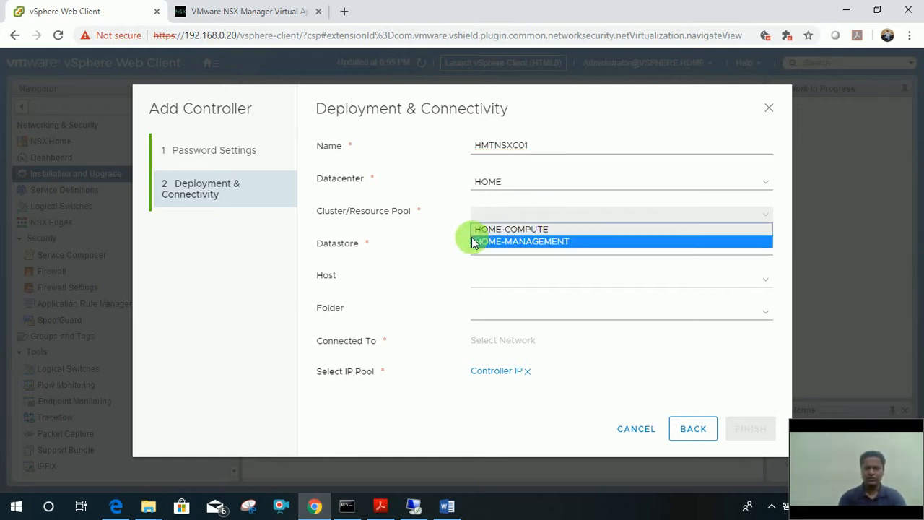
{"action": "left_click", "coordinate": [535, 248]}
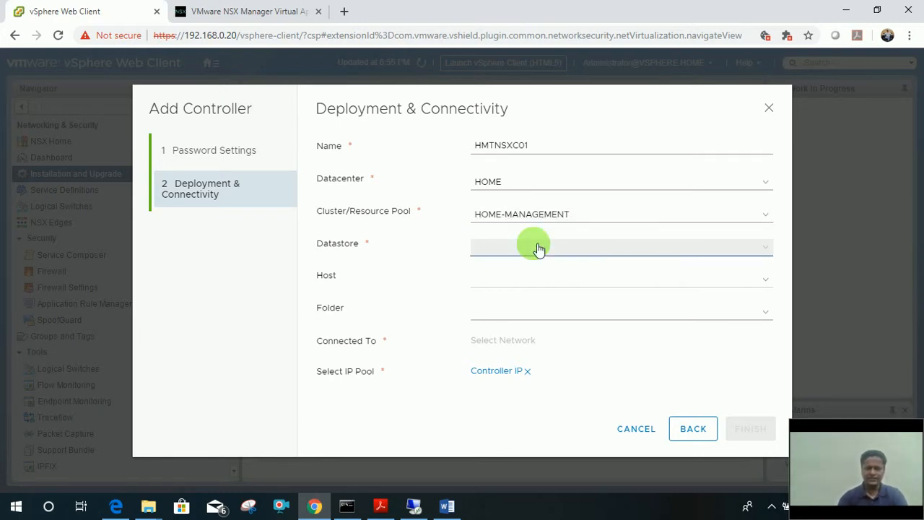
{"action": "left_click", "coordinate": [528, 250]}
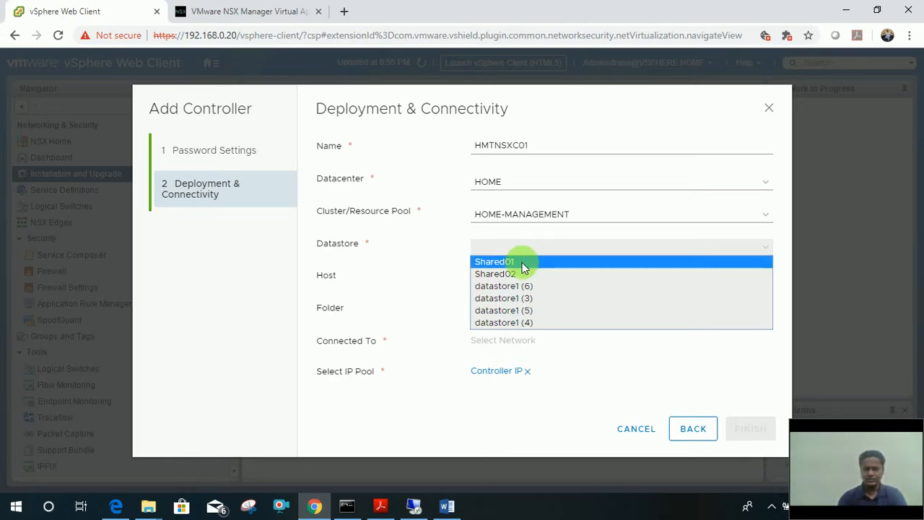
{"action": "left_click", "coordinate": [524, 266]}
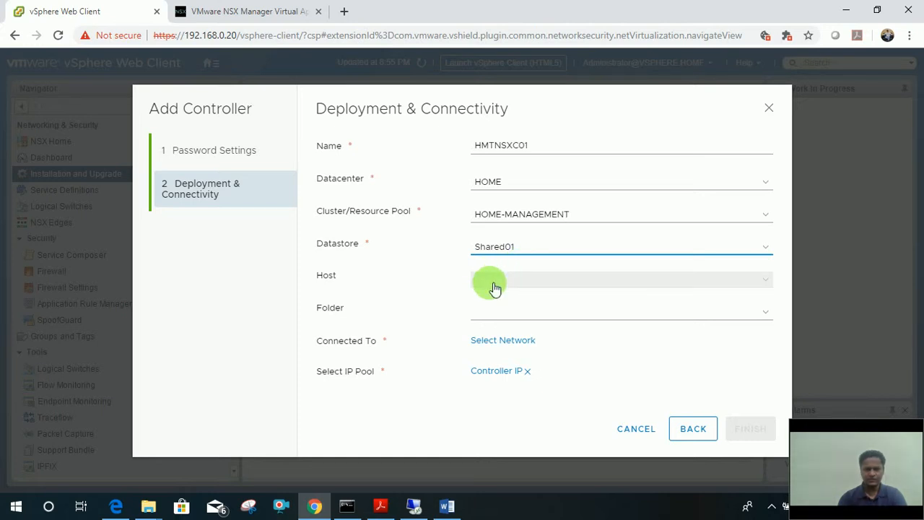
Set the controller's host to 192.168.0.24 and folder to Discovered virtual machine.
{"action": "left_click", "coordinate": [495, 288]}
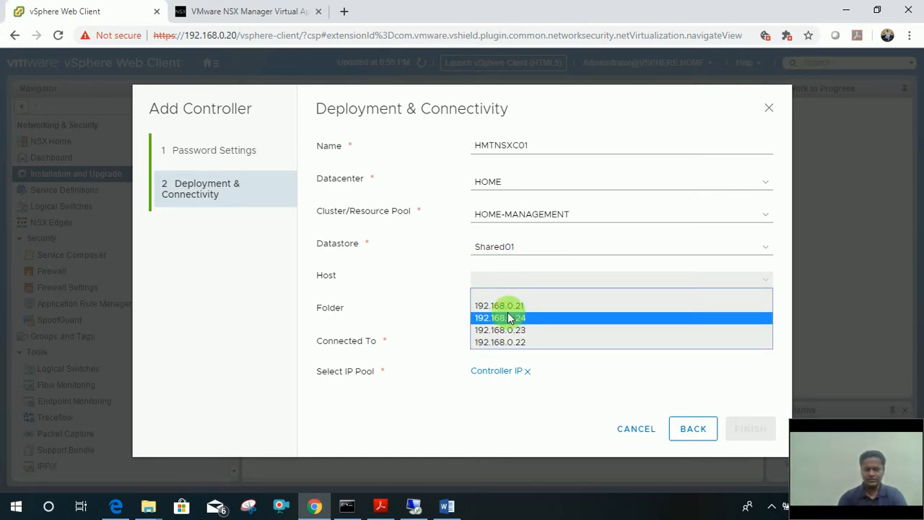
{"action": "left_click", "coordinate": [505, 319]}
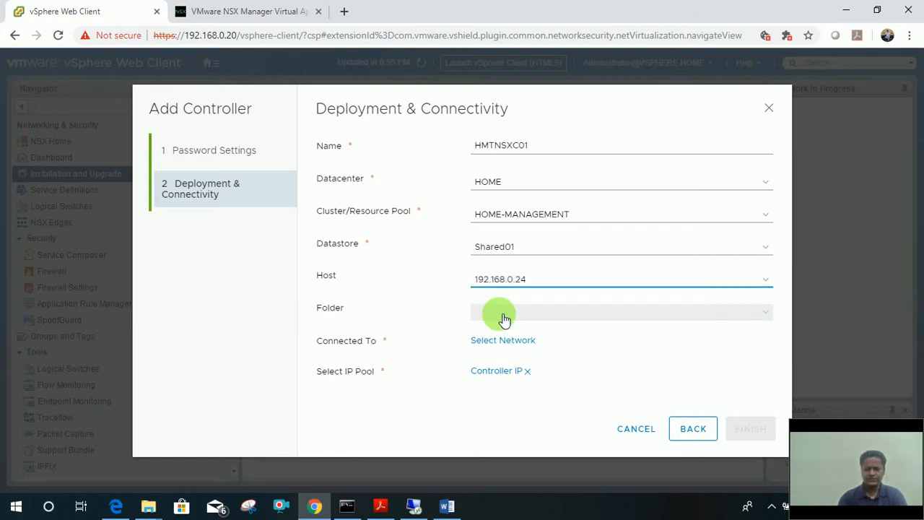
{"action": "left_click", "coordinate": [421, 310]}
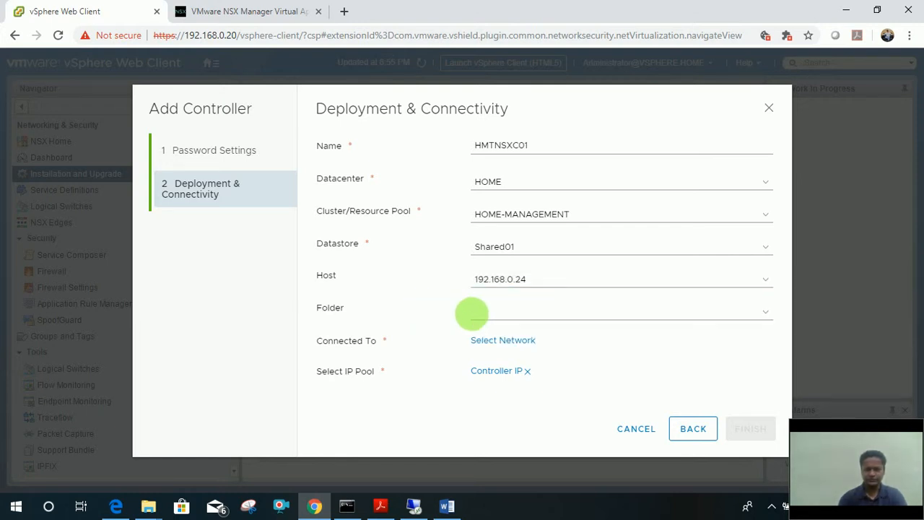
{"action": "left_click", "coordinate": [489, 318]}
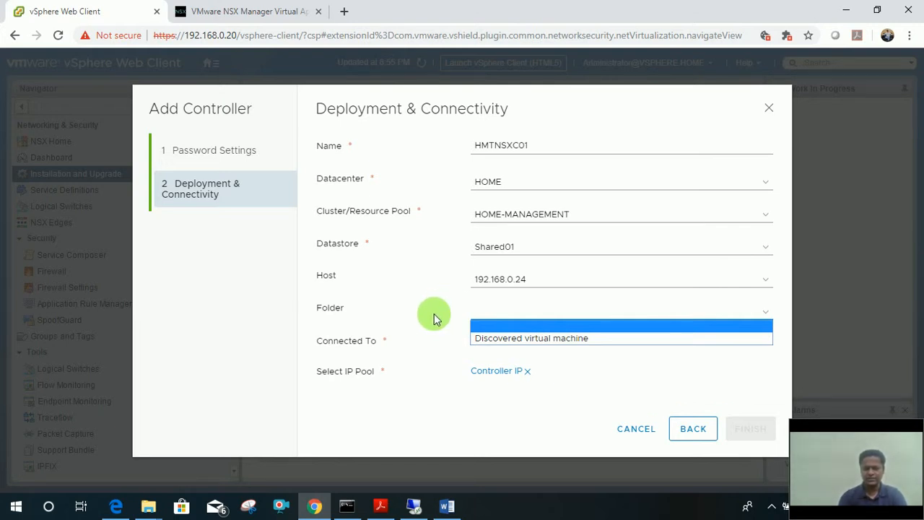
{"action": "left_click", "coordinate": [507, 339]}
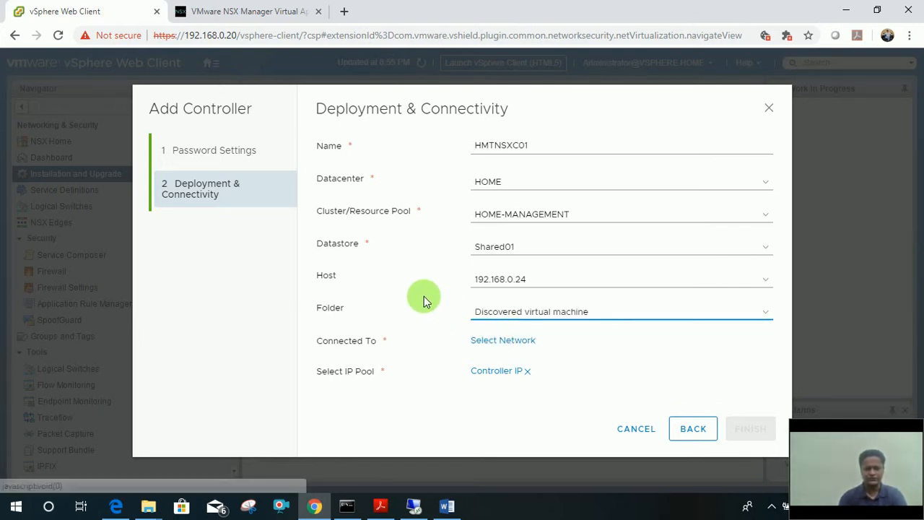
Connect the controller to the Management network and open the IP pool picker.
{"action": "left_click", "coordinate": [505, 340]}
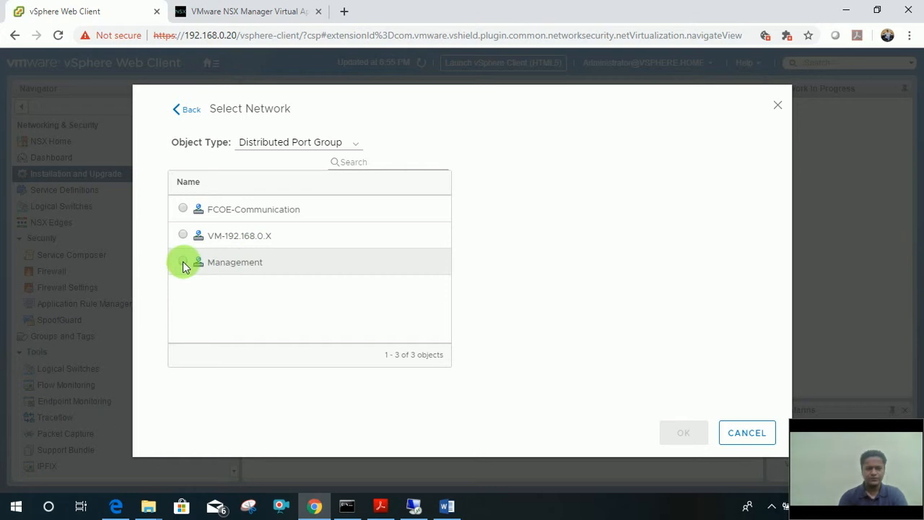
{"action": "left_click", "coordinate": [183, 263]}
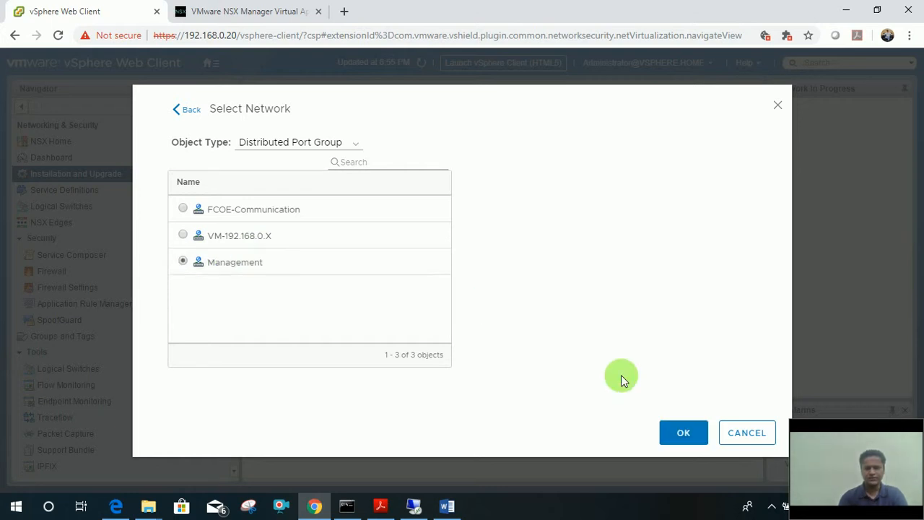
{"action": "left_click", "coordinate": [671, 434]}
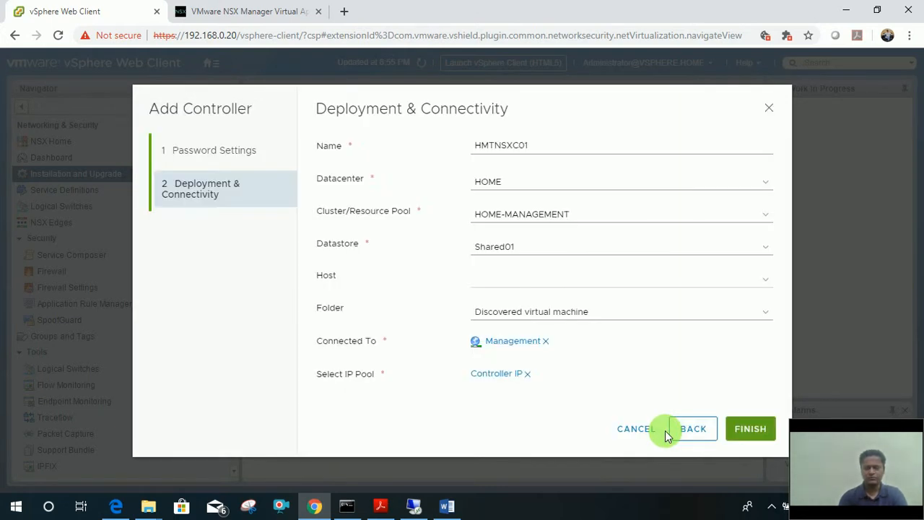
{"action": "left_click", "coordinate": [488, 377]}
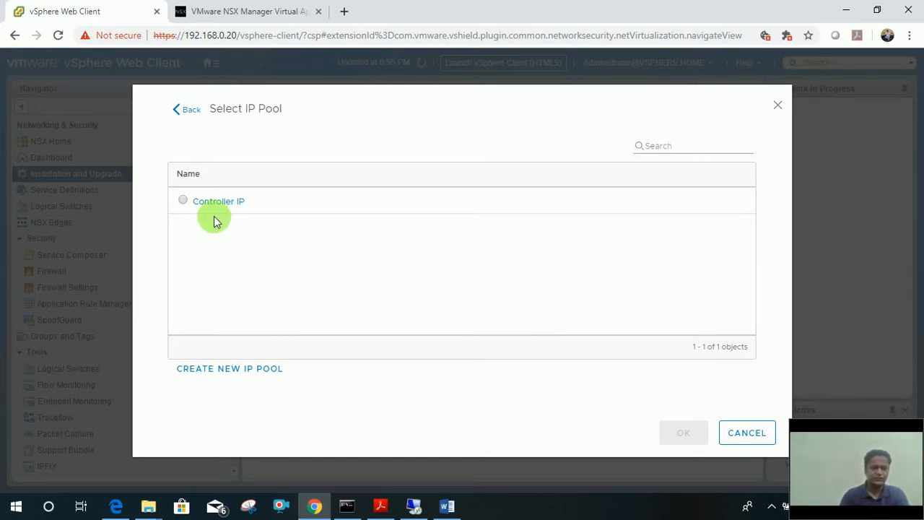
Tick the Controller IP pool, then start a new IP pool instead.
{"action": "left_click", "coordinate": [184, 201]}
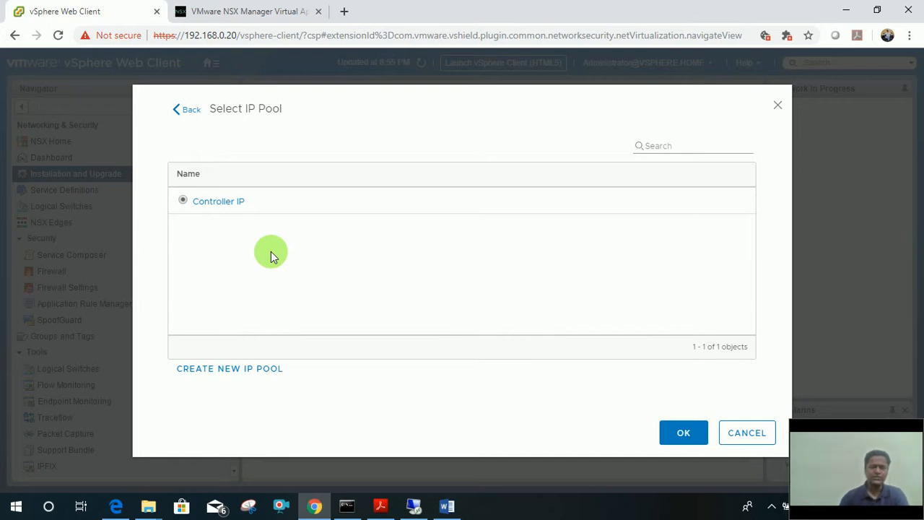
{"action": "left_click", "coordinate": [249, 376]}
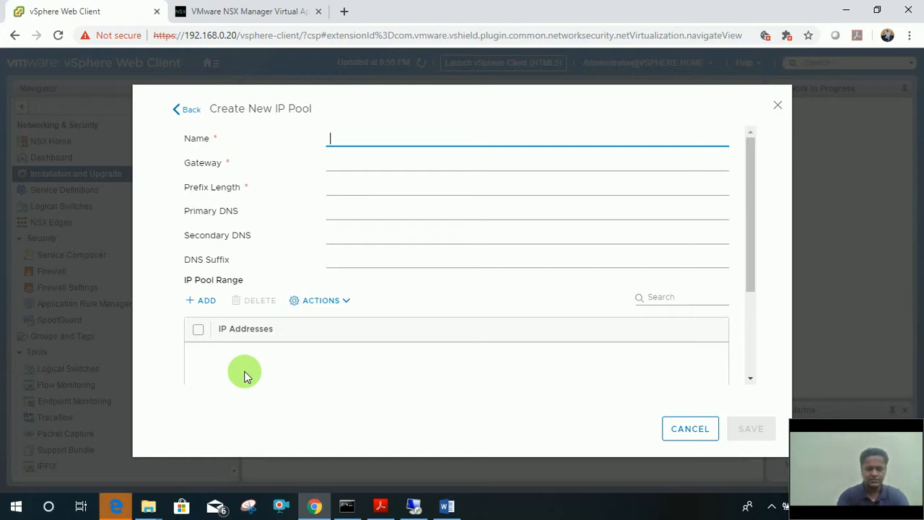
Name the pool 'IP Pool for Controllers' with gateway 192.168.0.29 and prefix length 24.
{"action": "type", "text": "ip"}
{"action": "key", "text": "BackSpace"}
{"action": "key", "text": "BackSpace"}
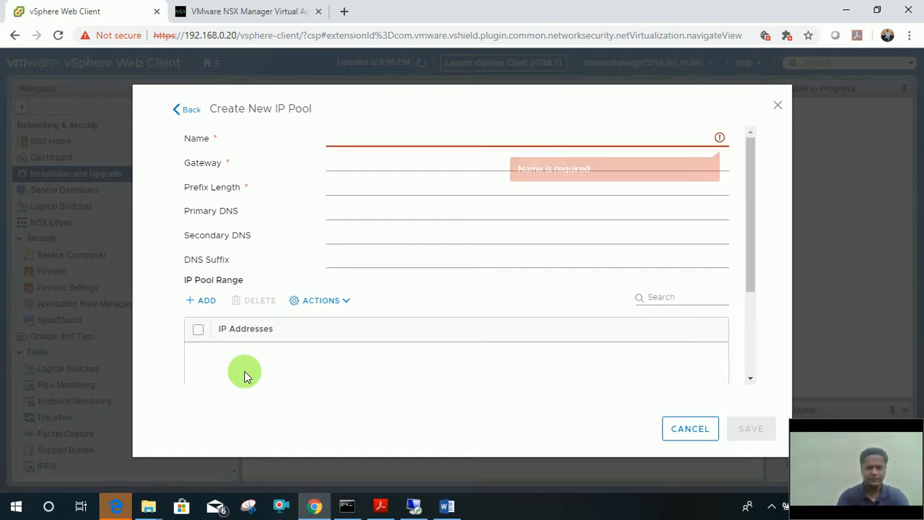
{"action": "type", "text": "IP Poo"}
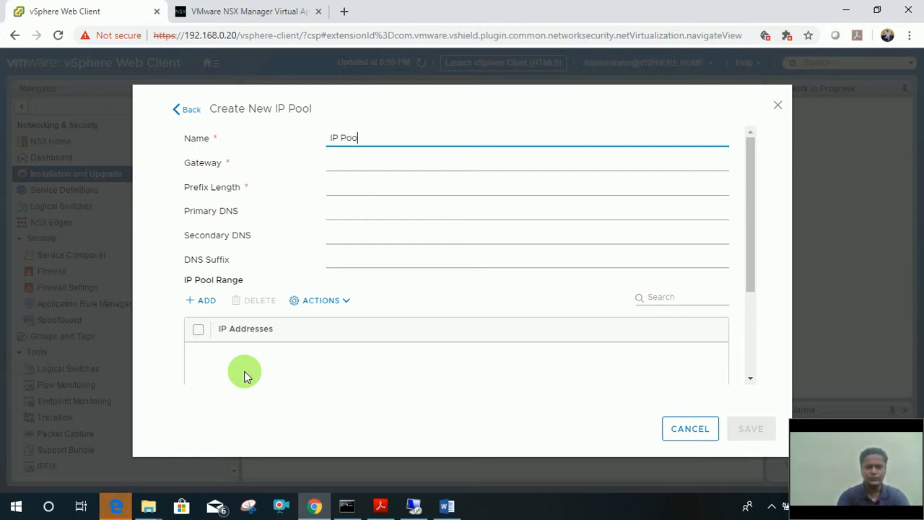
{"action": "type", "text": "l for Contr"}
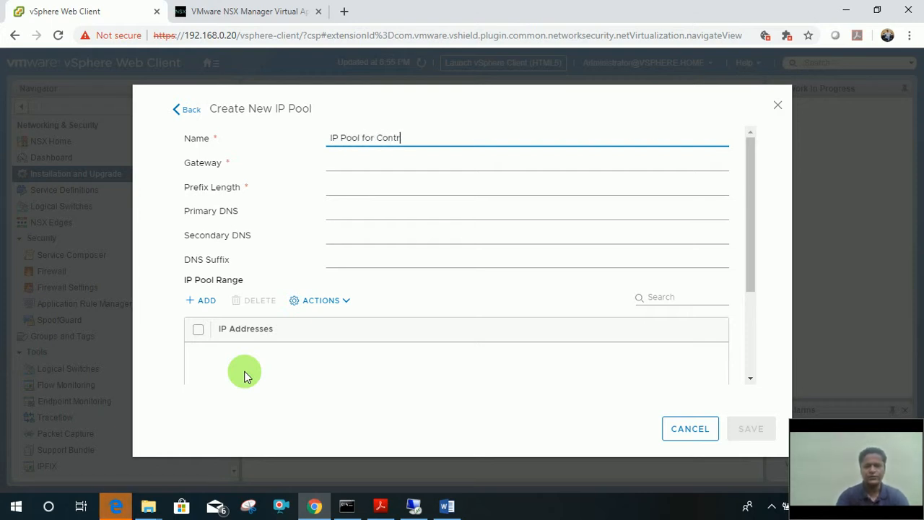
{"action": "type", "text": "ollers"}
{"action": "key", "text": "Tab"}
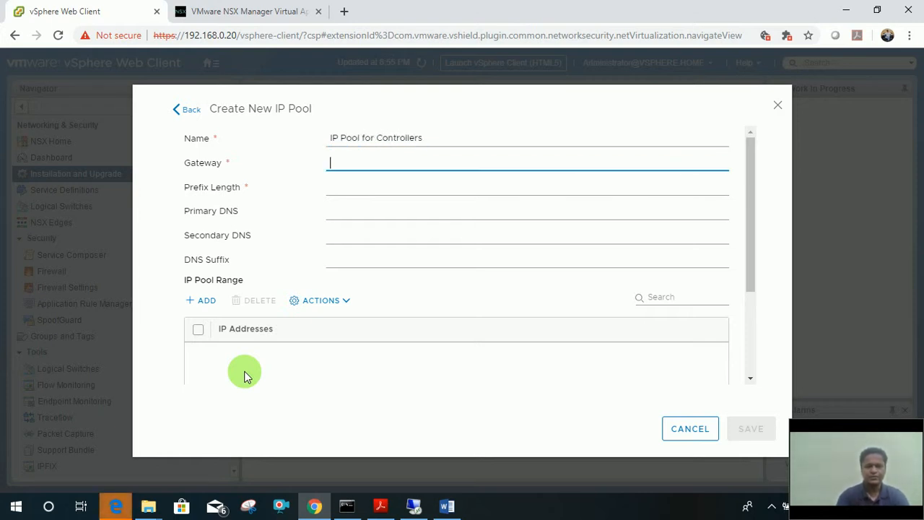
{"action": "type", "text": "192.168"}
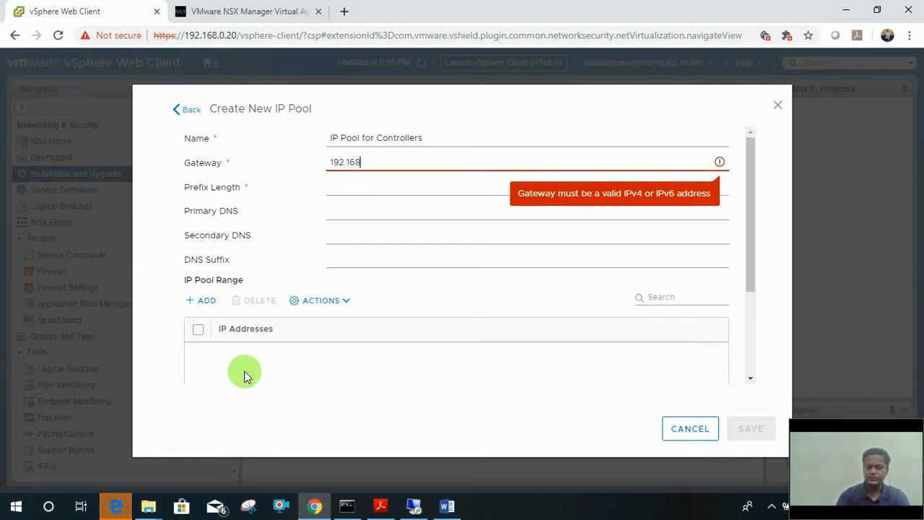
{"action": "type", "text": ".0.29"}
{"action": "key", "text": "Tab"}
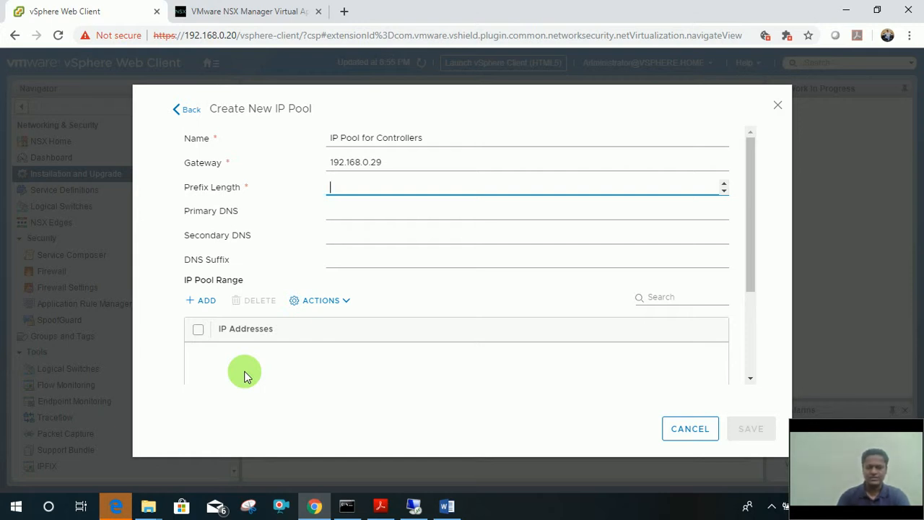
{"action": "type", "text": "24"}
{"action": "key", "text": "Tab"}
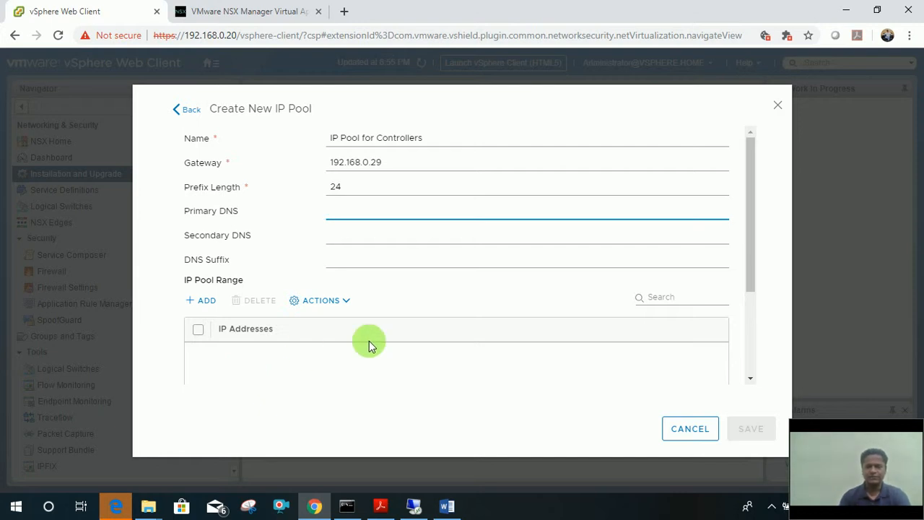
Set primary DNS 192.168.0.29 and DNS suffix vmwarediary.com.
{"action": "left_click", "coordinate": [351, 194]}
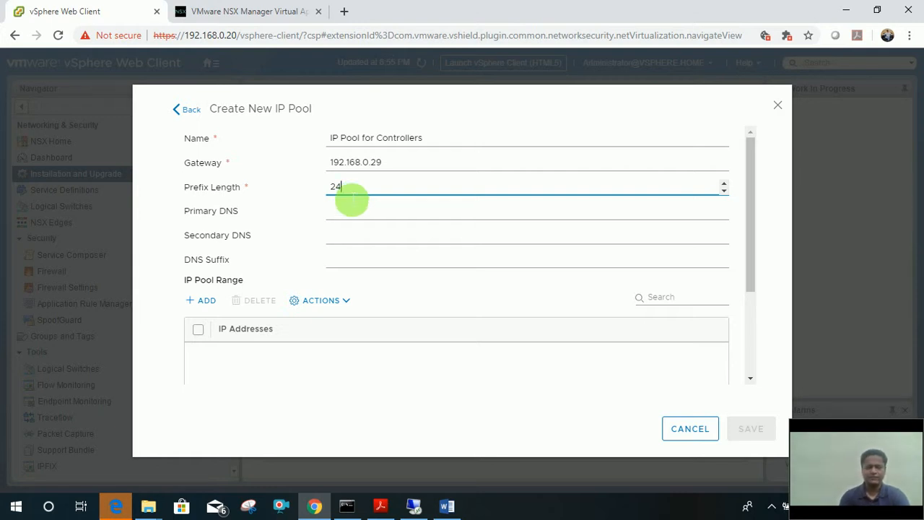
{"action": "left_click", "coordinate": [354, 217]}
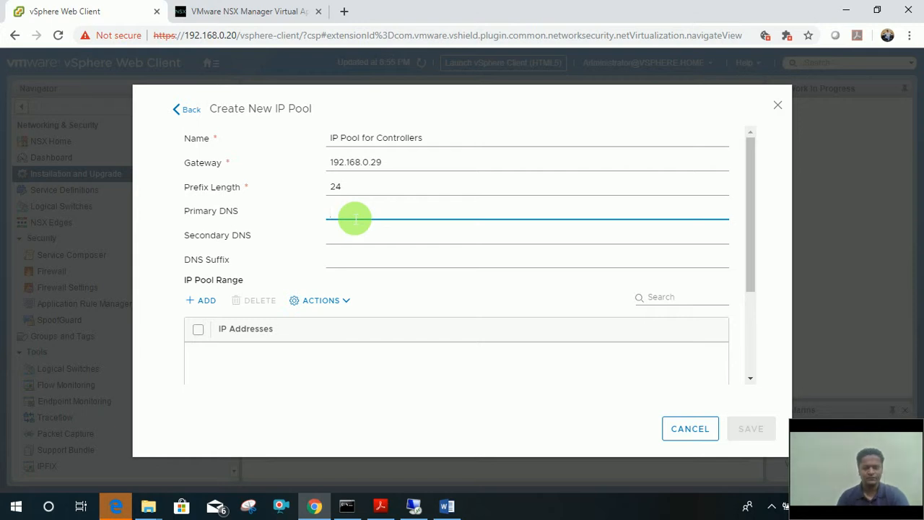
{"action": "type", "text": "192.1"}
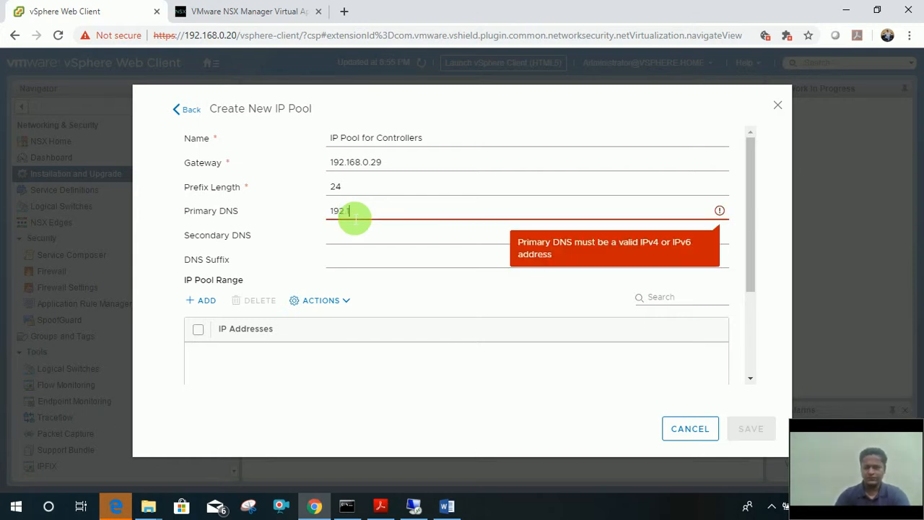
{"action": "type", "text": "68.0.29"}
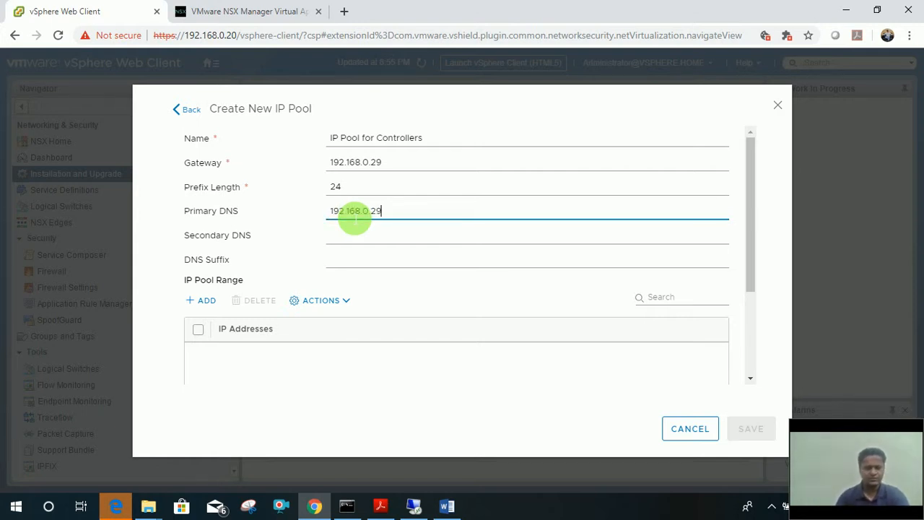
{"action": "key", "text": "Tab"}
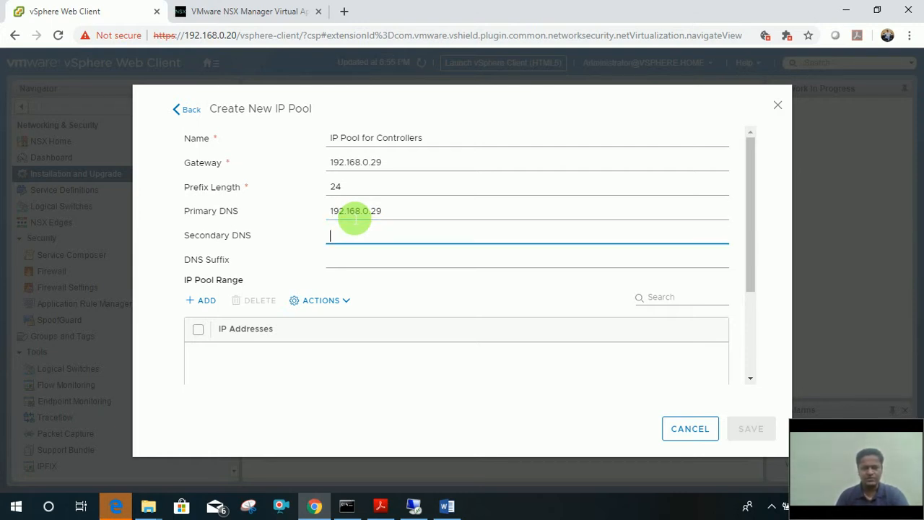
{"action": "key", "text": "Tab"}
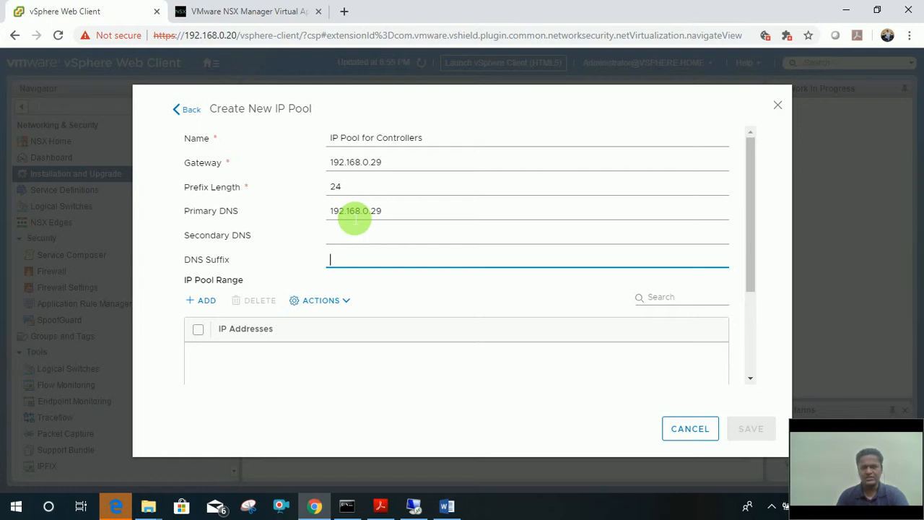
{"action": "type", "text": "vmwa"}
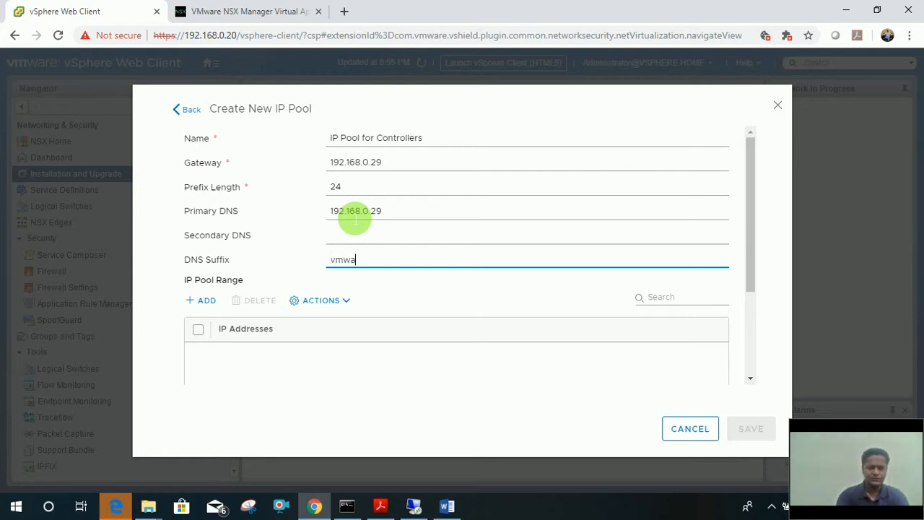
{"action": "type", "text": "rediray"}
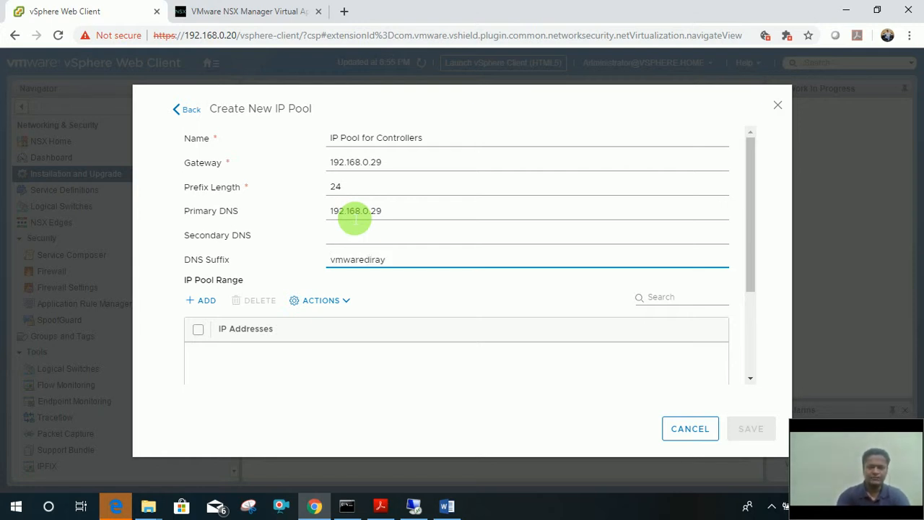
{"action": "key", "text": "BackSpace"}
{"action": "key", "text": "BackSpace"}
{"action": "key", "text": "BackSpace"}
{"action": "type", "text": "ary"}
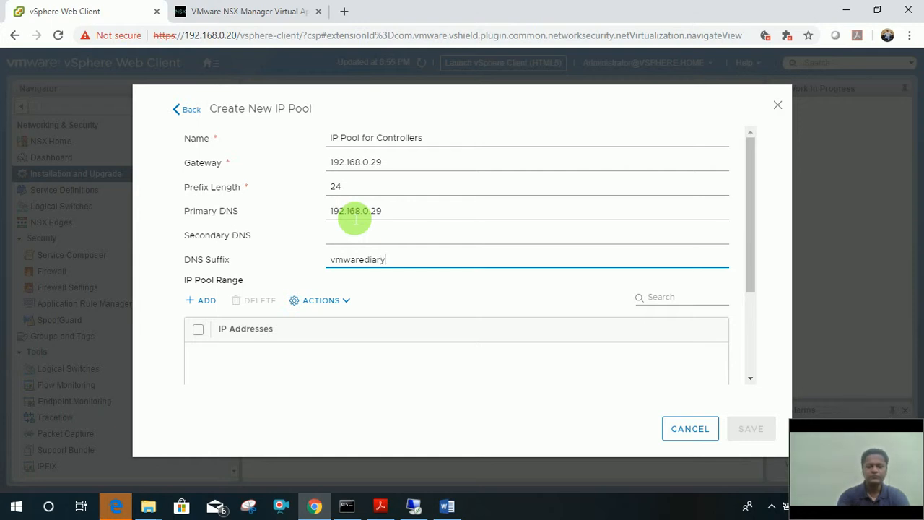
{"action": "type", "text": ".com"}
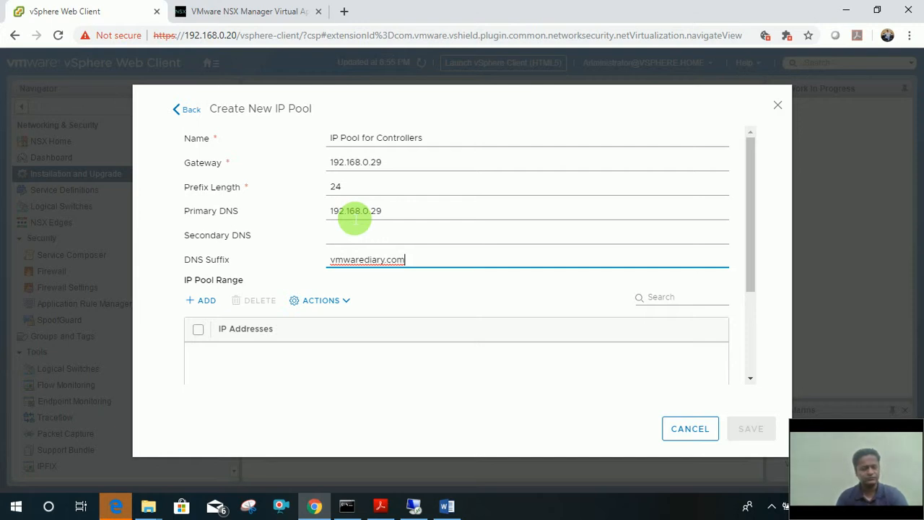
{"action": "left_click", "coordinate": [417, 302]}
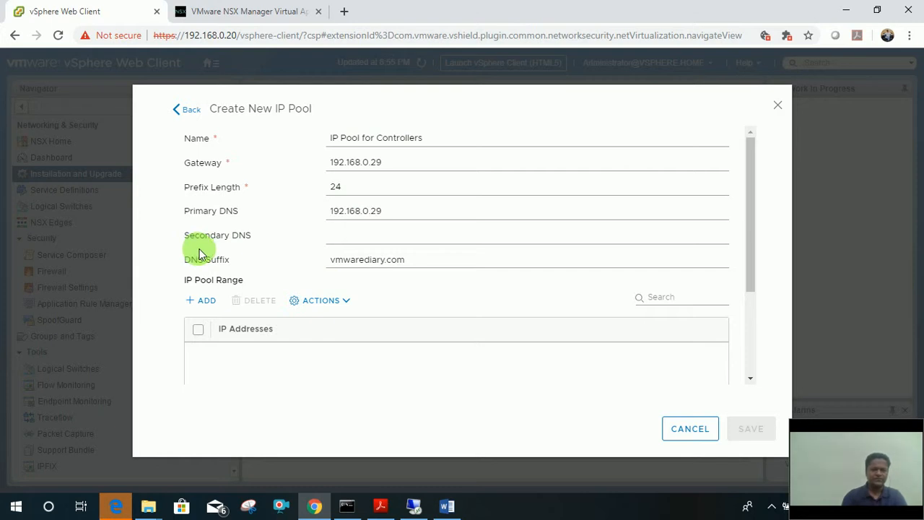
Add the address range 192.168.0.60-192.168.0.70 to the IP pool.
{"action": "left_click", "coordinate": [202, 300]}
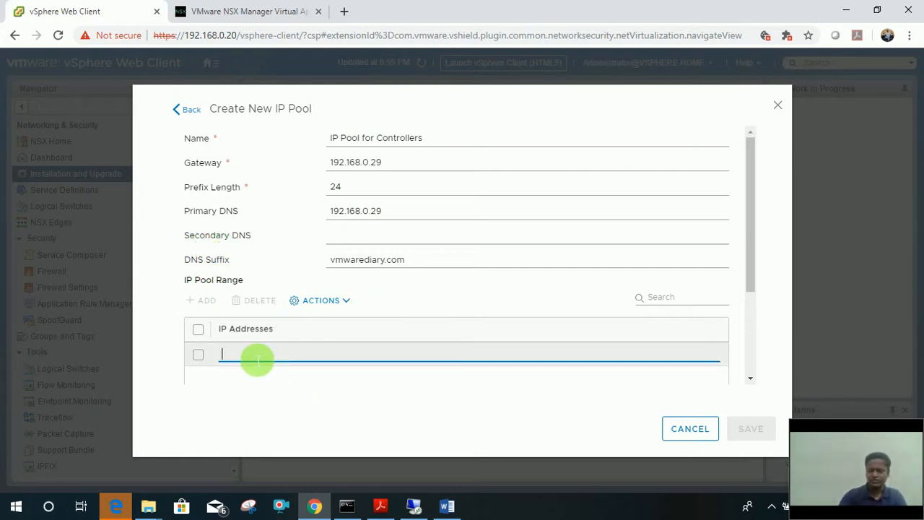
{"action": "type", "text": "192.168.0."}
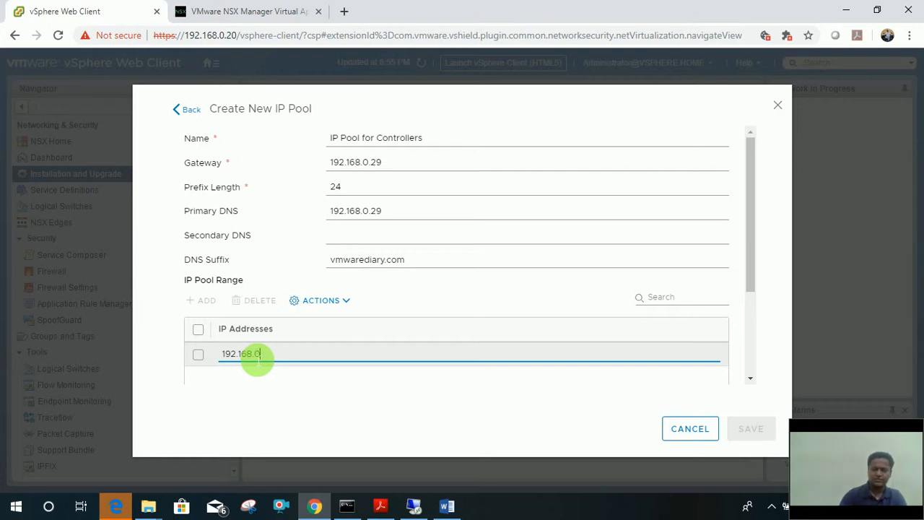
{"action": "type", "text": "60"}
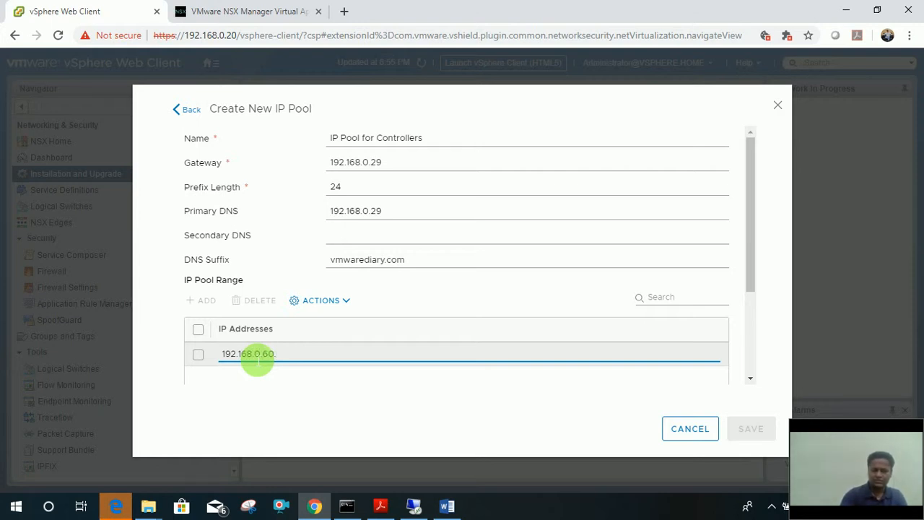
{"action": "type", "text": "-192.2168"}
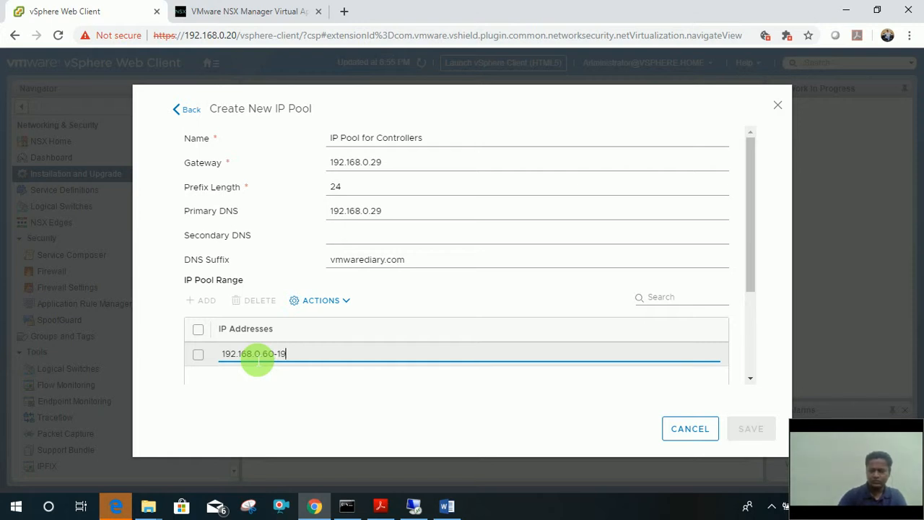
{"action": "key", "text": "BackSpace"}
{"action": "key", "text": "BackSpace"}
{"action": "key", "text": "BackSpace"}
{"action": "key", "text": "BackSpace"}
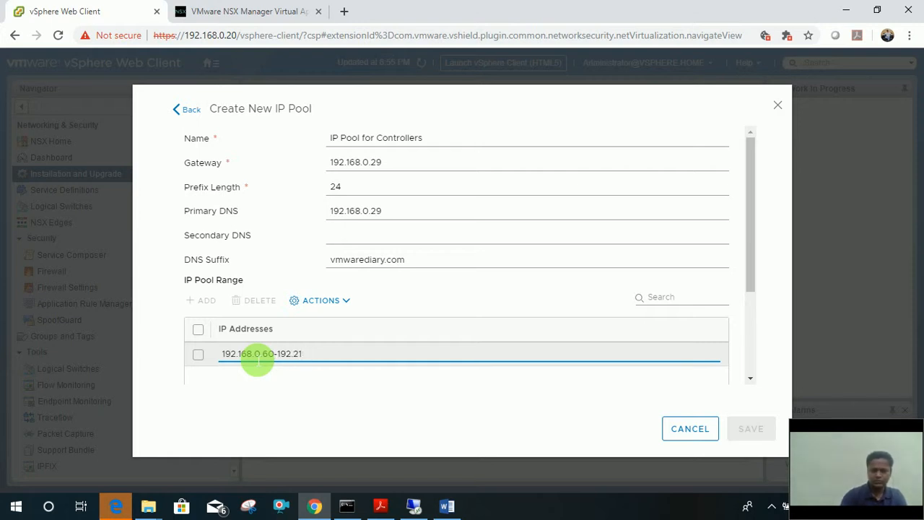
{"action": "type", "text": "68.0.70"}
{"action": "left_click", "coordinate": [361, 418]}
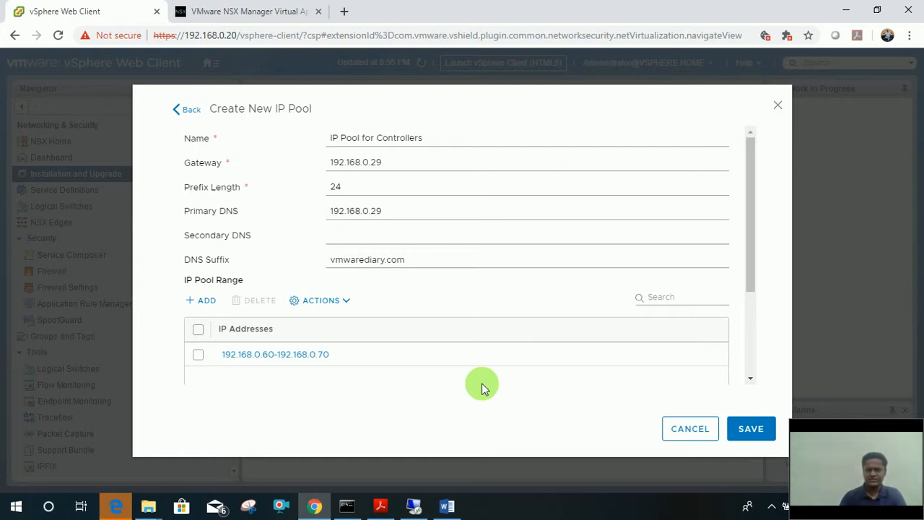
Drop the new pool, assign the existing Controller IP pool, and finish adding the controller.
{"action": "left_click", "coordinate": [682, 431]}
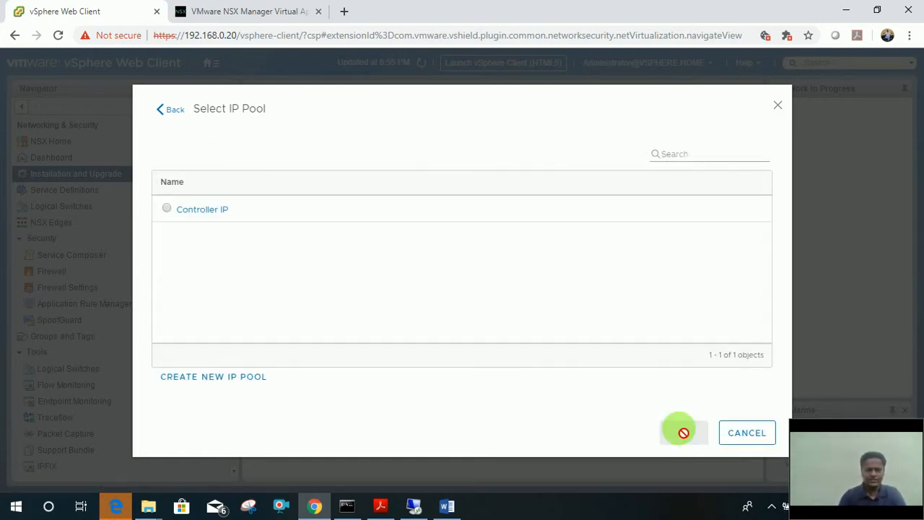
{"action": "left_click", "coordinate": [168, 210]}
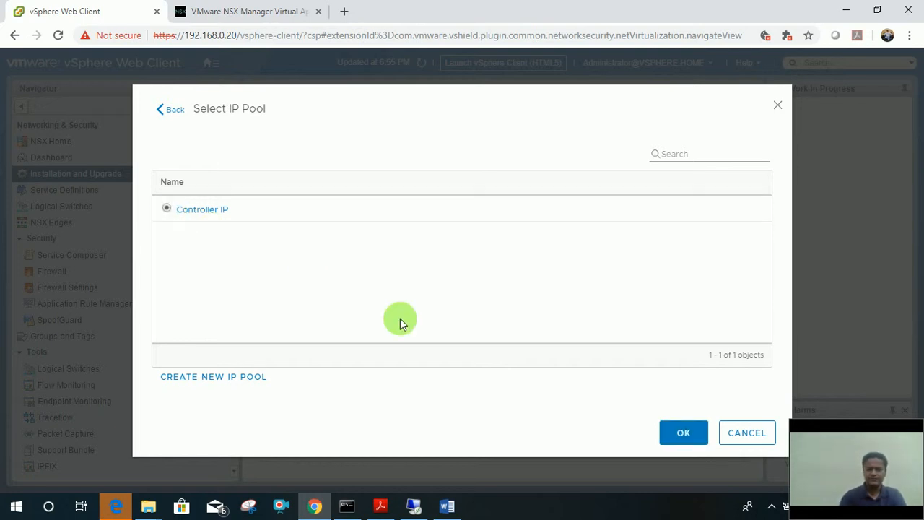
{"action": "left_click", "coordinate": [681, 434]}
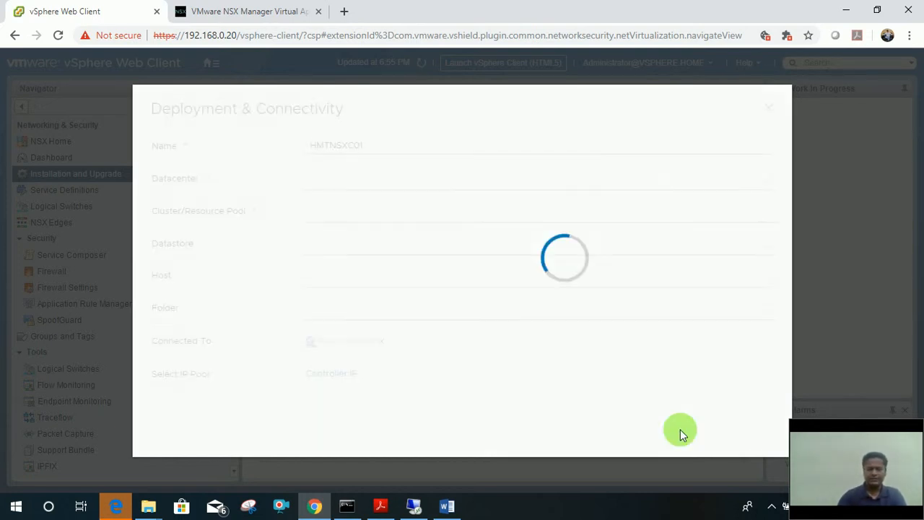
{"action": "left_click", "coordinate": [748, 433]}
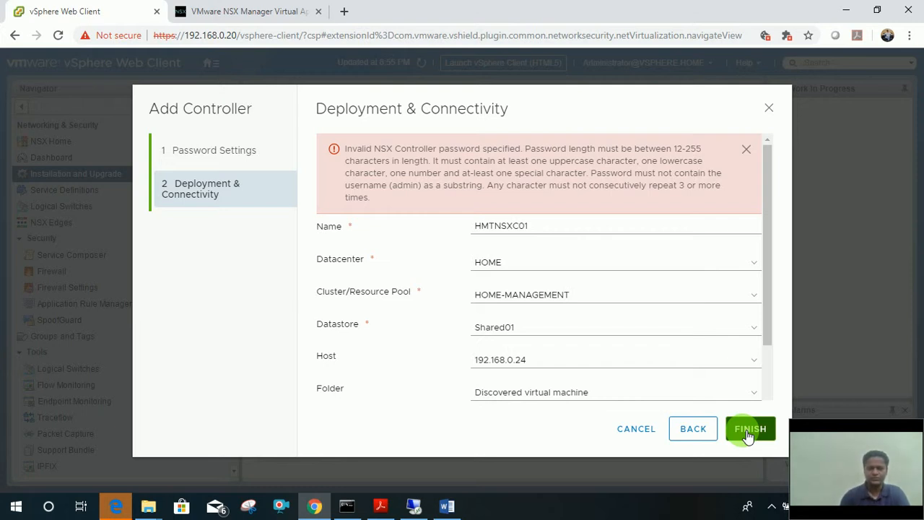
Re-enter and confirm the controller password in Password Settings, then resubmit the deployment.
{"action": "left_click", "coordinate": [213, 153]}
{"action": "left_click", "coordinate": [500, 181]}
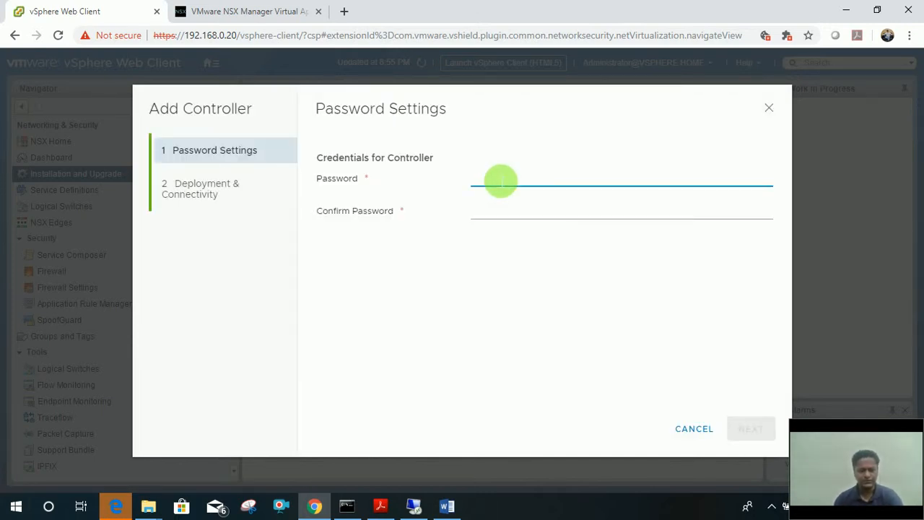
{"action": "type", "text": "VMware1!VM"}
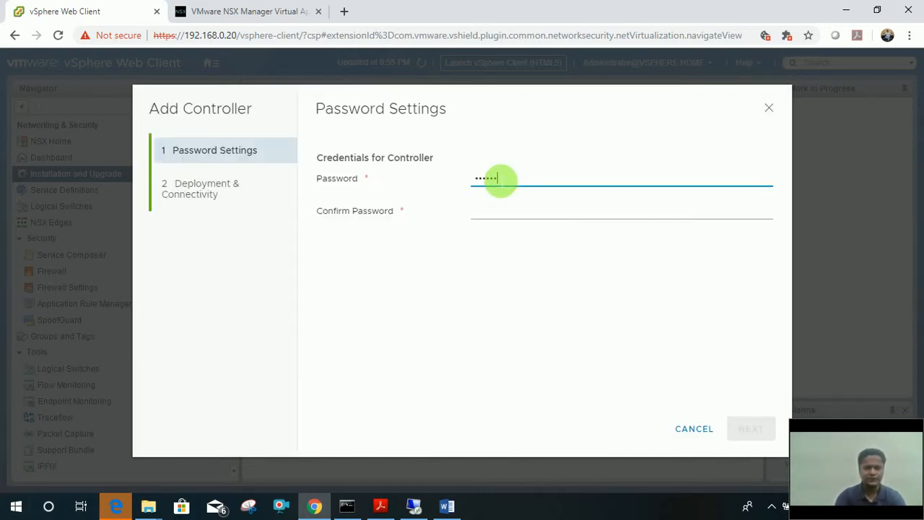
{"action": "key", "text": "Tab"}
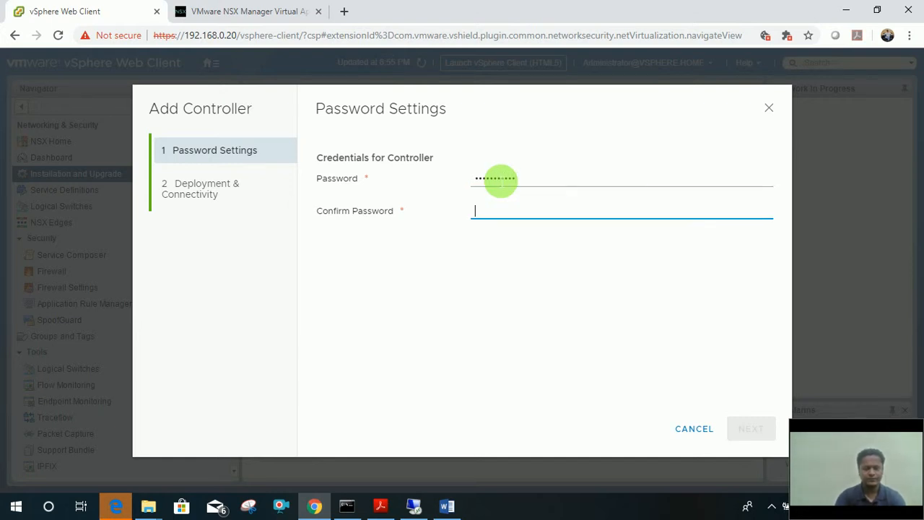
{"action": "type", "text": "VMware1!VM"}
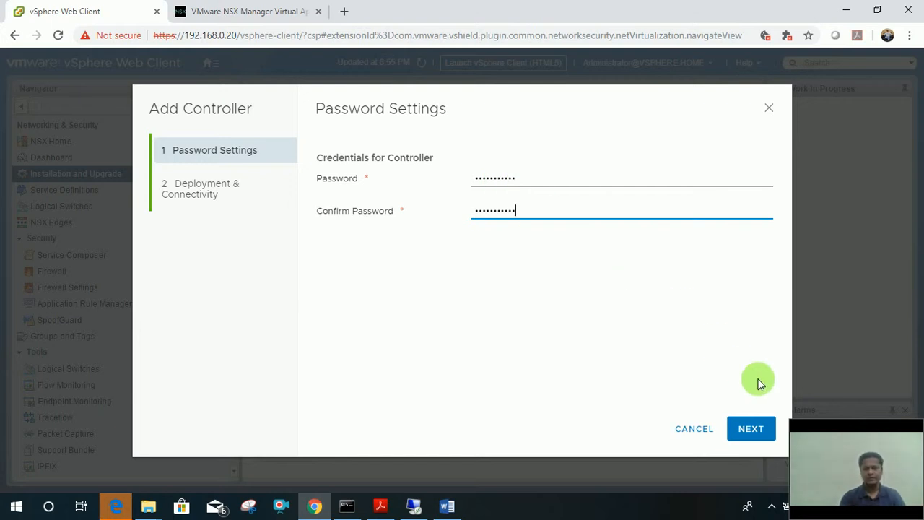
{"action": "left_click", "coordinate": [748, 429]}
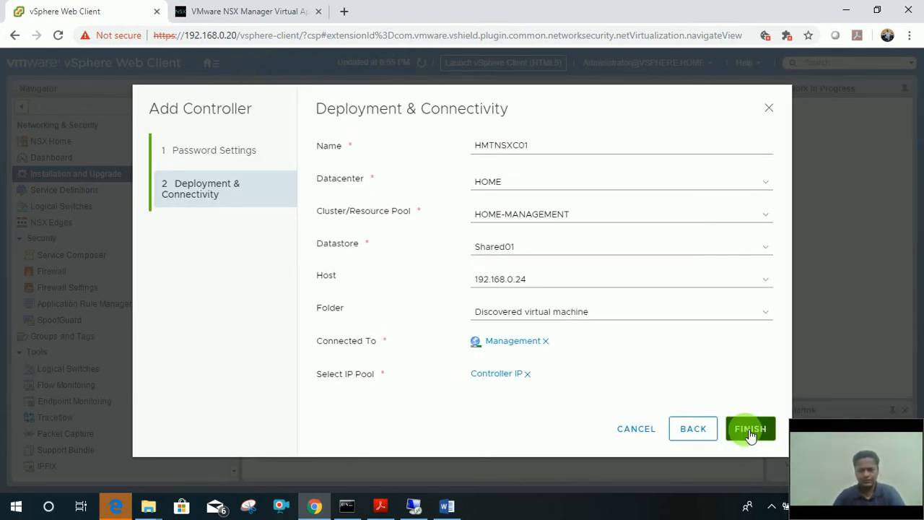
{"action": "left_click", "coordinate": [750, 431]}
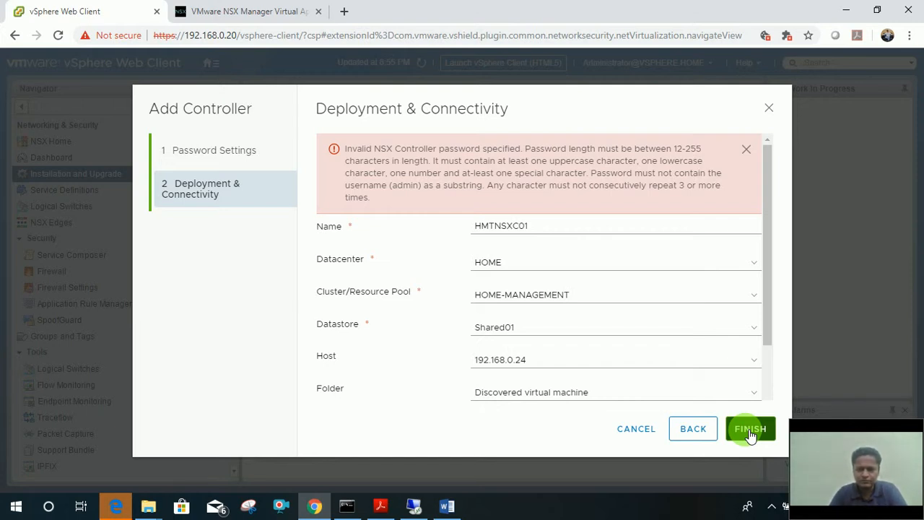
Resubmit the deployment and refresh until HMTNSXC01 at 192.168.0.60 shows Connected.
{"action": "left_click", "coordinate": [751, 431]}
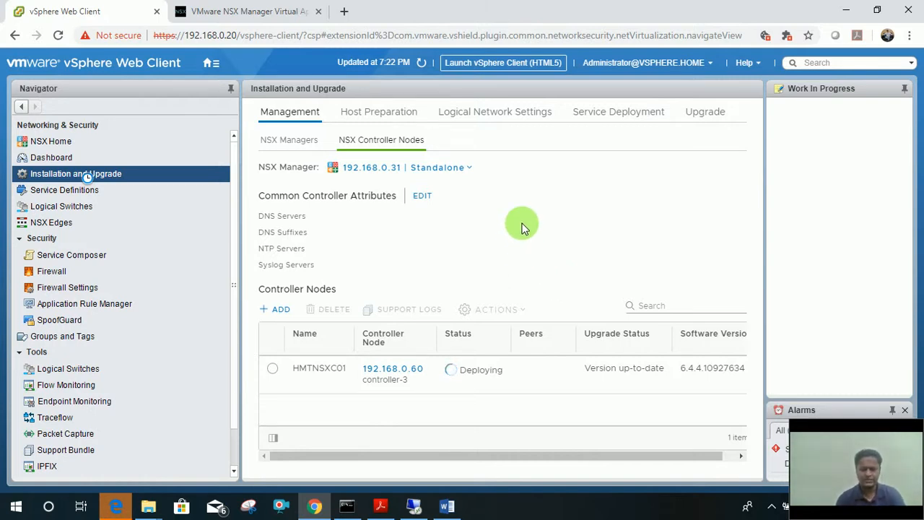
{"action": "left_click", "coordinate": [425, 64]}
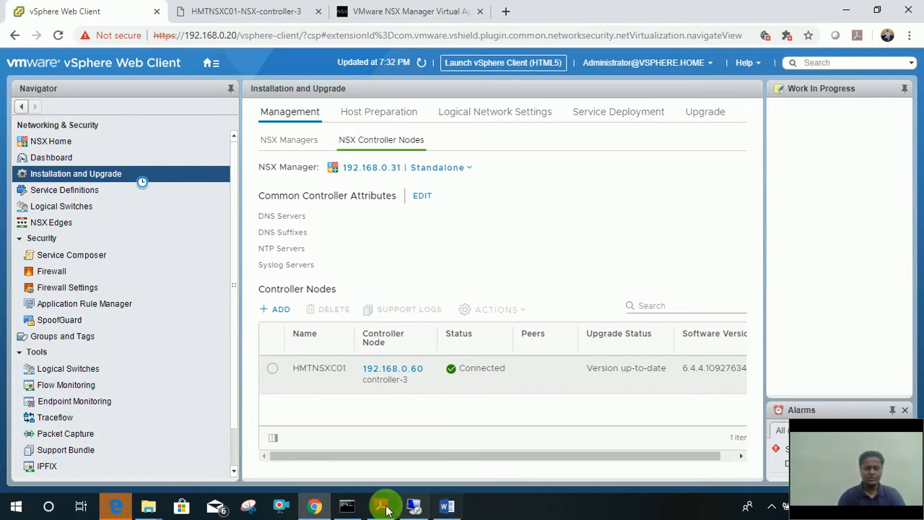
{"action": "mouse_move", "coordinate": [379, 503]}
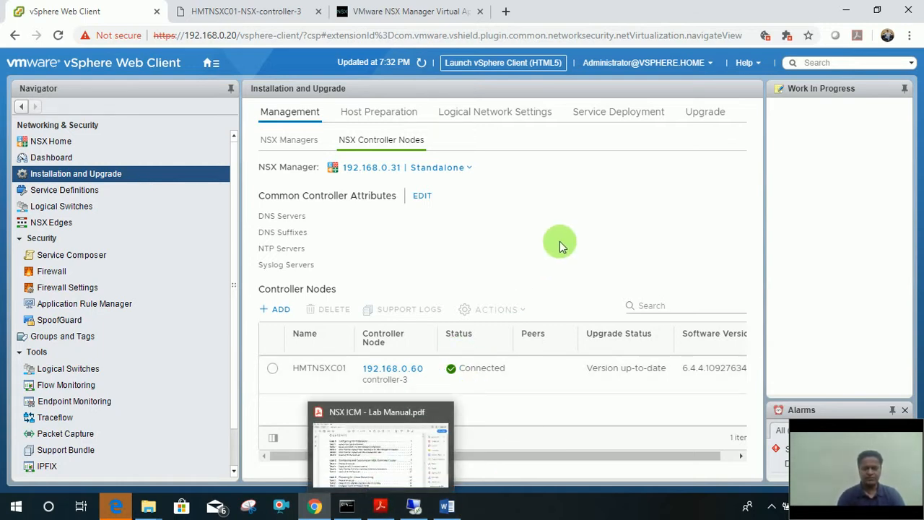
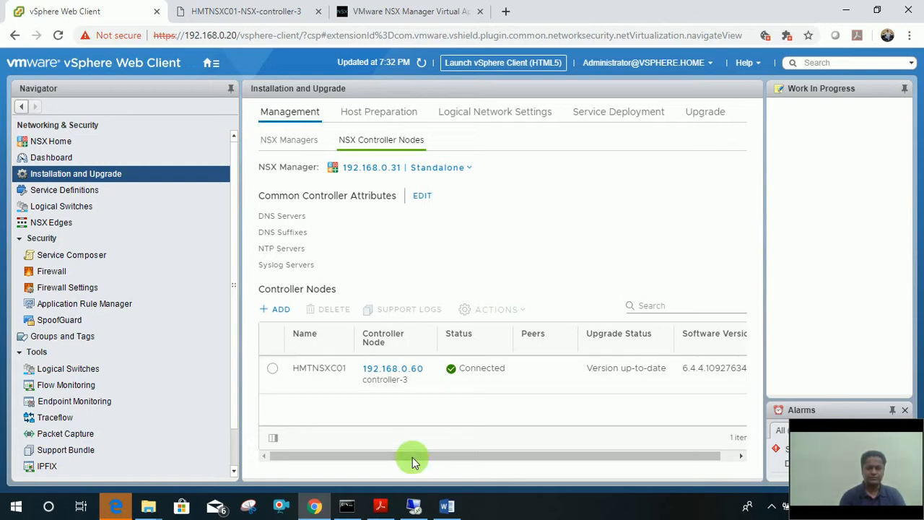
Briefly bring up the NSX lab manual in Acrobat, then return to vSphere.
{"action": "left_click", "coordinate": [383, 504]}
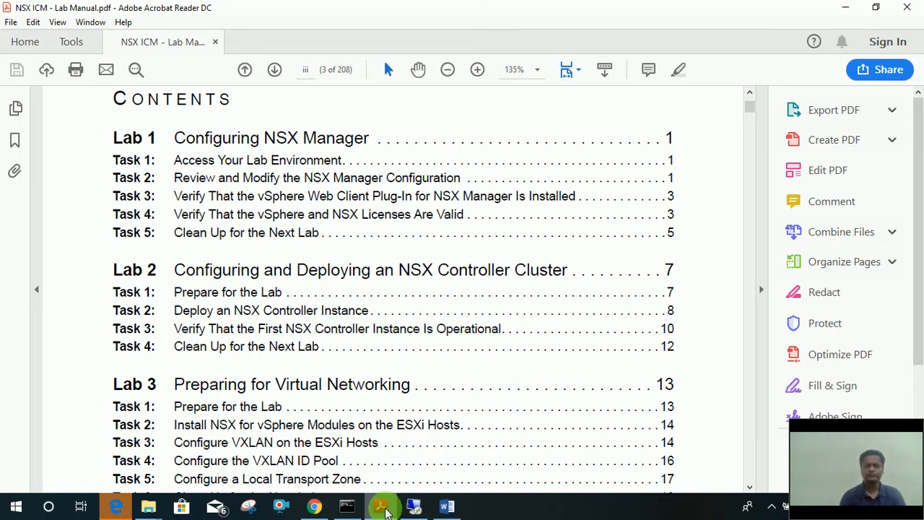
{"action": "mouse_move", "coordinate": [386, 510]}
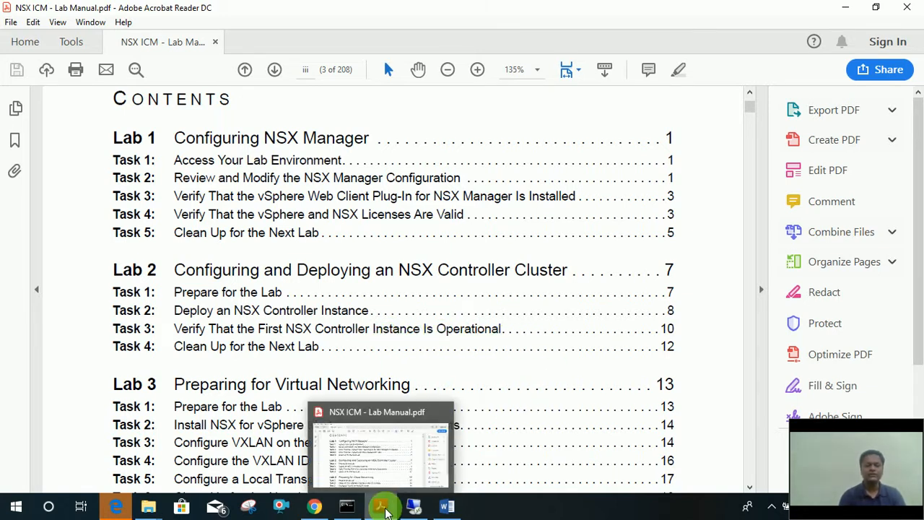
{"action": "left_click", "coordinate": [386, 510]}
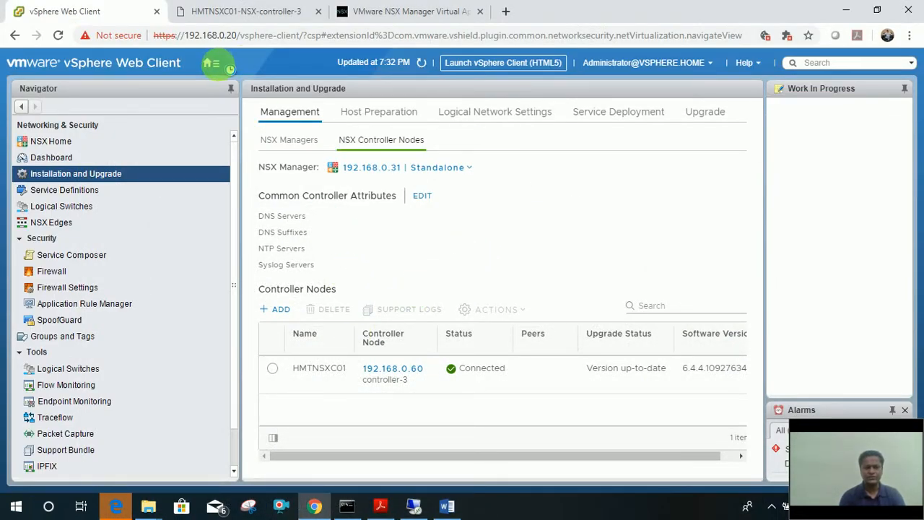
Go to the Hosts and Clusters inventory to view the HMTNSXC01-NSX-controller-3 VM.
{"action": "left_click", "coordinate": [210, 63]}
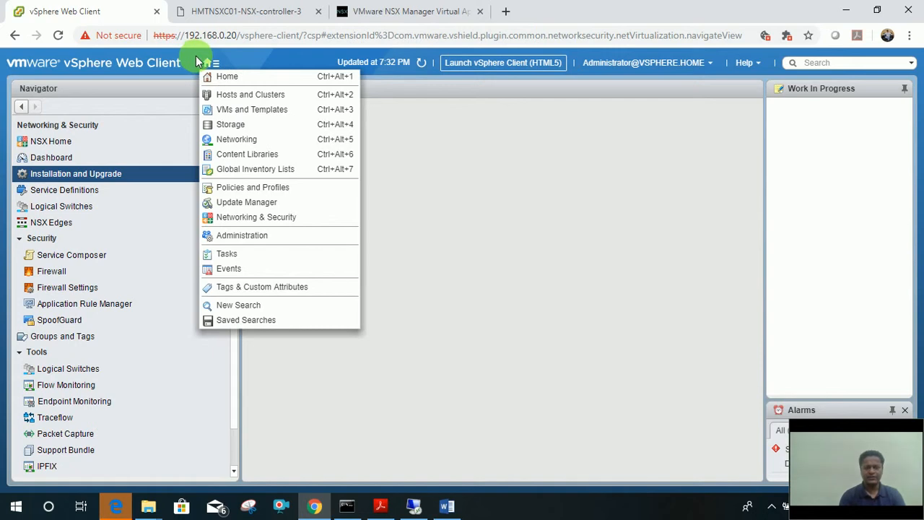
{"action": "left_click", "coordinate": [199, 61]}
{"action": "left_click", "coordinate": [217, 69]}
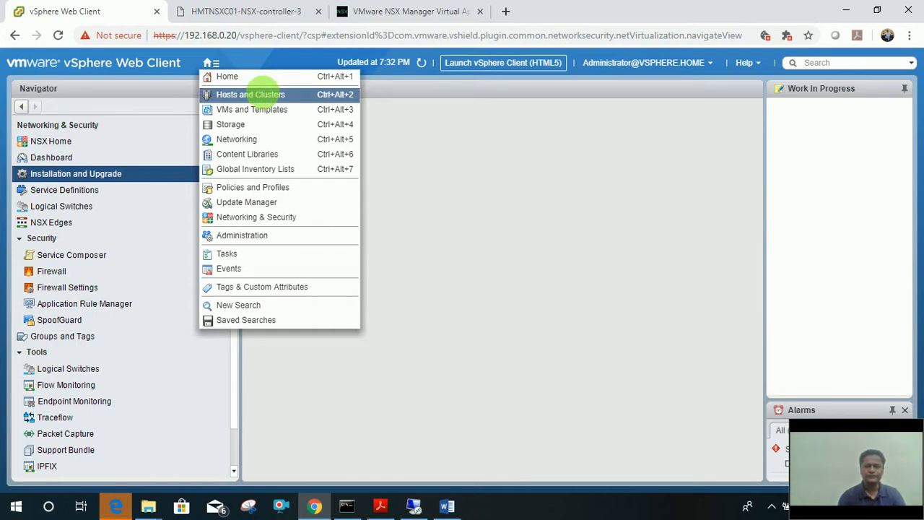
{"action": "left_click", "coordinate": [263, 94]}
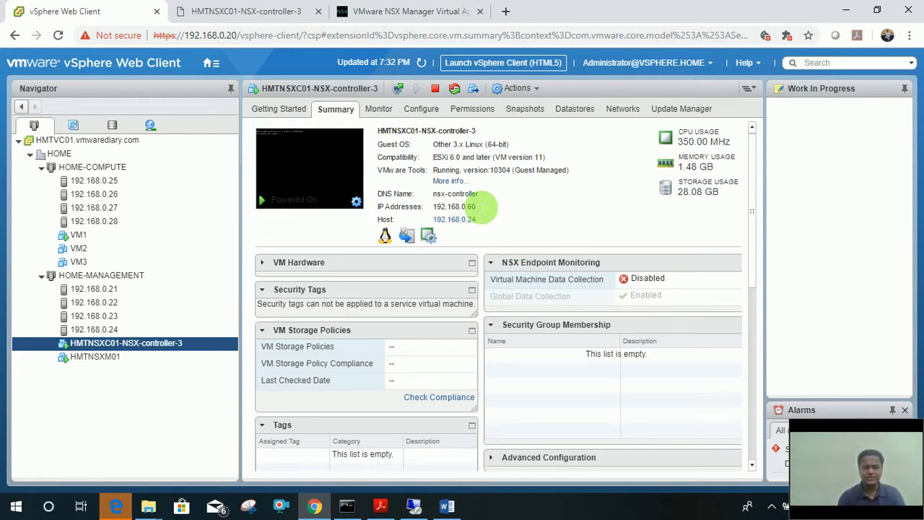
Highlight the controller's IP 192.168.0.60, then expand VM Hardware: 4 CPUs, 4096 MB, 28.00 GB disk.
{"action": "left_click_drag", "start_coordinate": [482, 211], "coordinate": [432, 207]}
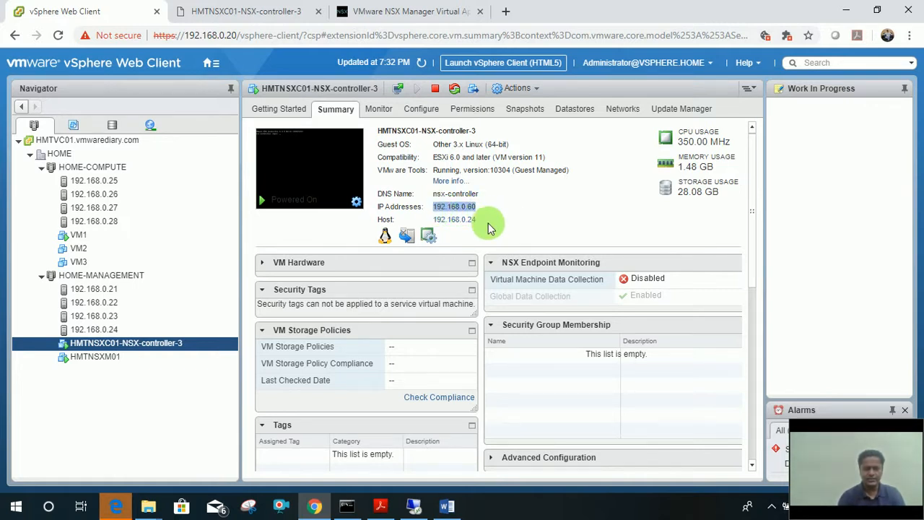
{"action": "left_click", "coordinate": [273, 262]}
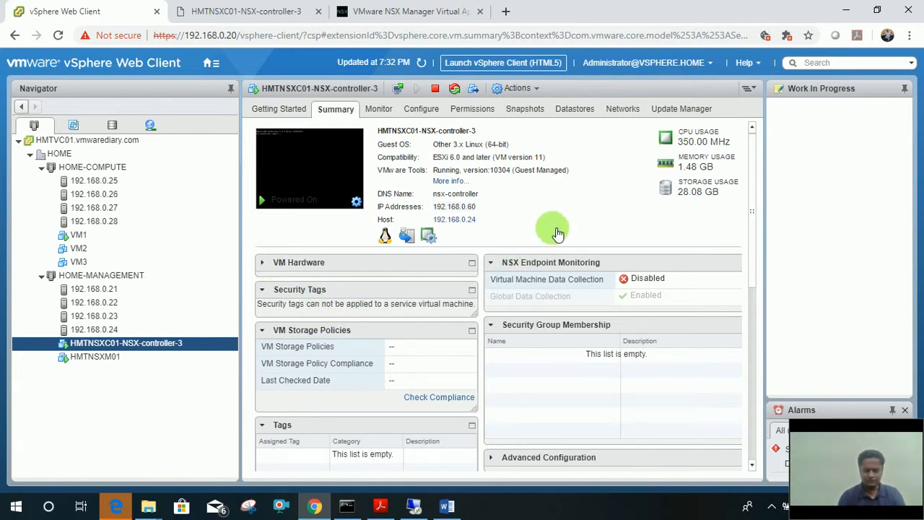
{"action": "left_click", "coordinate": [261, 263]}
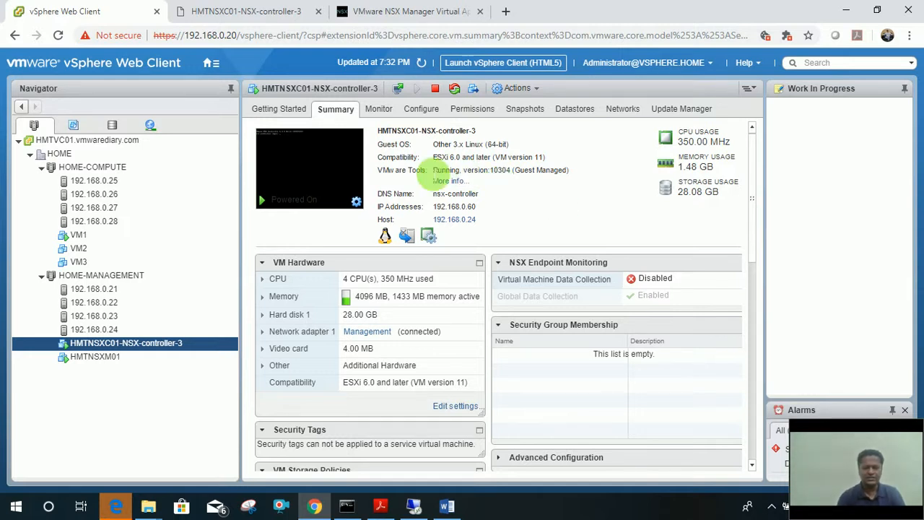
Launch the controller VM's web console at its login prompt, then return to the NSX lab manual.
{"action": "left_click", "coordinate": [301, 167]}
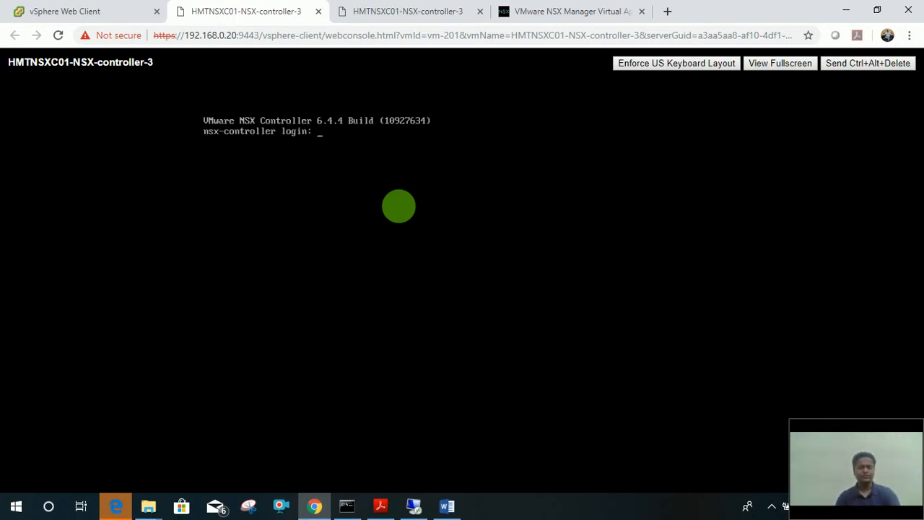
{"action": "left_click", "coordinate": [74, 3]}
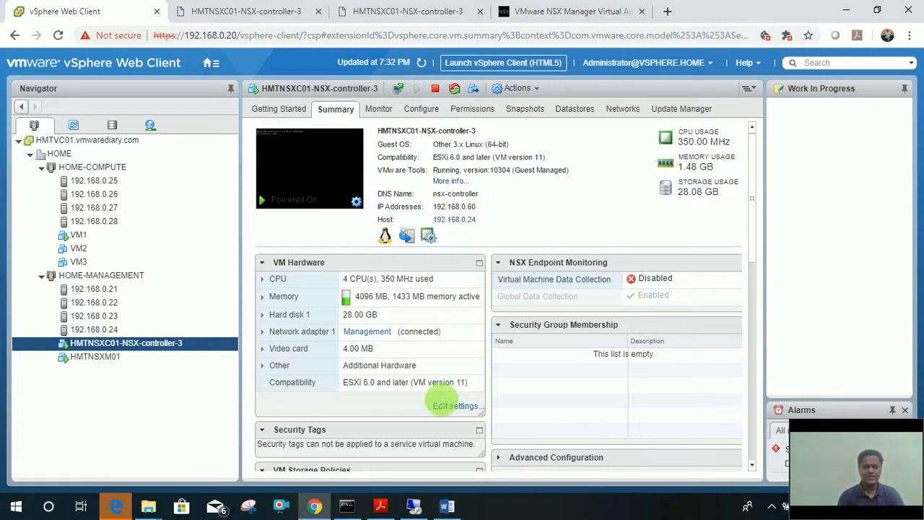
{"action": "left_click", "coordinate": [380, 506]}
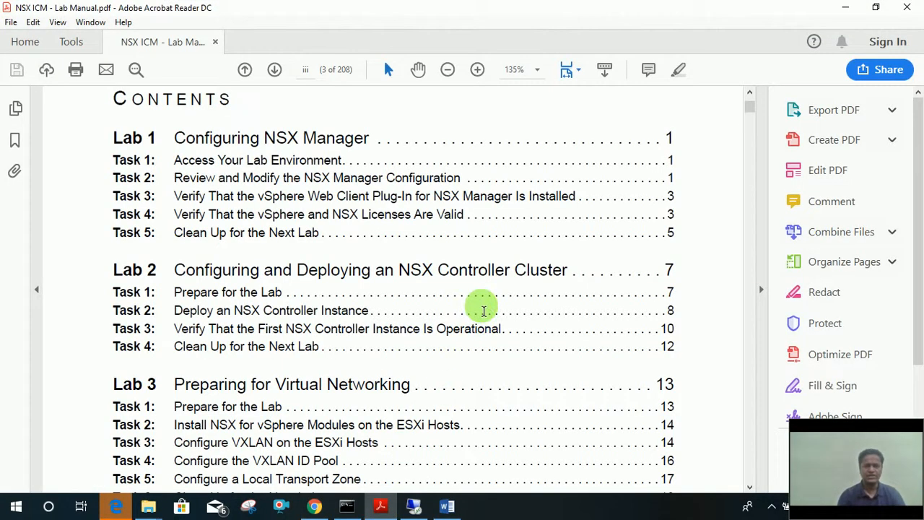
Scroll the lab manual contents down to Lab 3's VXLAN and transport zone tasks.
{"action": "scroll", "coordinate": [484, 311], "scroll_direction": "down", "scroll_amount": 5}
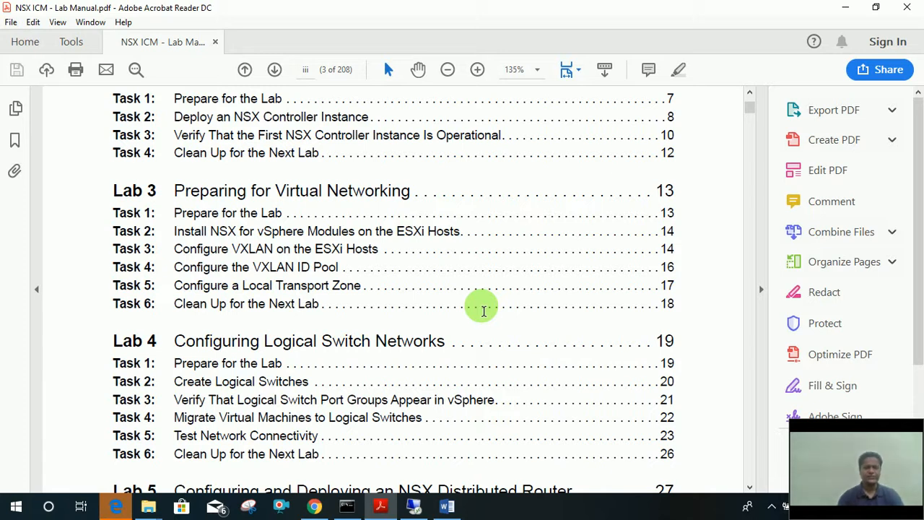
Scroll further through the contents to Lab 4's logical switch tasks and the start of Lab 5.
{"action": "scroll", "coordinate": [482, 309], "scroll_direction": "down", "scroll_amount": 2}
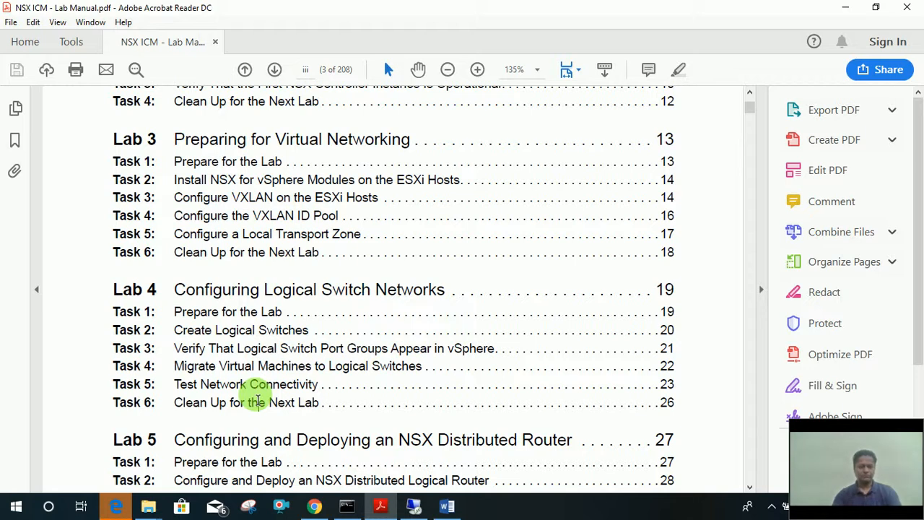
{"action": "key", "text": "alt"}
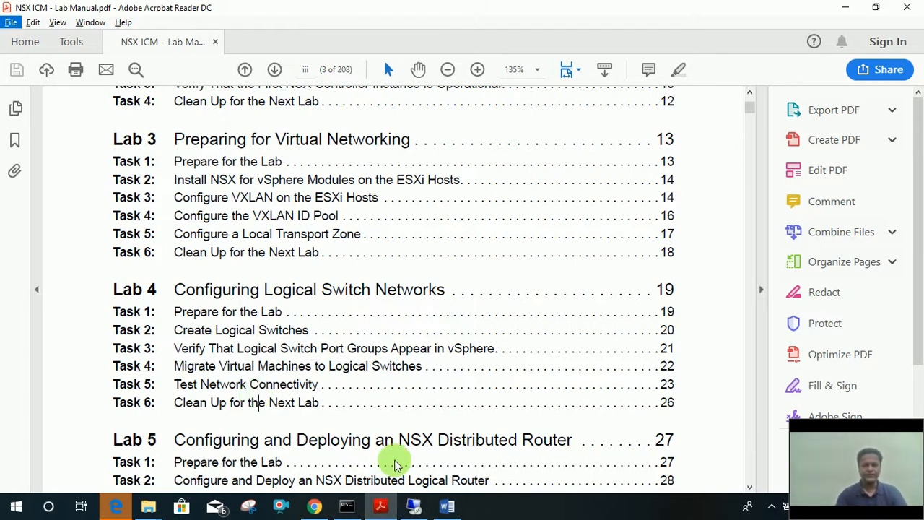